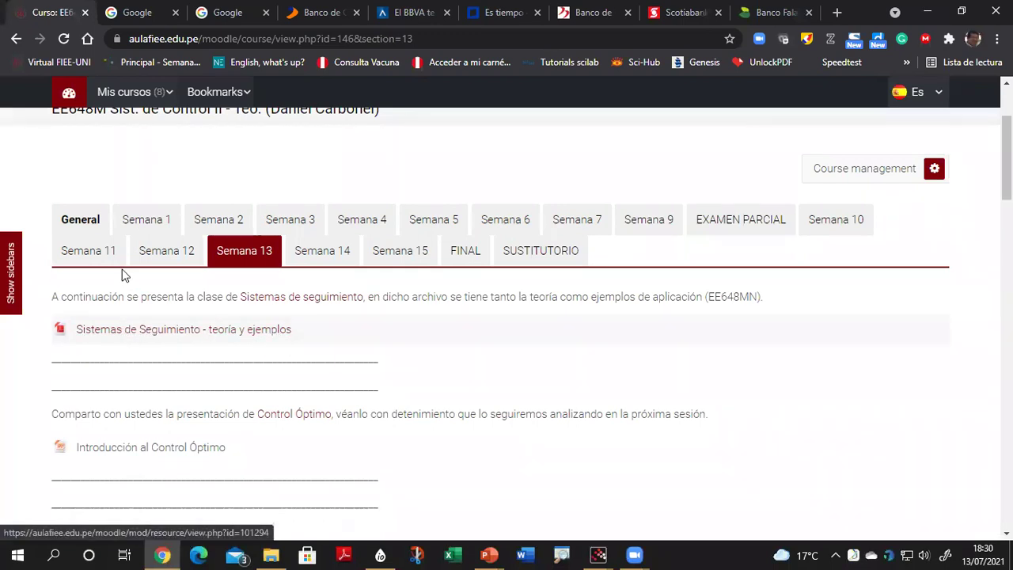
Open attendance taking for the 13.07.21 6PM - 8PM session in the course's general Asistencia (Teoría) activity.
click(77, 228)
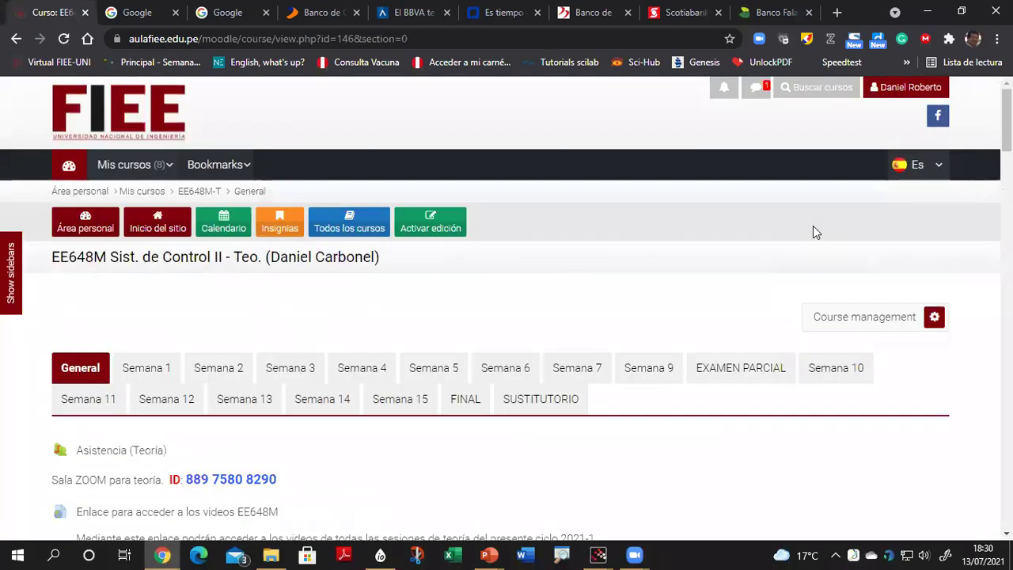
scroll(813, 230, down, 1)
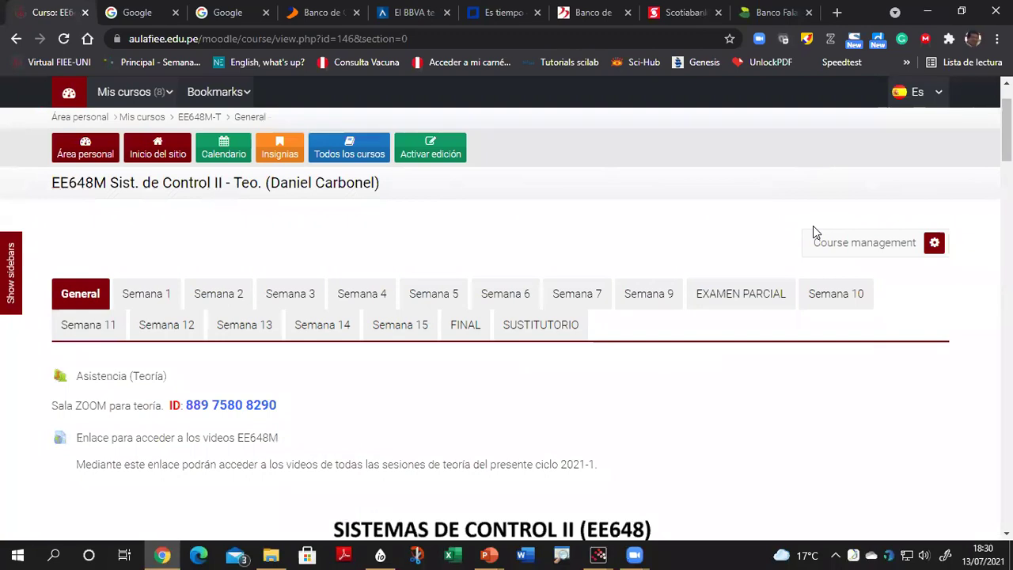
click(131, 380)
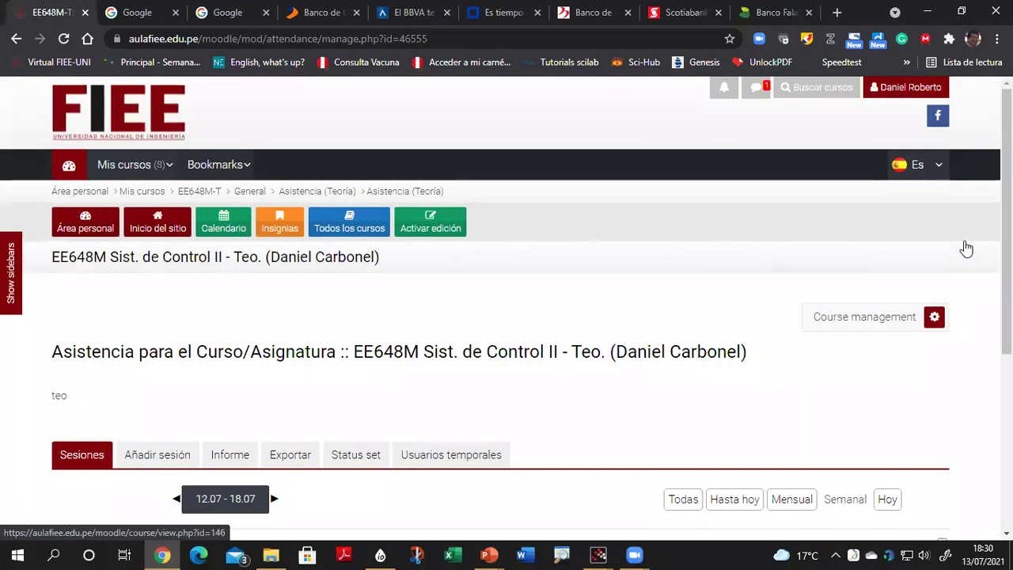
scroll(966, 248, down, 4)
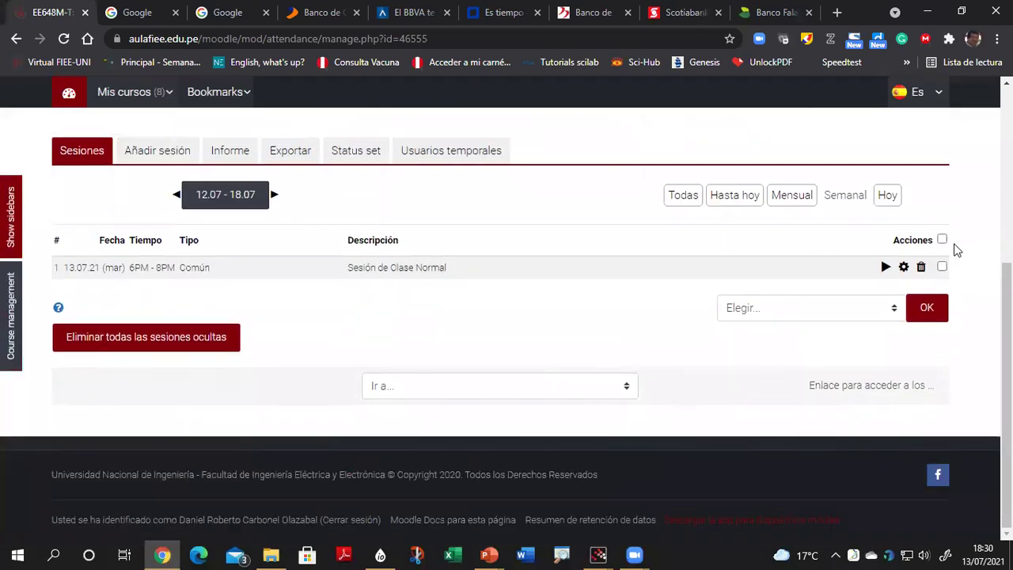
click(885, 269)
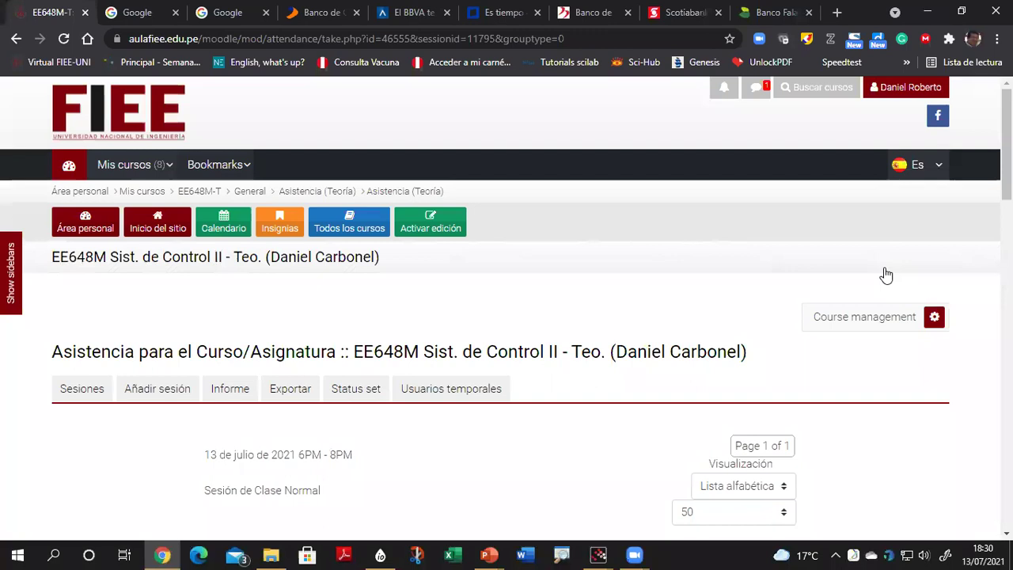
Mark the students in rows 3, 5, 6 and 8 as present (P) in the attendance list.
scroll(885, 274, down, 5)
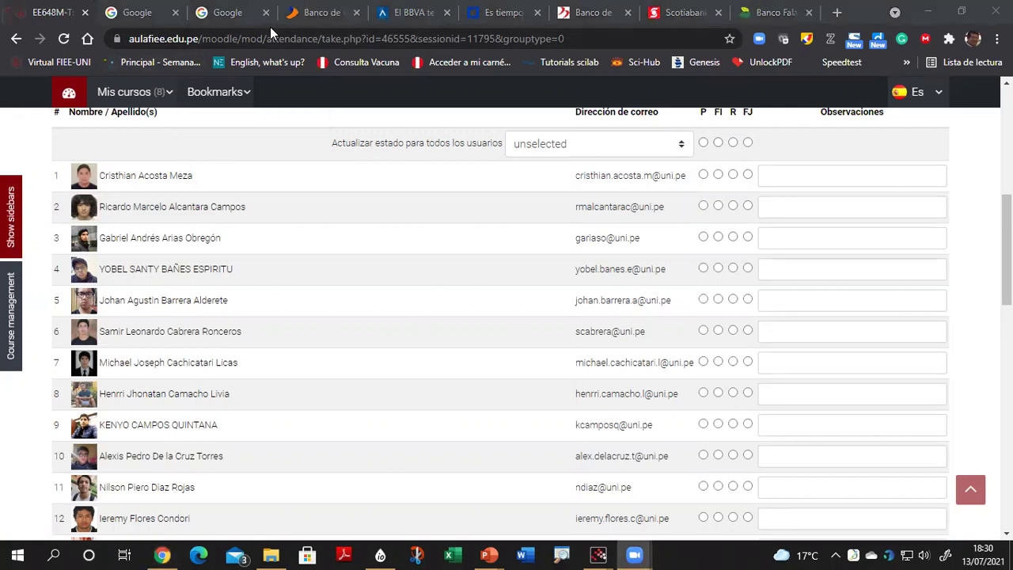
click(704, 255)
click(702, 236)
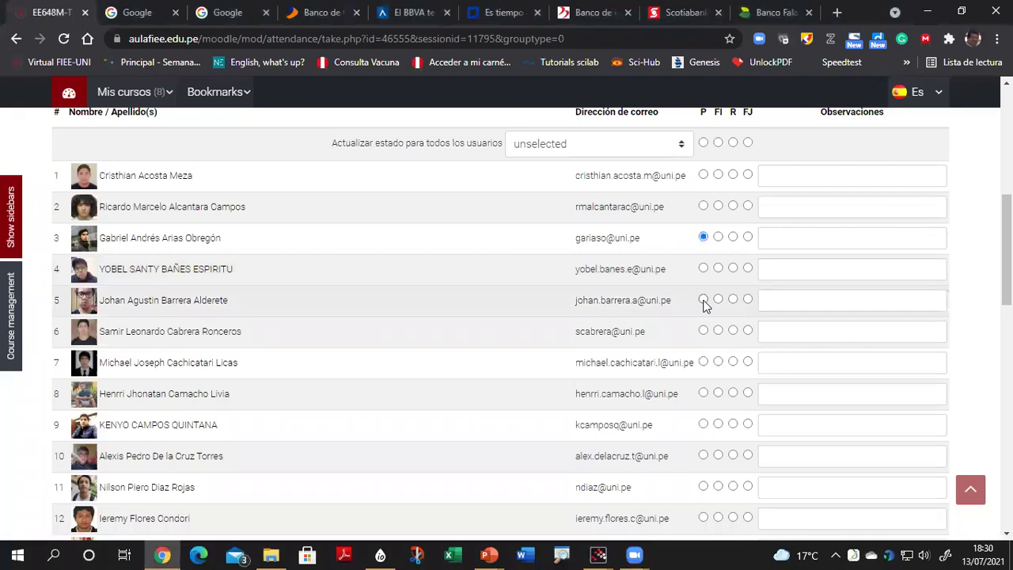
click(702, 300)
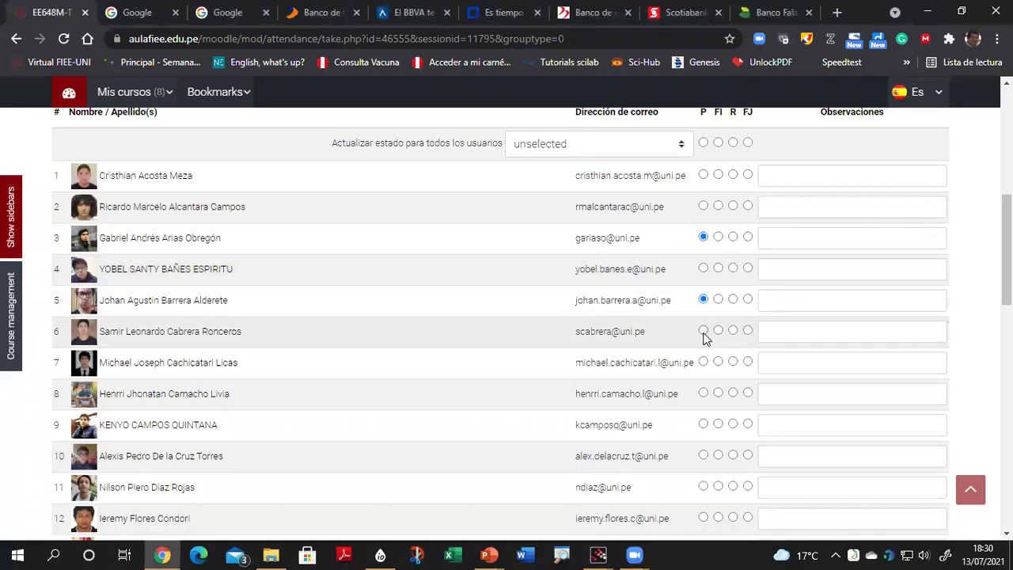
click(703, 332)
click(704, 395)
Mark the students in rows 10, 12, 13 and 17 as present (P).
scroll(798, 334, down, 3)
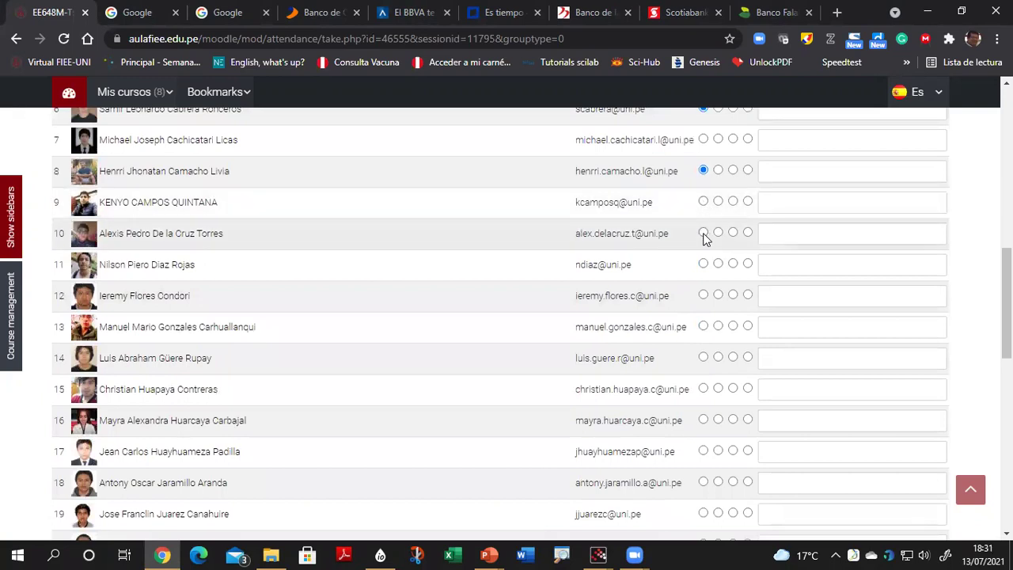
click(703, 235)
click(703, 296)
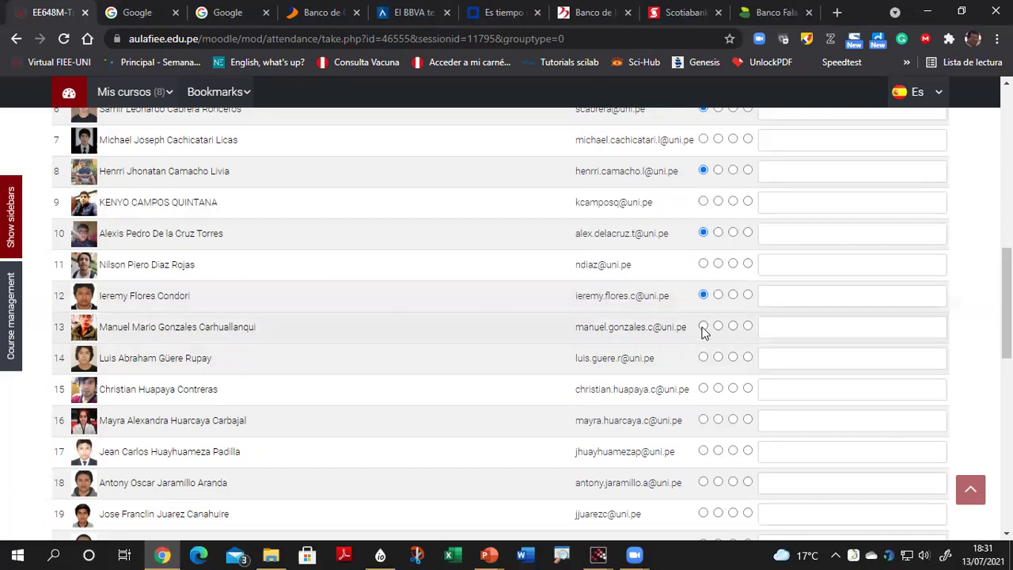
click(704, 328)
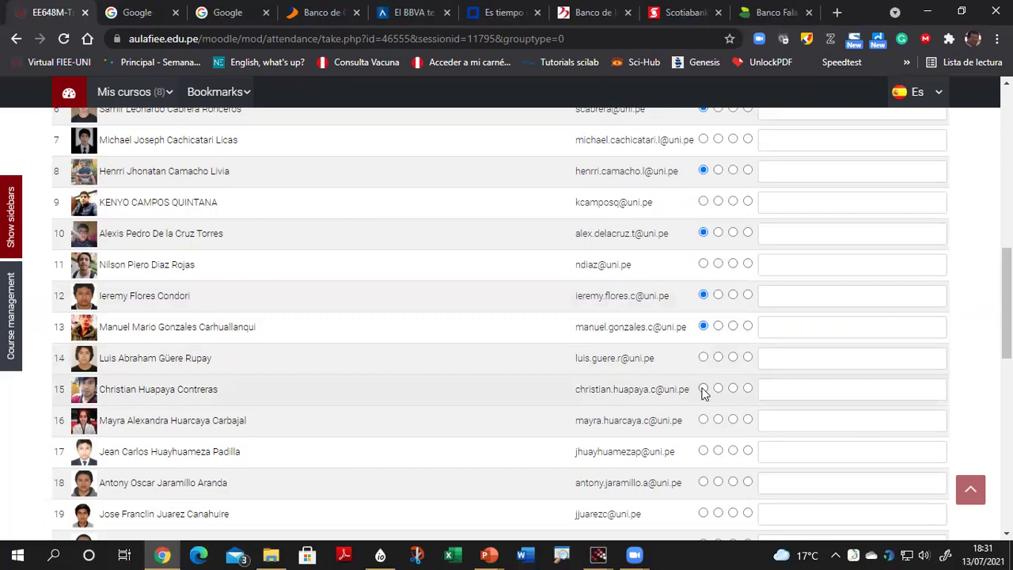
click(703, 451)
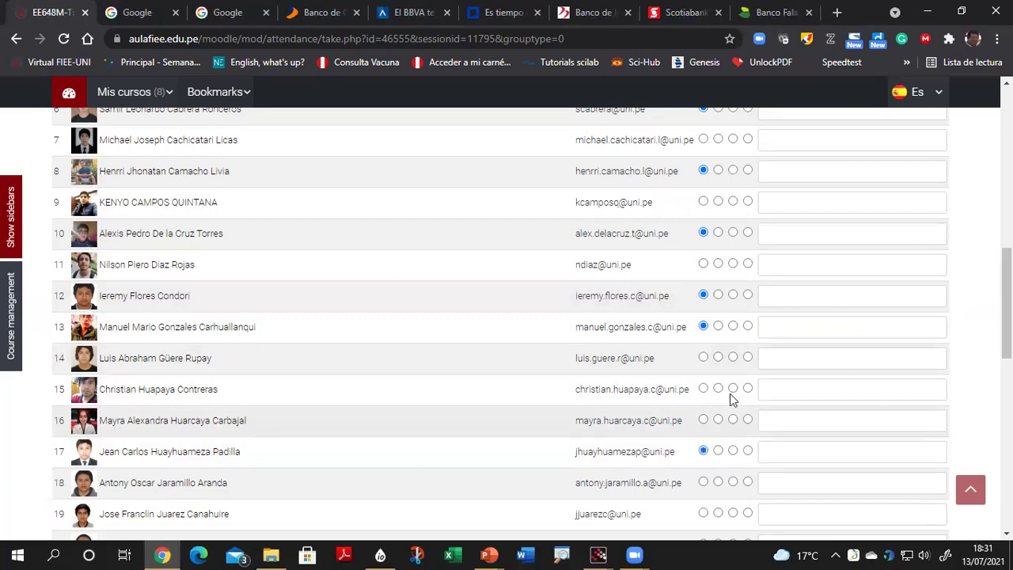
Mark the students in rows 18, 20 and 22 as present (P).
scroll(777, 351, down, 4)
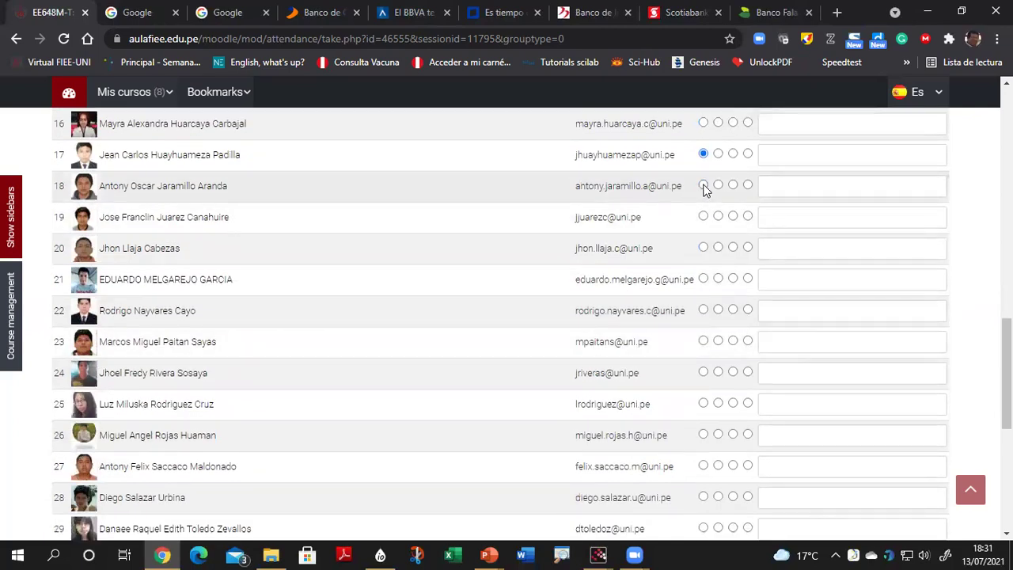
click(704, 186)
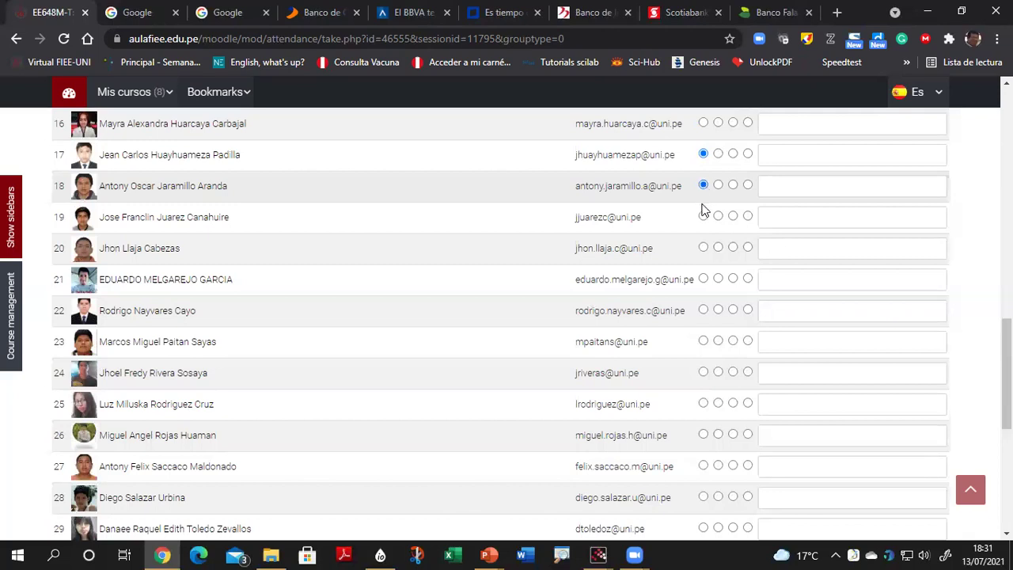
click(704, 247)
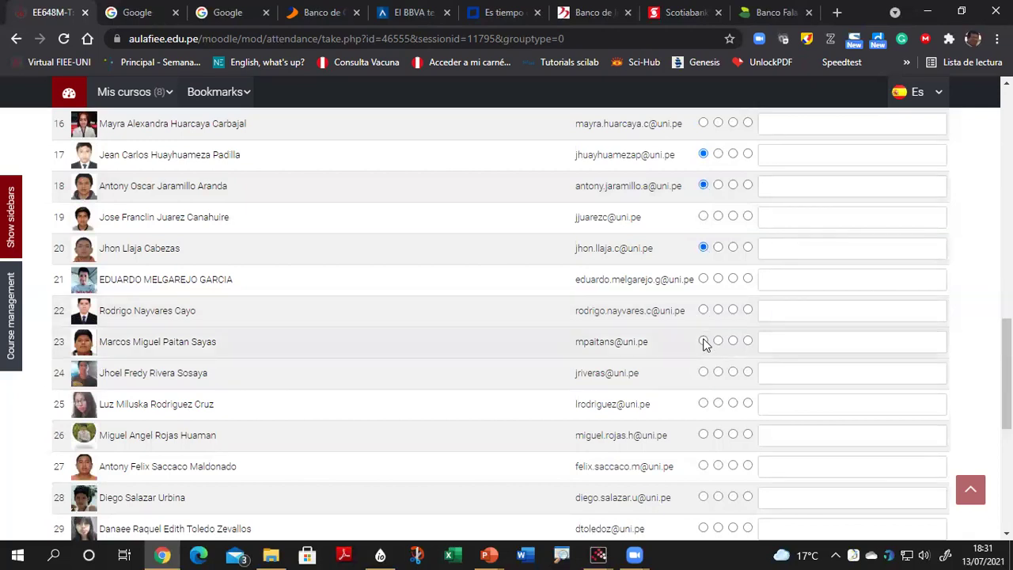
click(704, 311)
Mark the students in rows 25, 26, 27, 31 and 32 as present (P).
scroll(724, 300, down, 2)
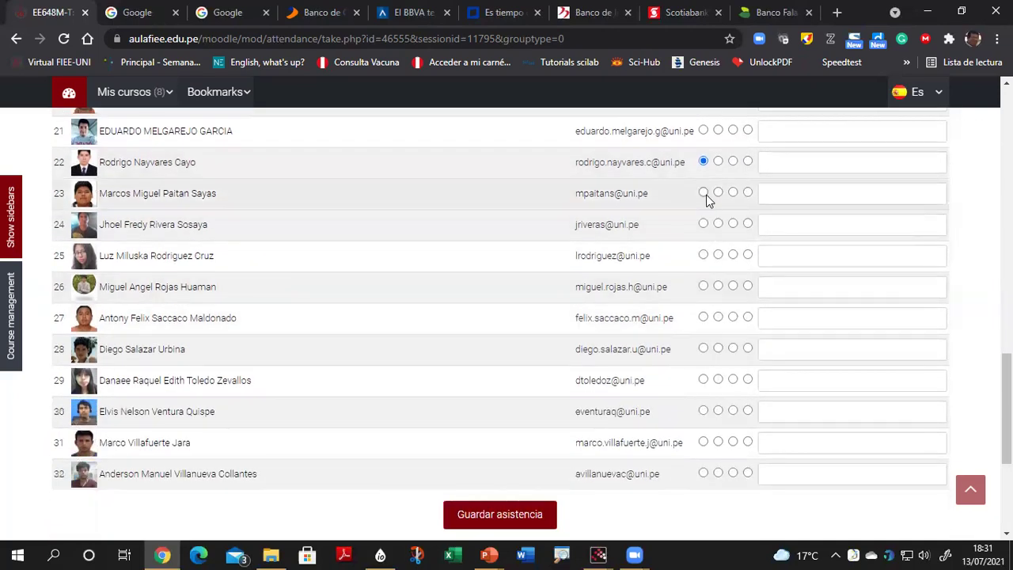
click(704, 256)
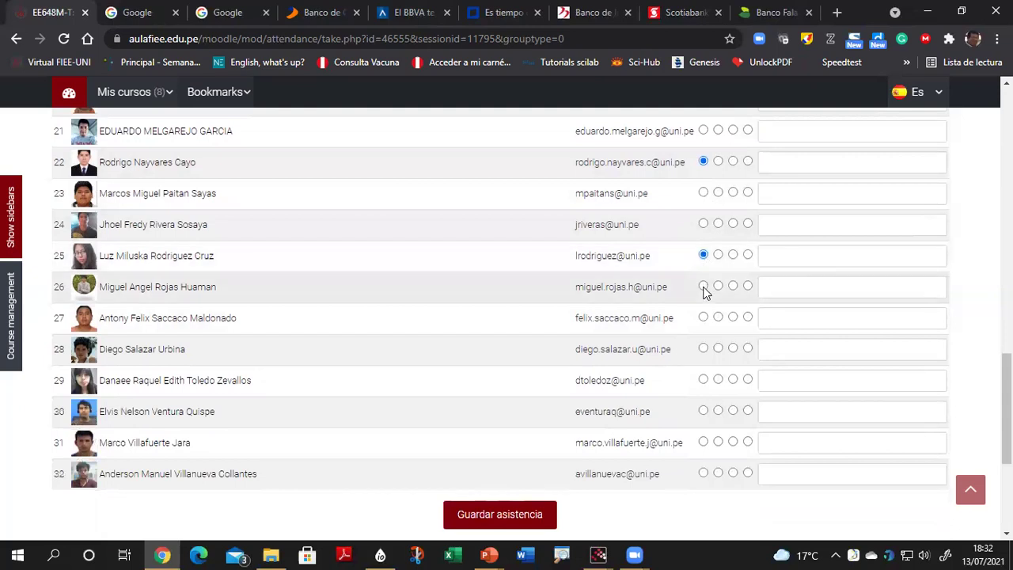
click(704, 287)
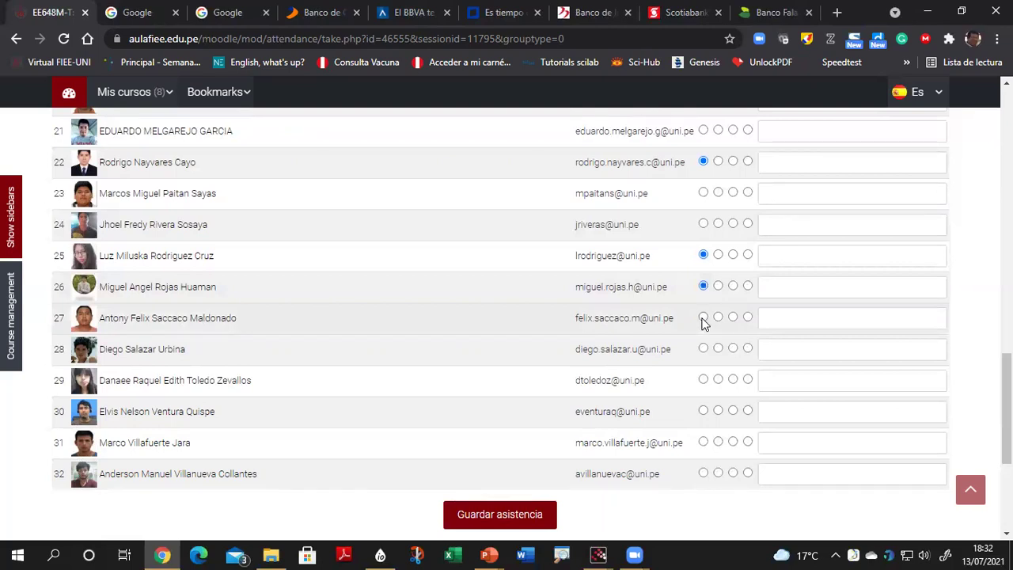
click(703, 318)
scroll(823, 273, down, 1)
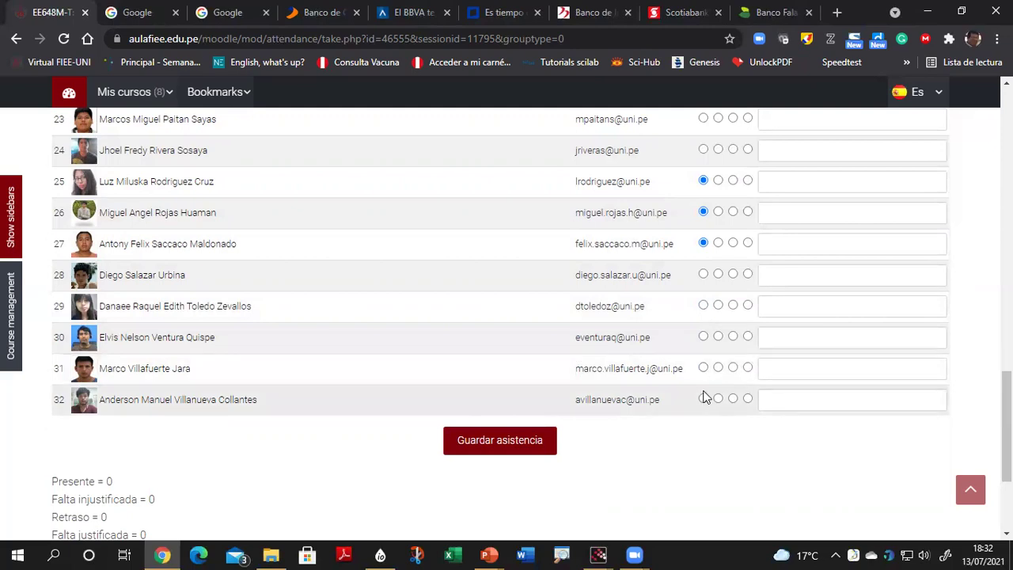
click(704, 368)
click(704, 399)
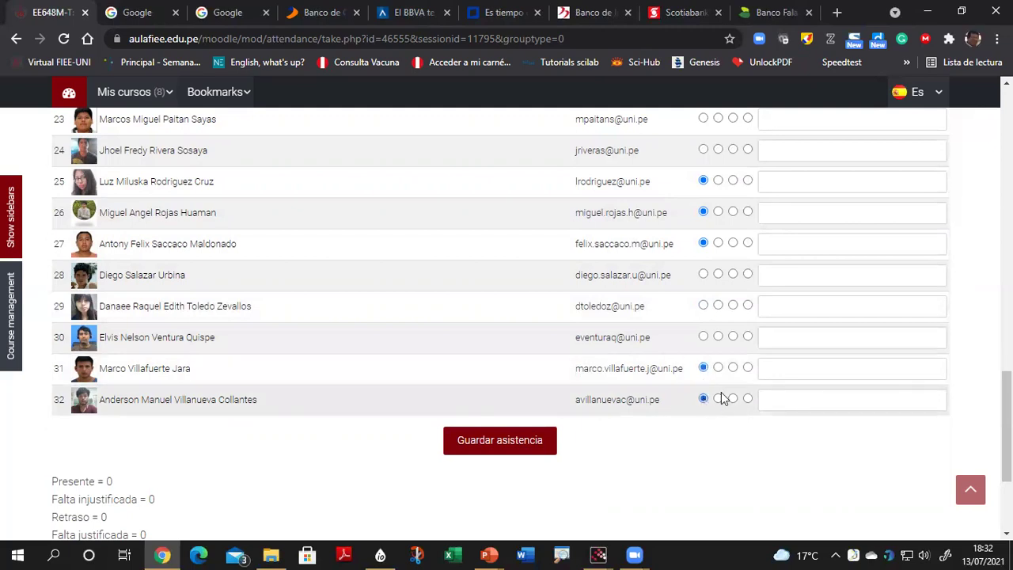
Set the students in rows 30, 29, 28, 24, 23 and 21 to justified absence (FJ).
click(748, 338)
click(748, 306)
click(747, 274)
scroll(787, 225, up, 2)
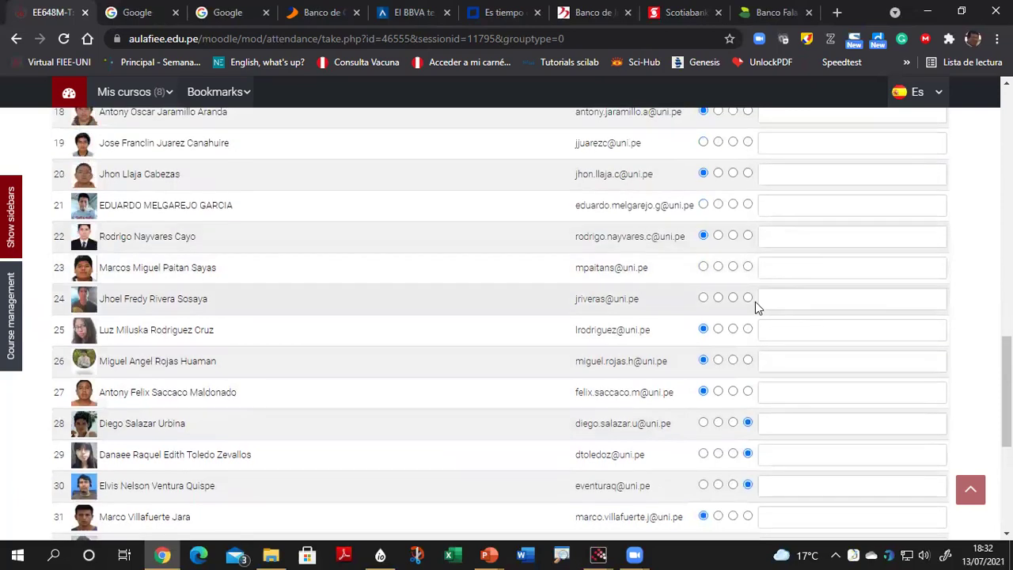
click(748, 298)
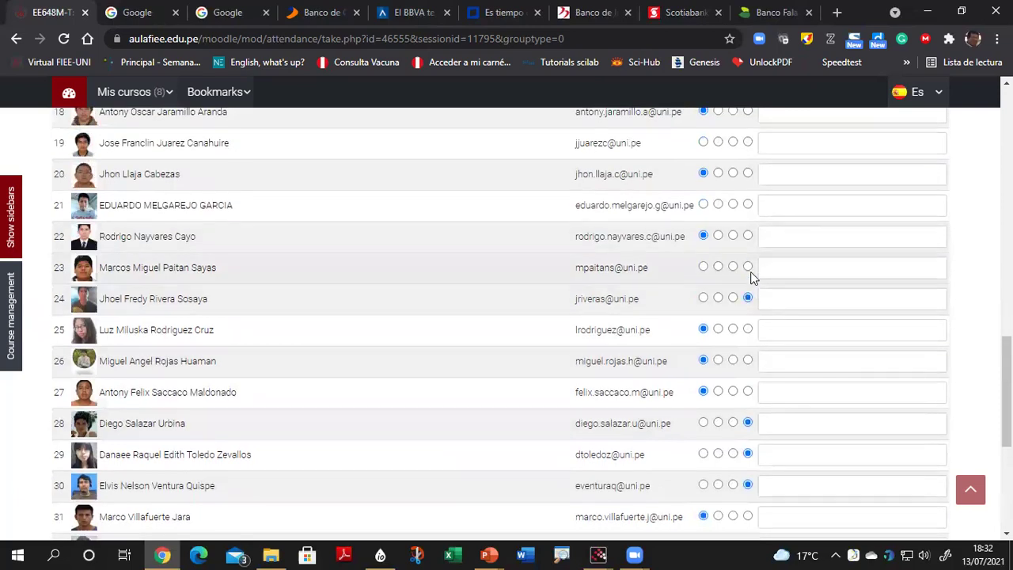
click(749, 267)
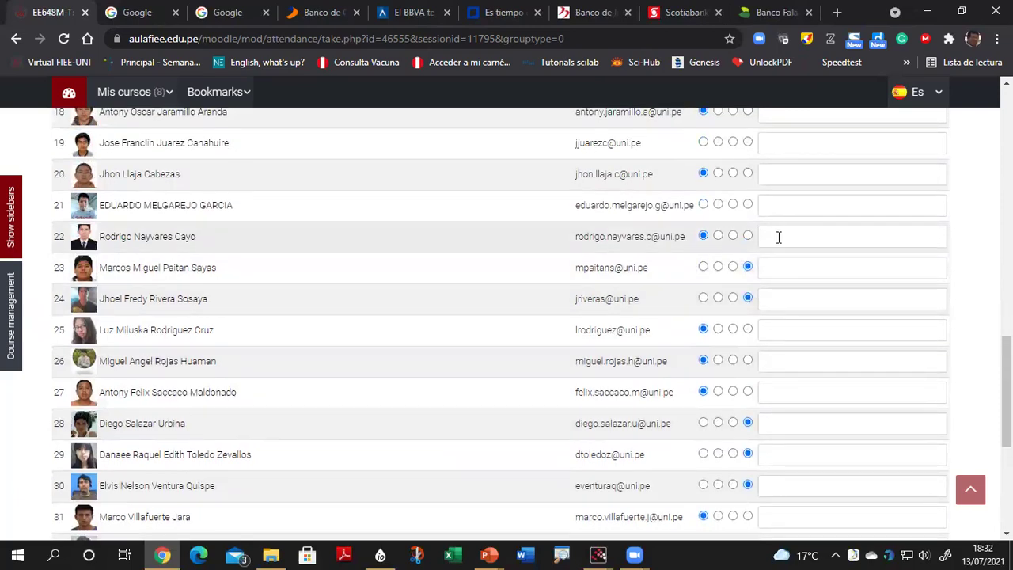
scroll(778, 236, up, 1)
click(748, 279)
Mark the student in row 19 as present (P) and those in rows 16, 15 and 14 as justified absence (FJ).
scroll(783, 271, up, 1)
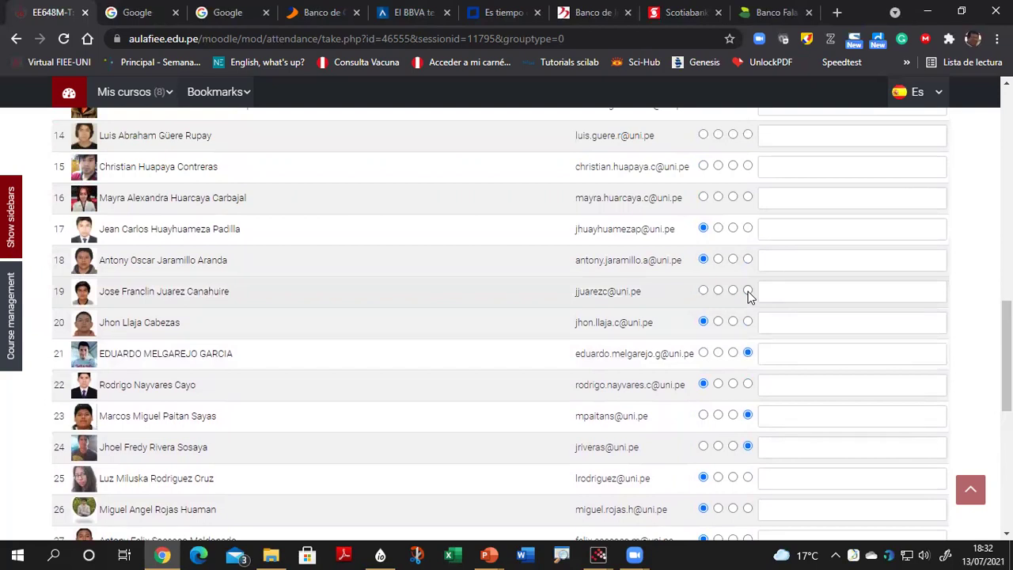
click(704, 290)
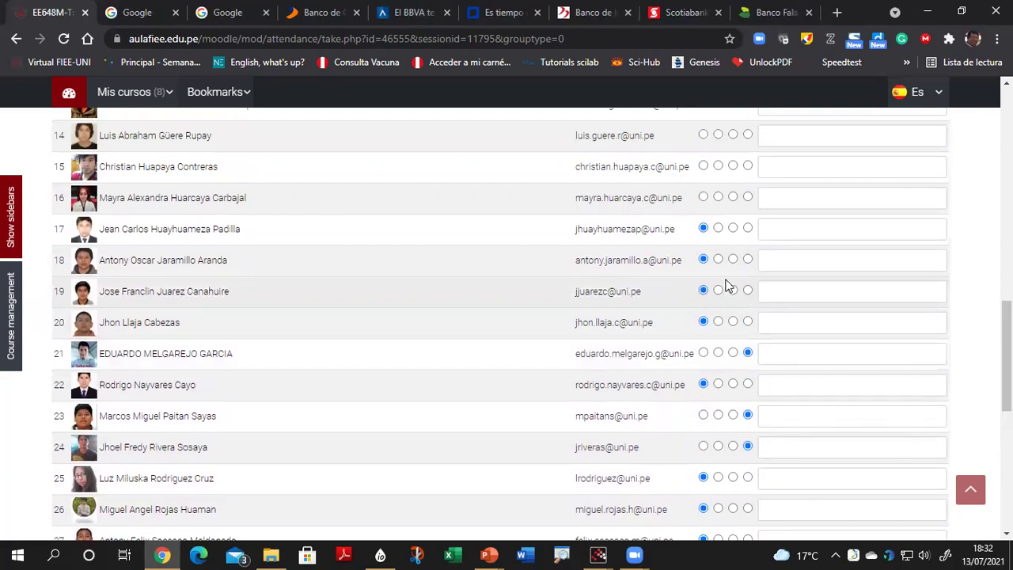
click(748, 197)
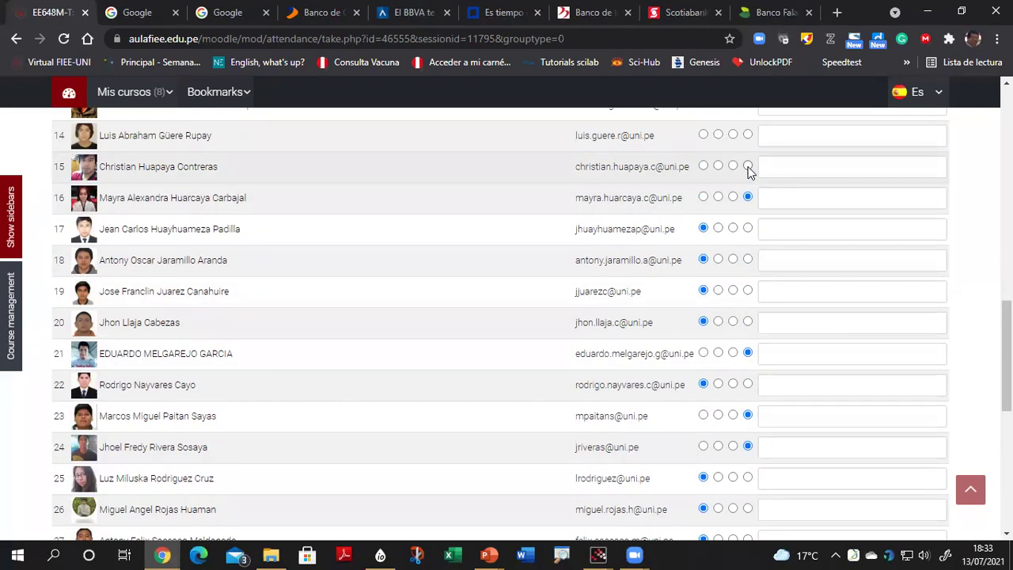
click(748, 166)
click(748, 135)
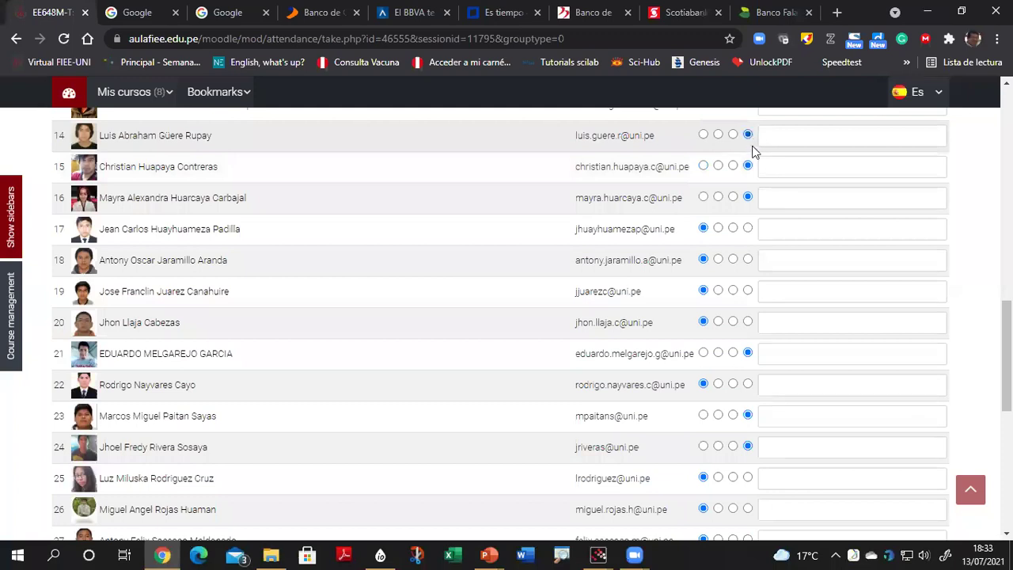
Set the students in rows 11, 9, 7, 4, 2 and 1 to justified absence (FJ) and save the attendance.
scroll(760, 156, up, 1)
scroll(758, 155, up, 3)
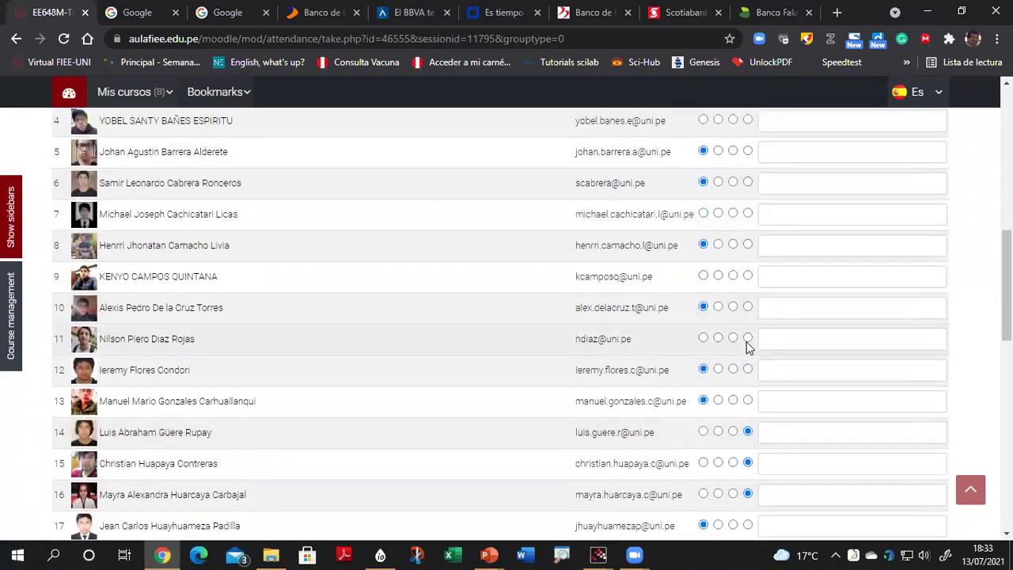
click(748, 339)
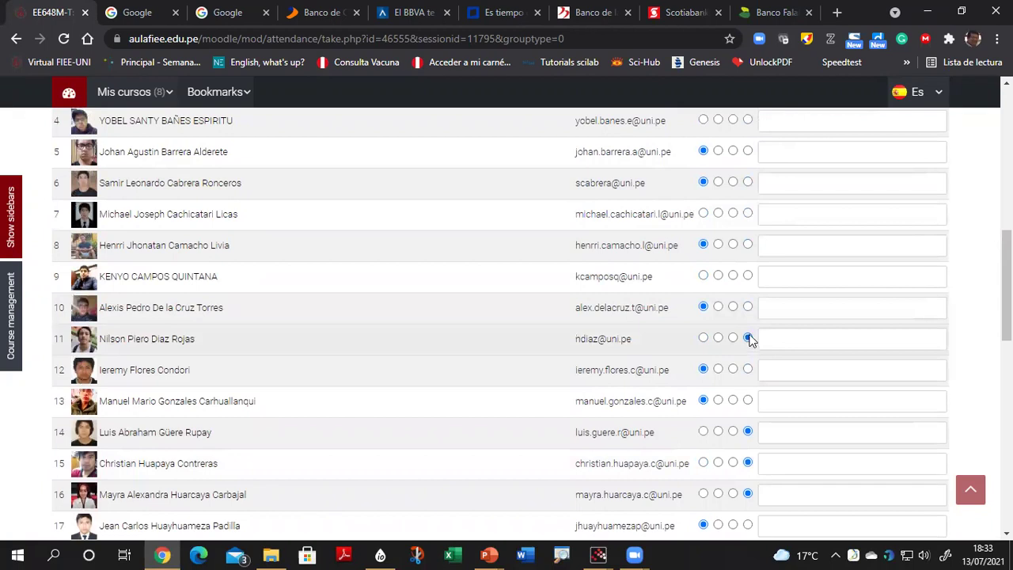
click(748, 276)
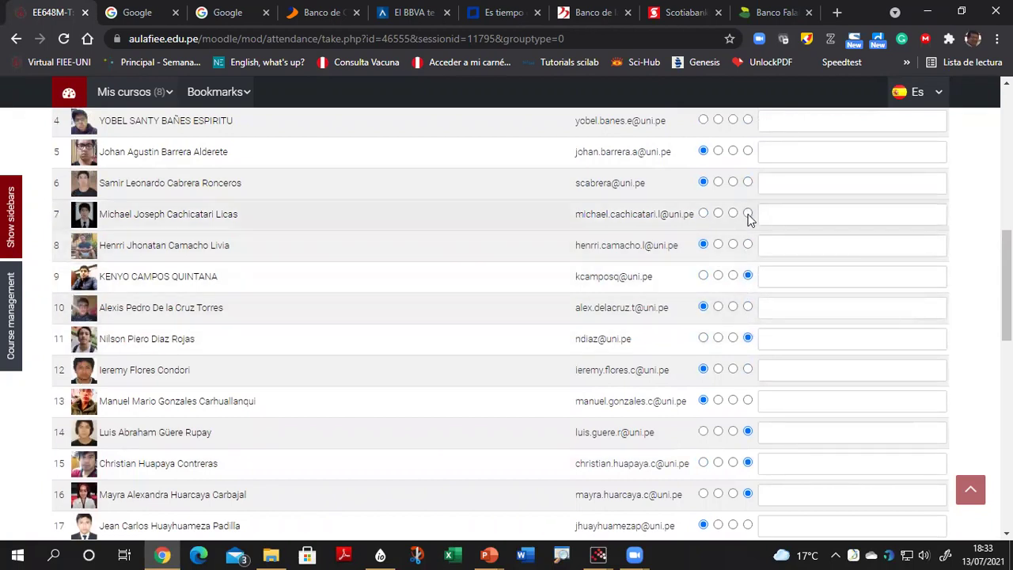
scroll(787, 224, up, 2)
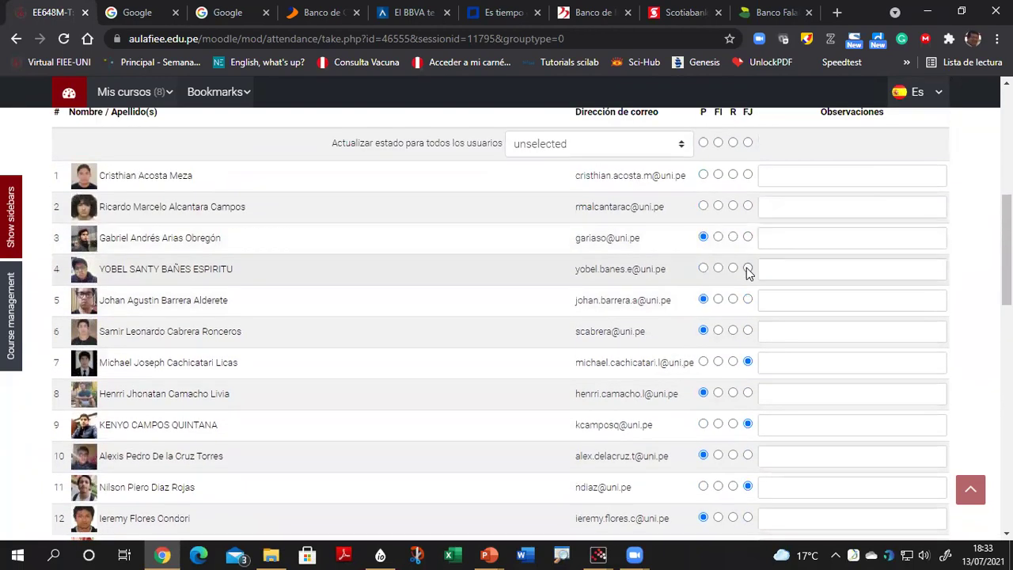
click(748, 269)
click(748, 207)
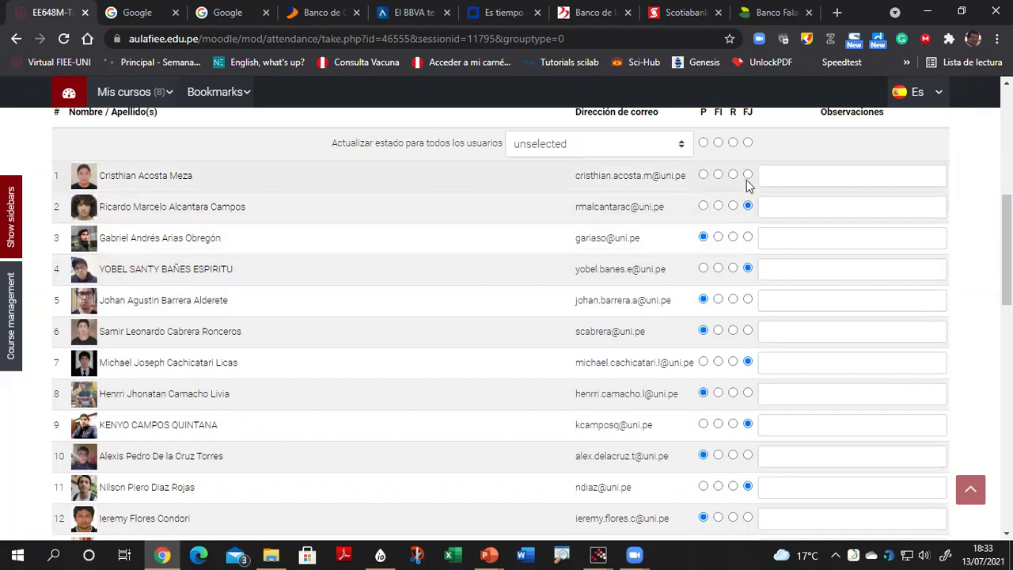
click(747, 175)
scroll(855, 203, down, 12)
click(492, 248)
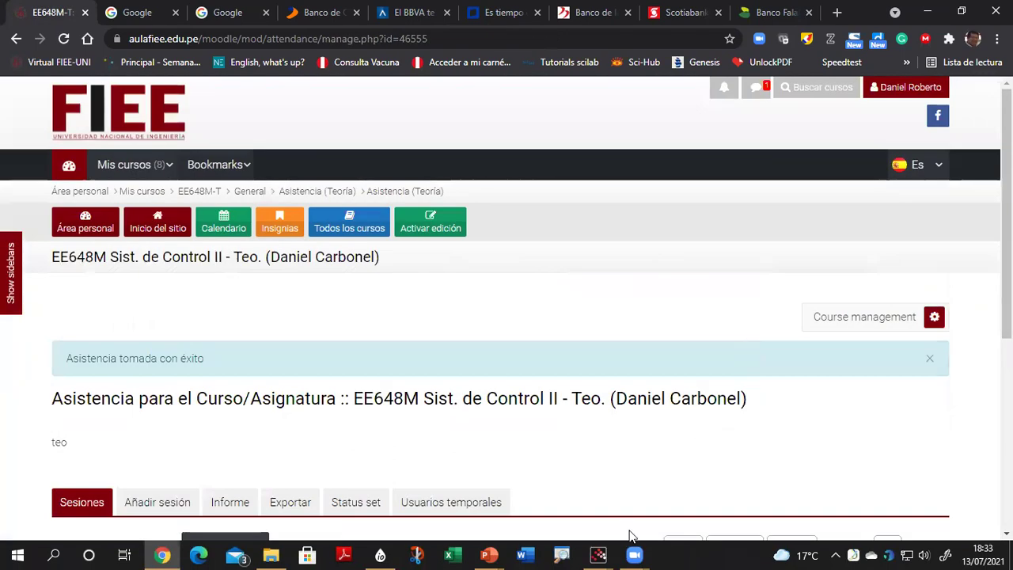
Close the two open pole-placement presentations, teo_reub de polos_procedimiento and EJEMPLOS_reub de polos_2021.
click(489, 554)
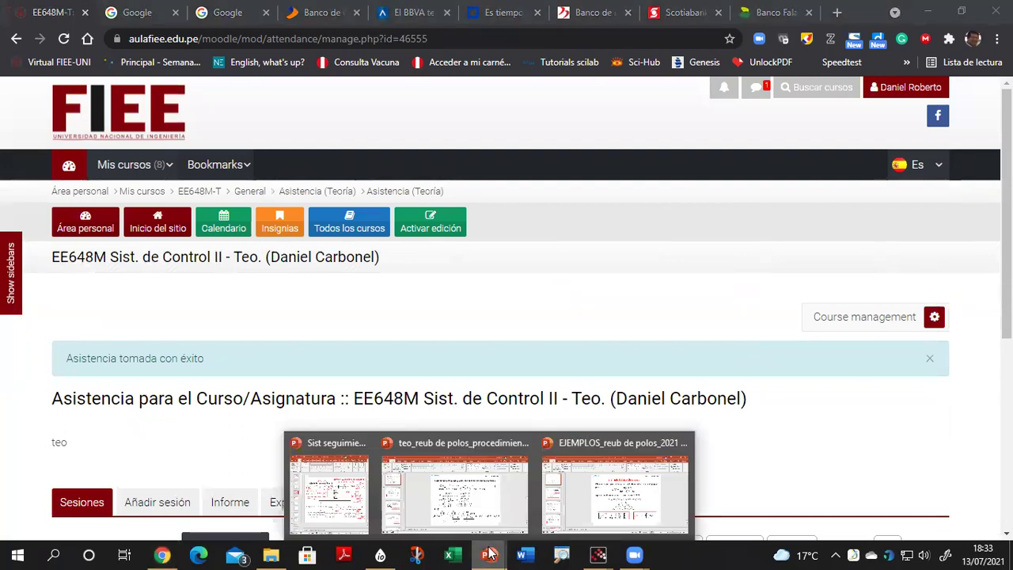
mouse_move(533, 444)
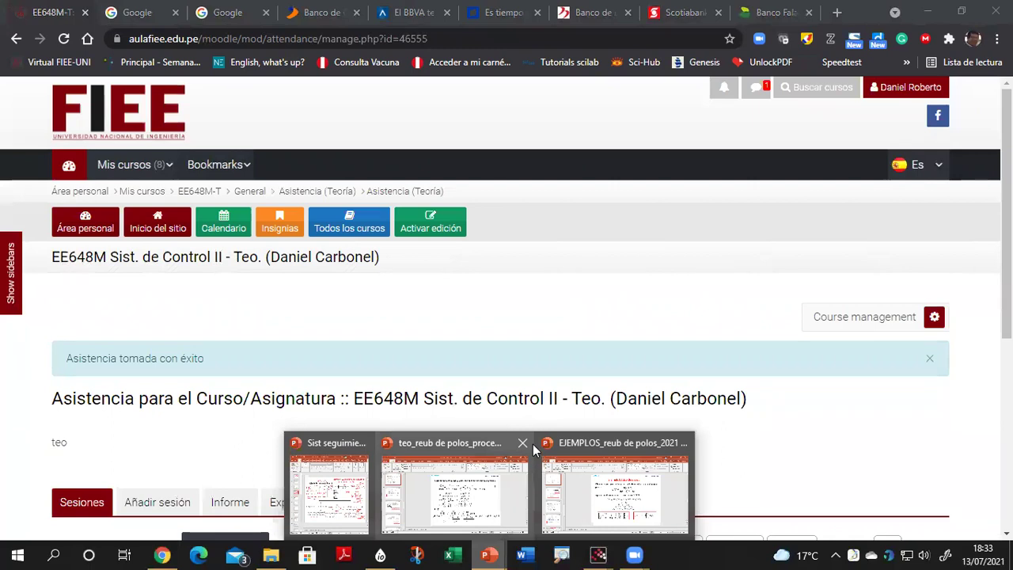
click(524, 444)
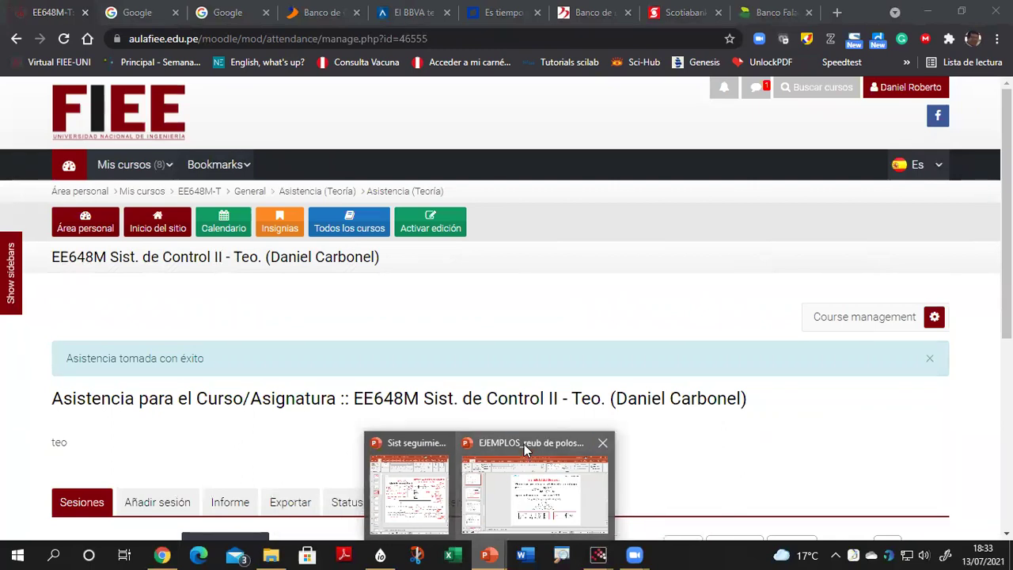
click(603, 446)
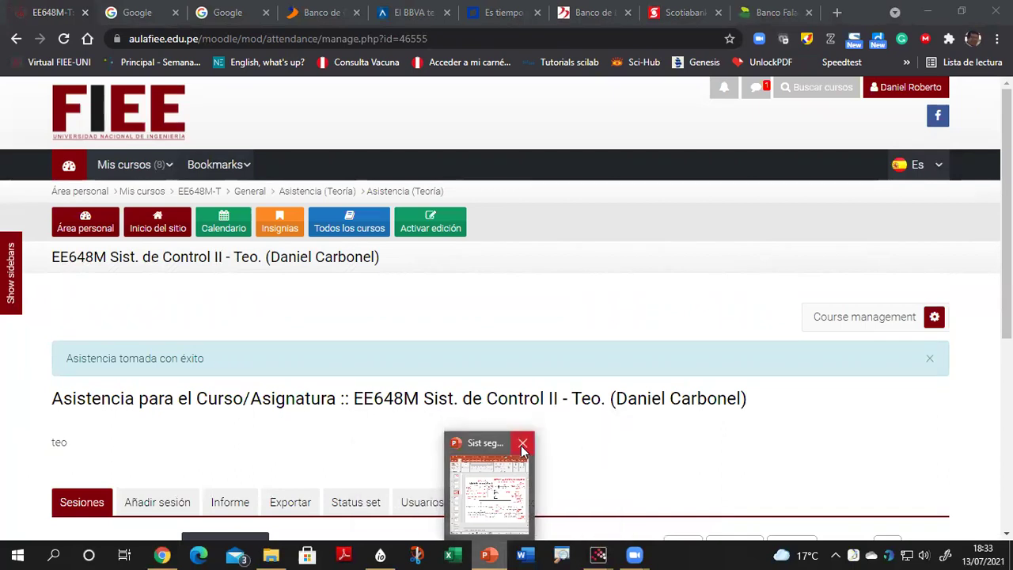
Switch to the Sist seguimiento presentation in PowerPoint, start its slide show from slide 4 and advance to the D.C. motor example.
click(490, 443)
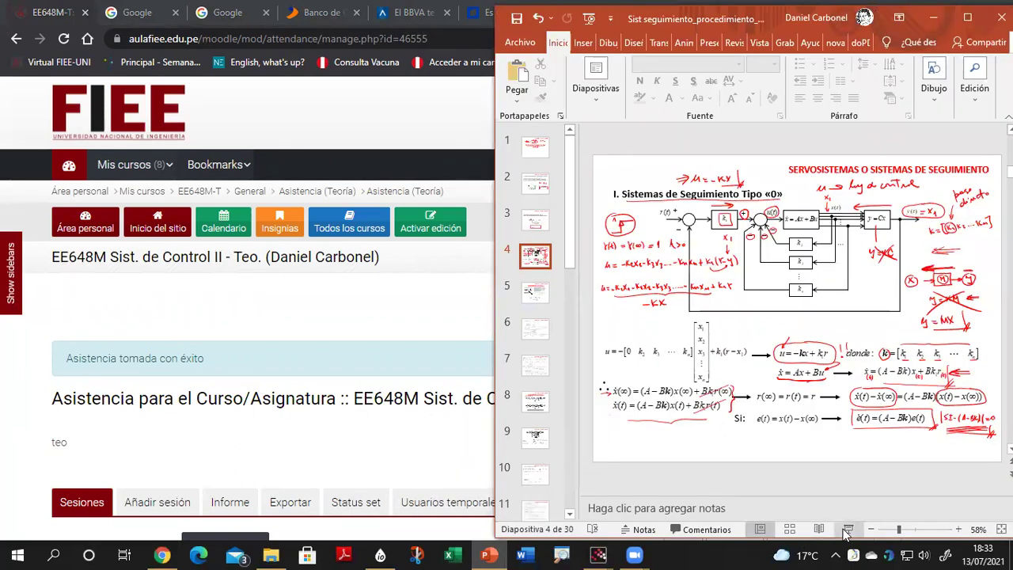
key(shift+F5)
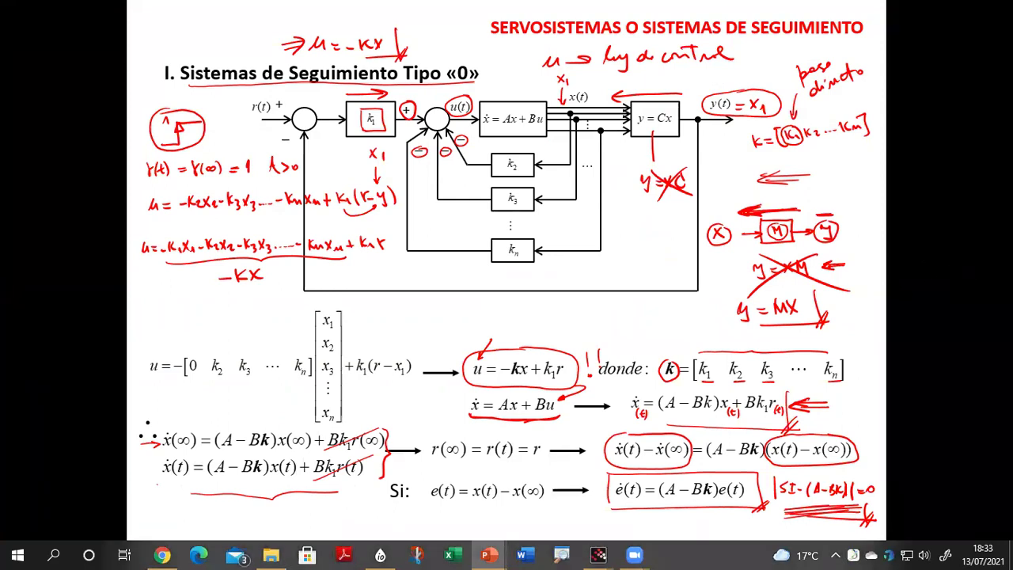
key(Right)
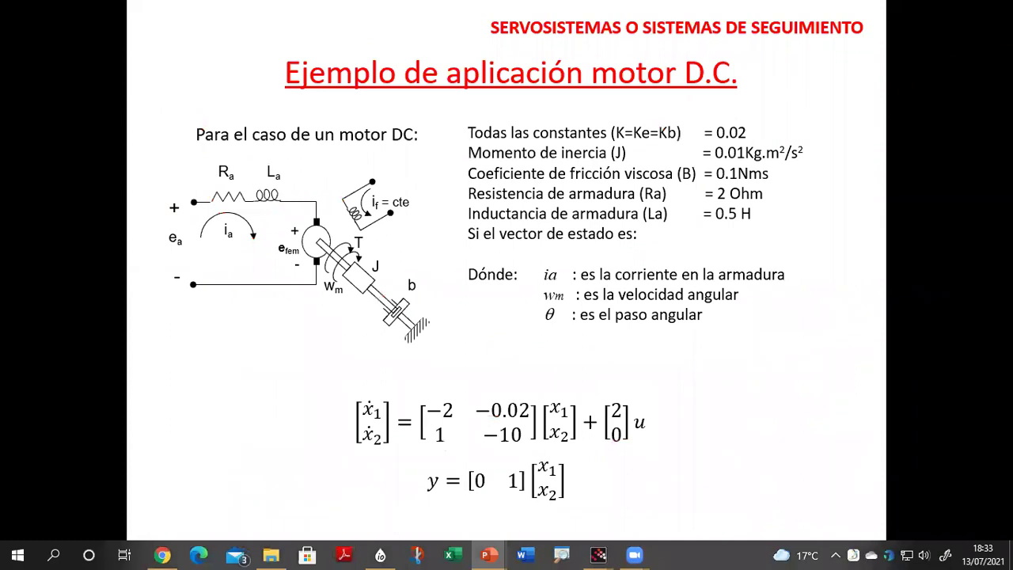
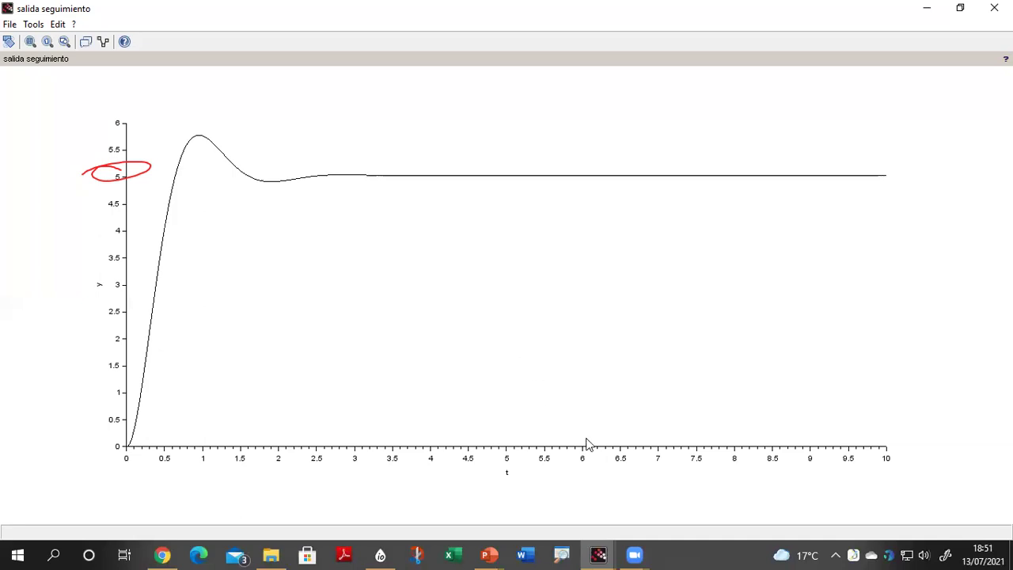
Close the "salida seguimiento" plot and bring up the "comparación" plot maximized.
click(599, 554)
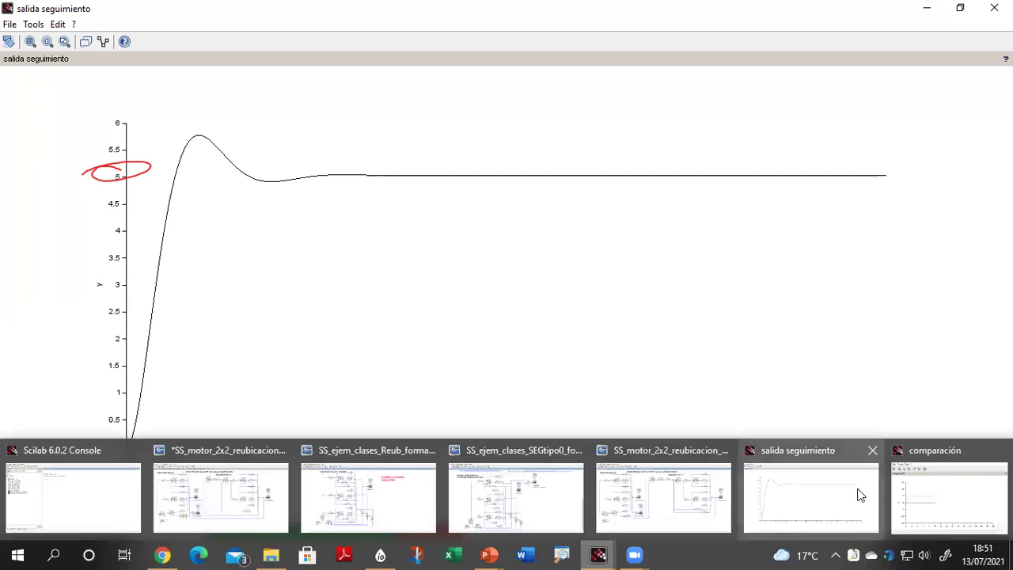
click(873, 453)
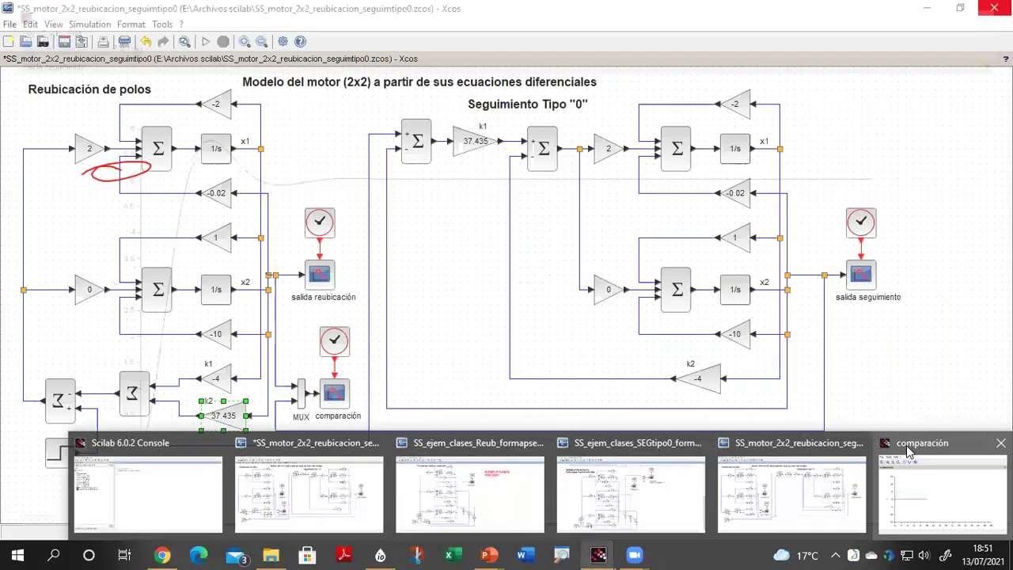
click(875, 452)
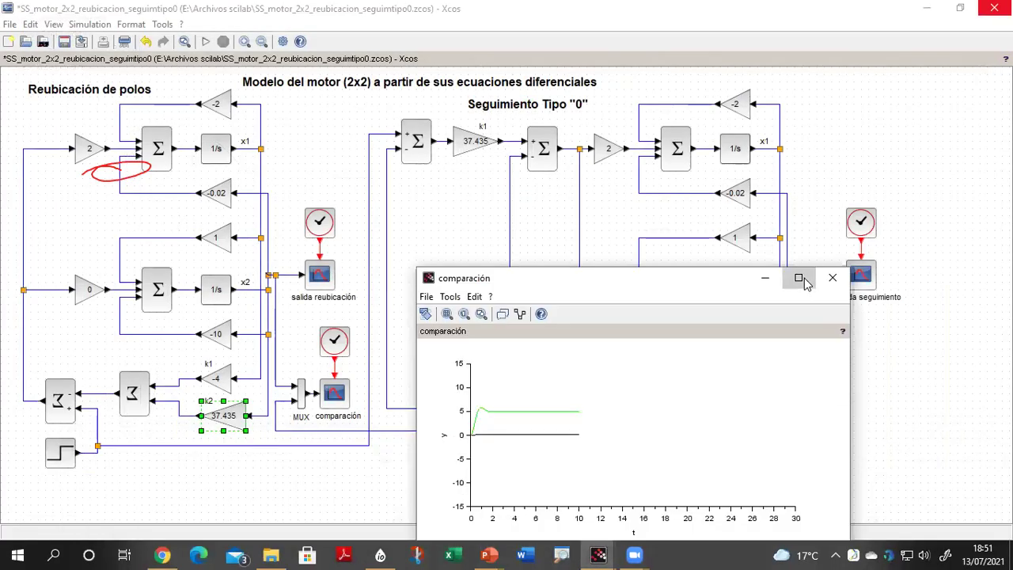
click(798, 277)
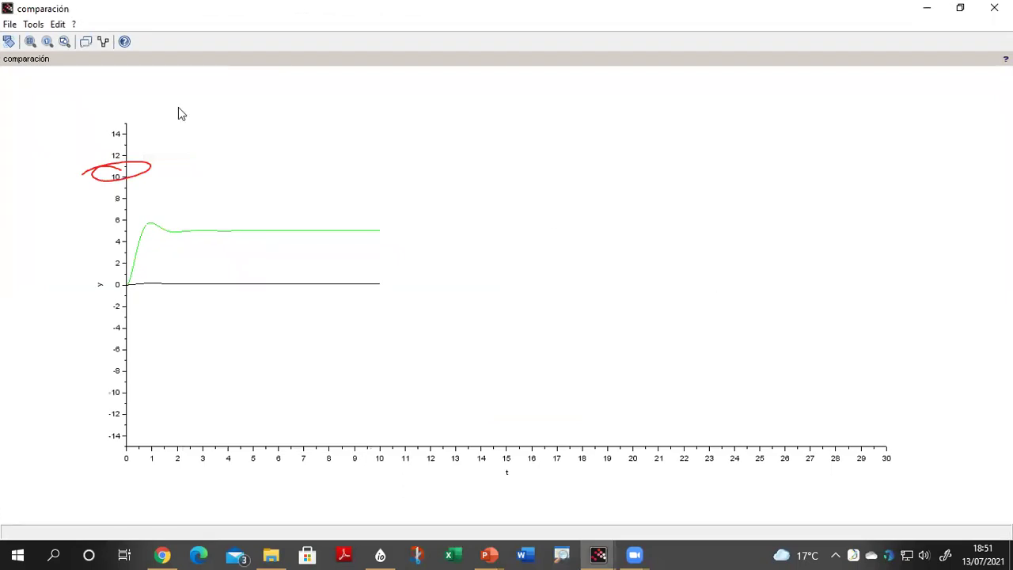
Fit the "comparación" plot axes to its curves and erase the red ink oval, finishing by closing the plot.
click(65, 41)
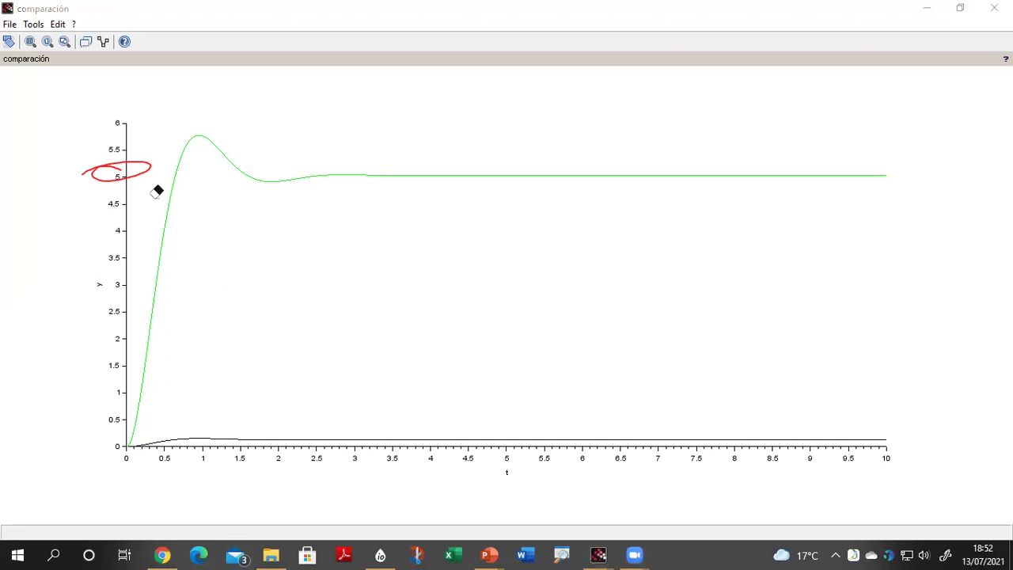
click(136, 165)
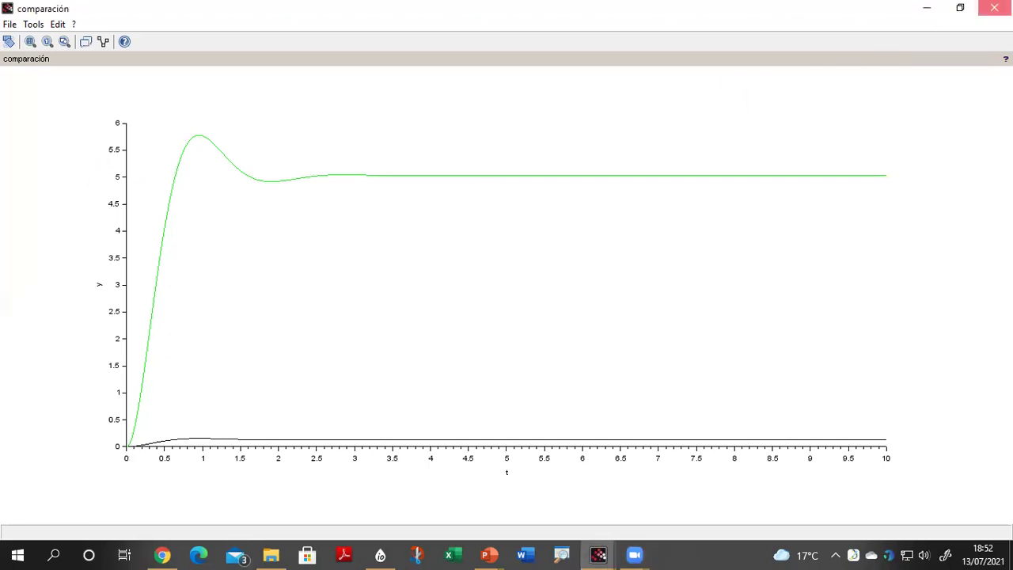
click(994, 8)
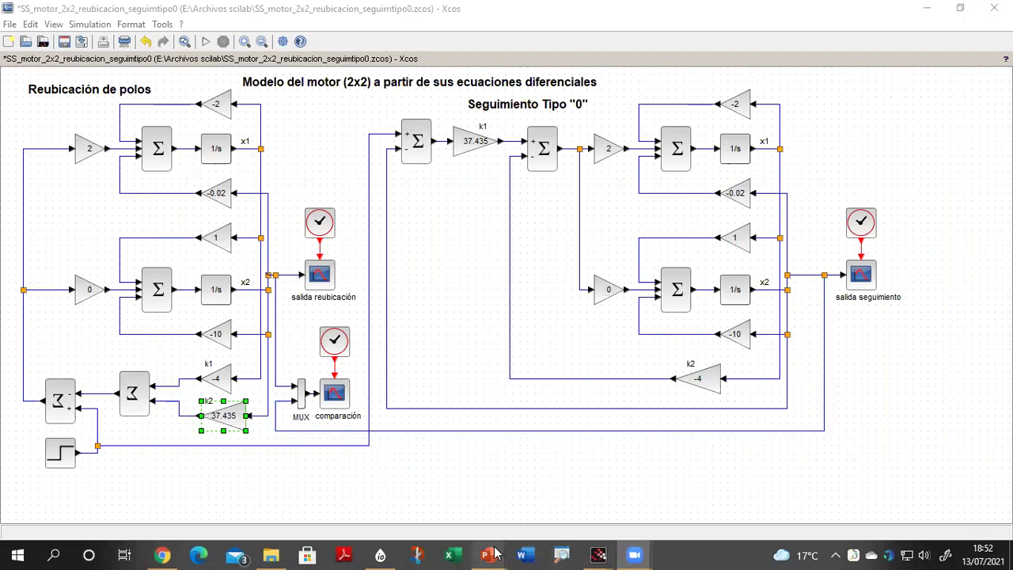
Switch to the Sist seguimiento presentation in PowerPoint and return to its slide show at the "Sistemas de Seguimiento Tipo «0»" slide.
mouse_move(499, 553)
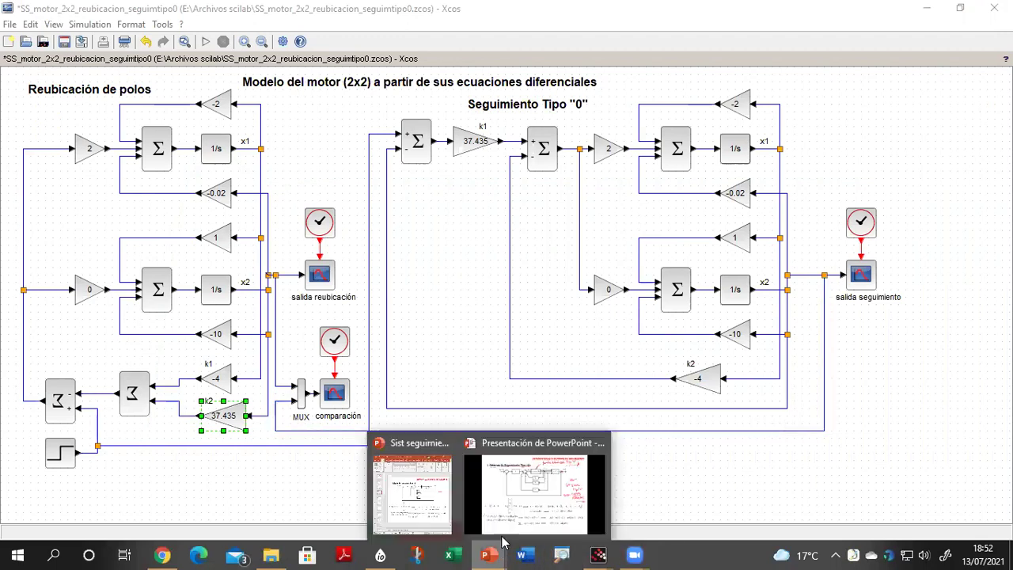
click(418, 448)
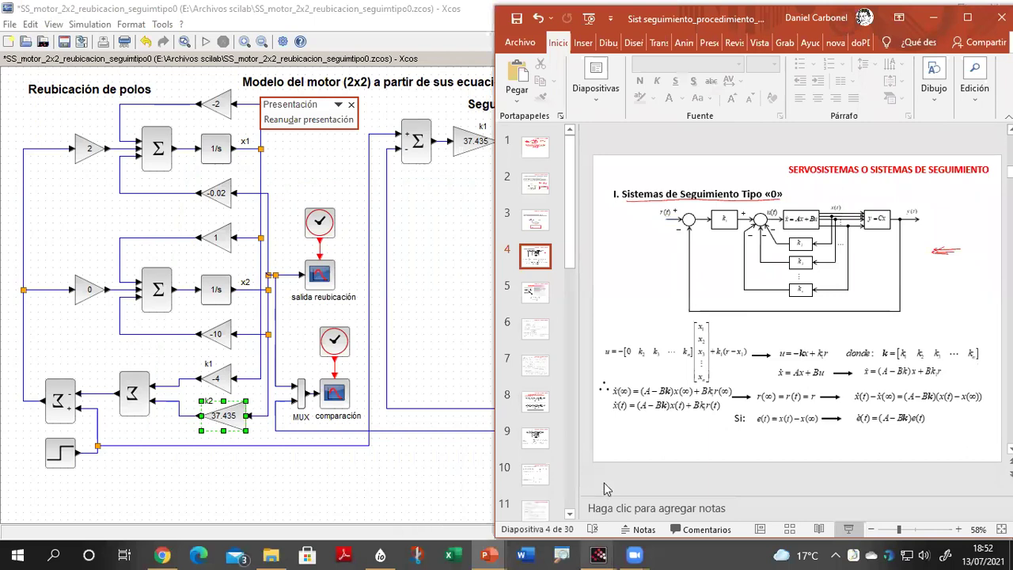
click(848, 529)
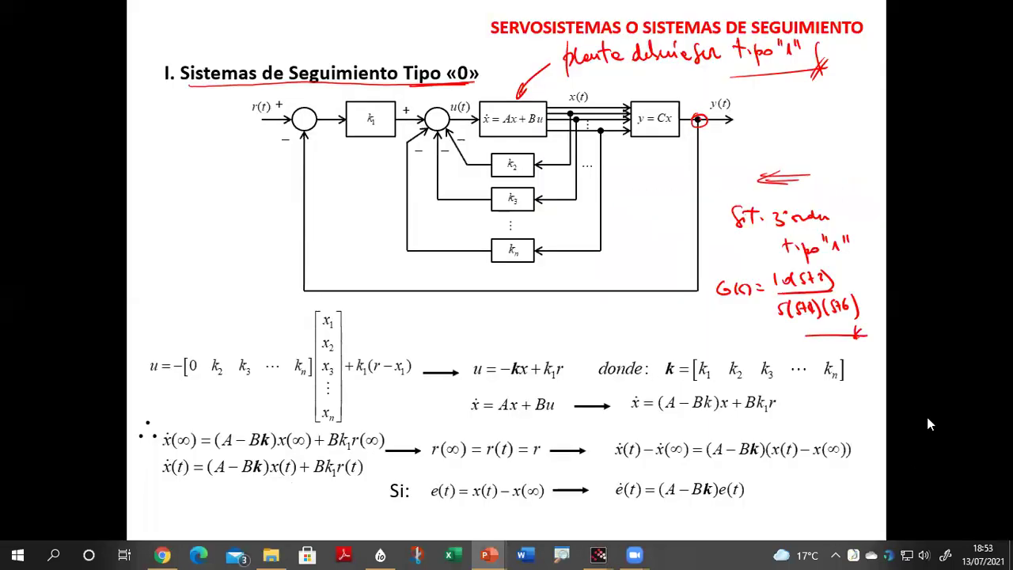
Go through the slides to the handwritten "Ejemplo 1" of "Seguimiento Tipo 0" on relocation and tracking.
click(928, 367)
click(928, 366)
click(929, 366)
click(929, 366)
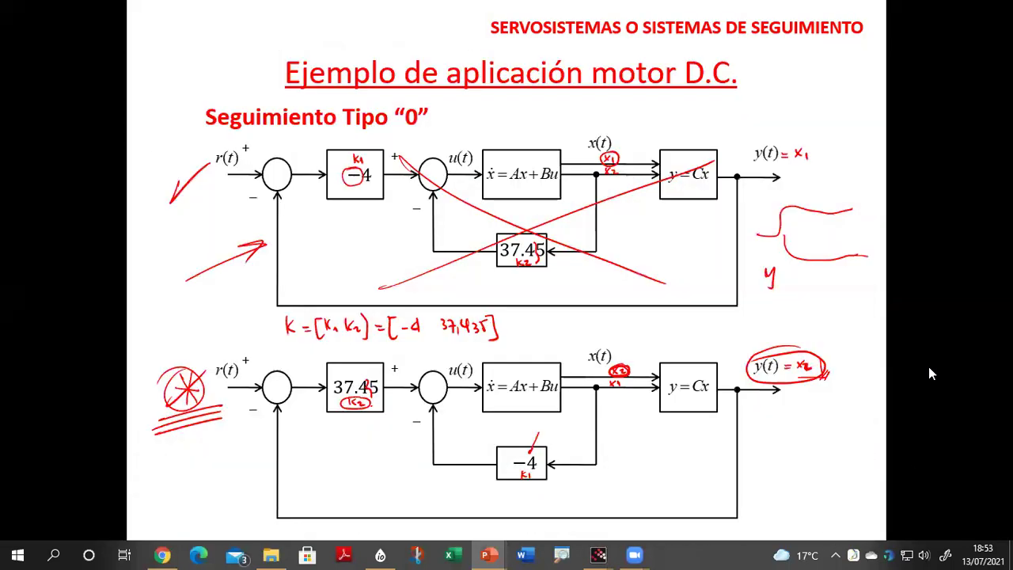
click(928, 370)
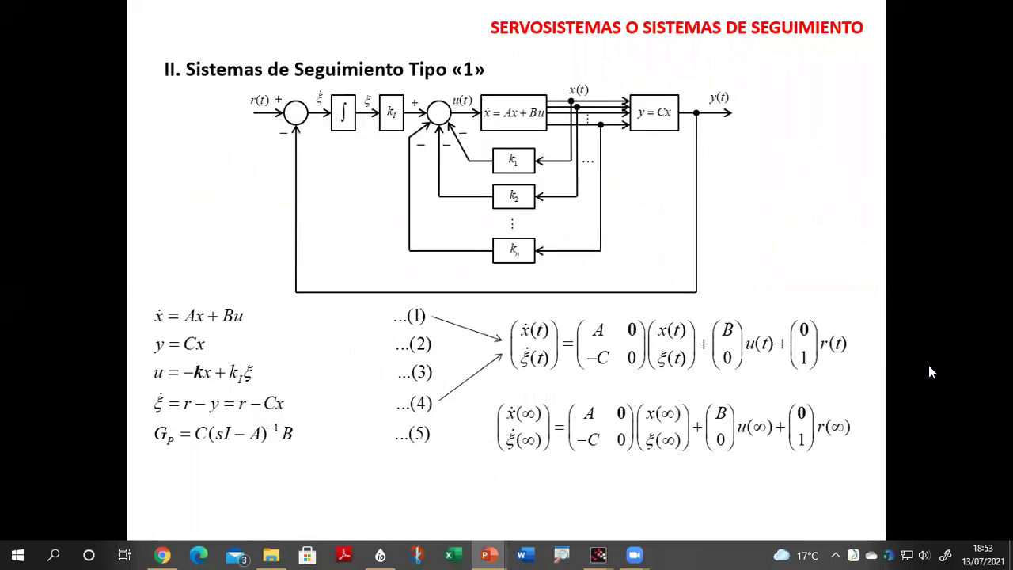
click(929, 366)
click(930, 367)
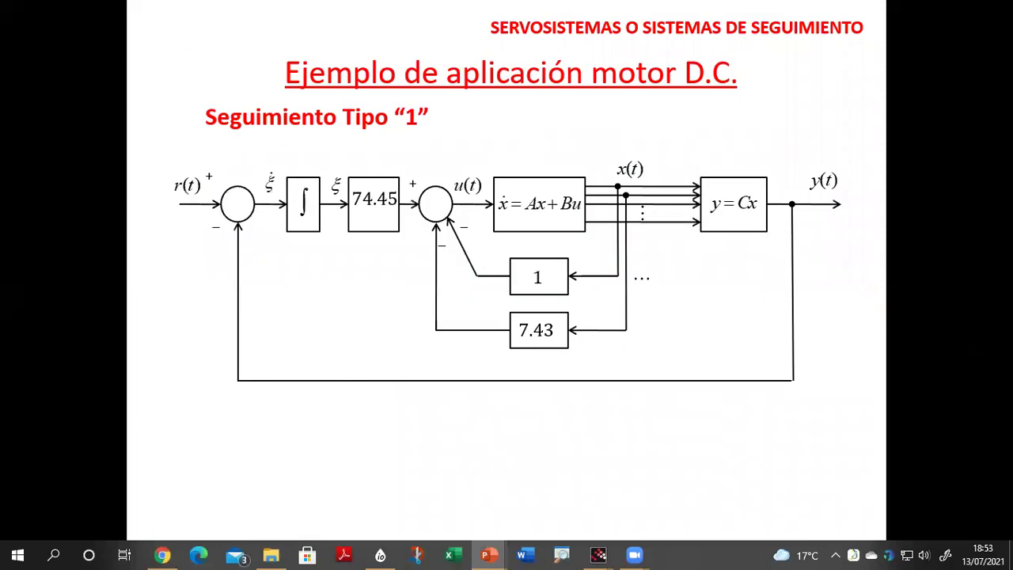
key(Left)
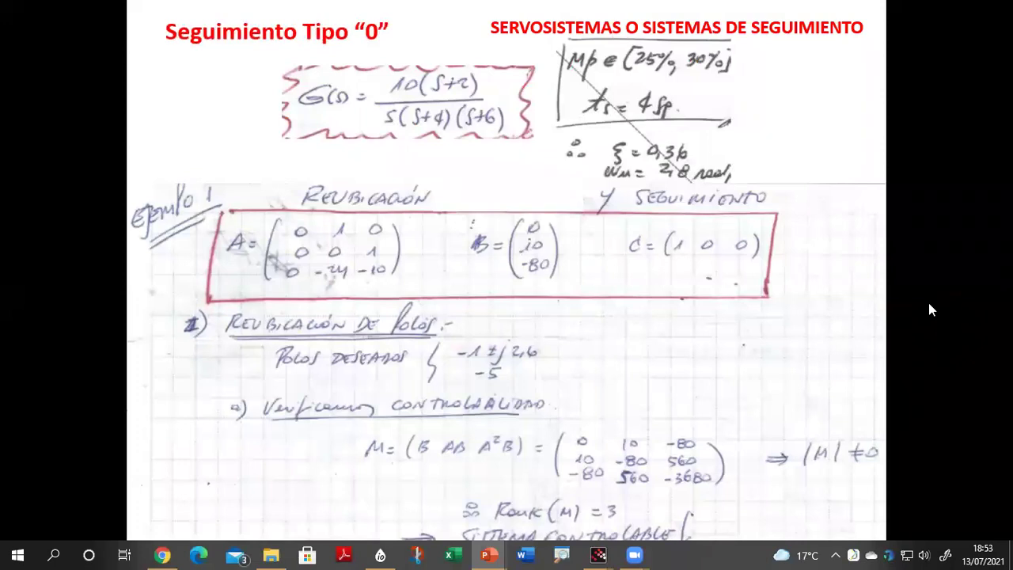
Mark G(s) with red ink arrows, box the A, B and C matrices, and circle matrix A.
click(228, 96)
drag(225, 211, 209, 299)
mouse_move(225, 210)
mouse_down()
mouse_move(772, 212)
mouse_move(774, 290)
mouse_up()
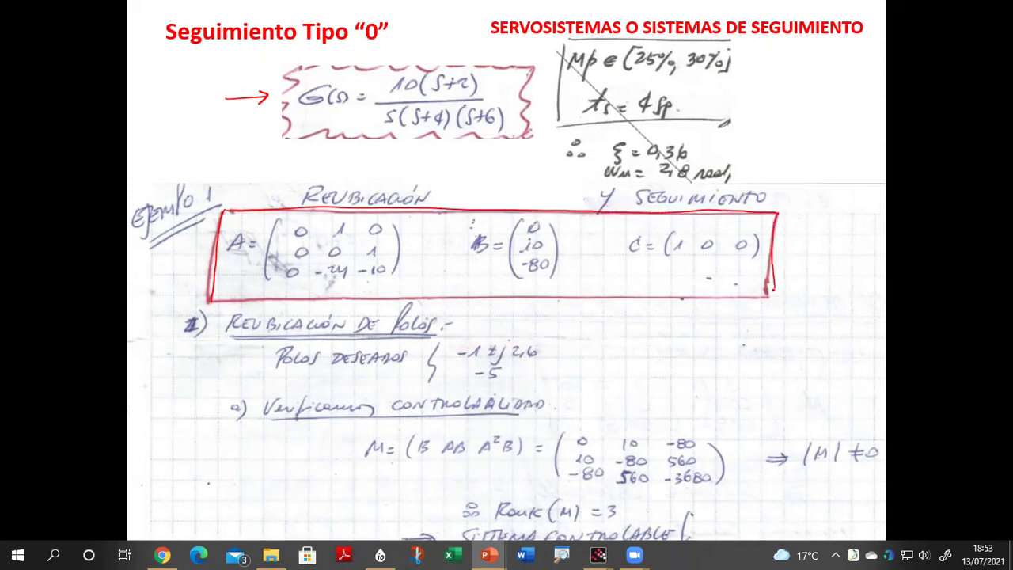
mouse_move(226, 301)
mouse_down()
mouse_move(755, 297)
mouse_move(778, 282)
mouse_move(764, 292)
mouse_up()
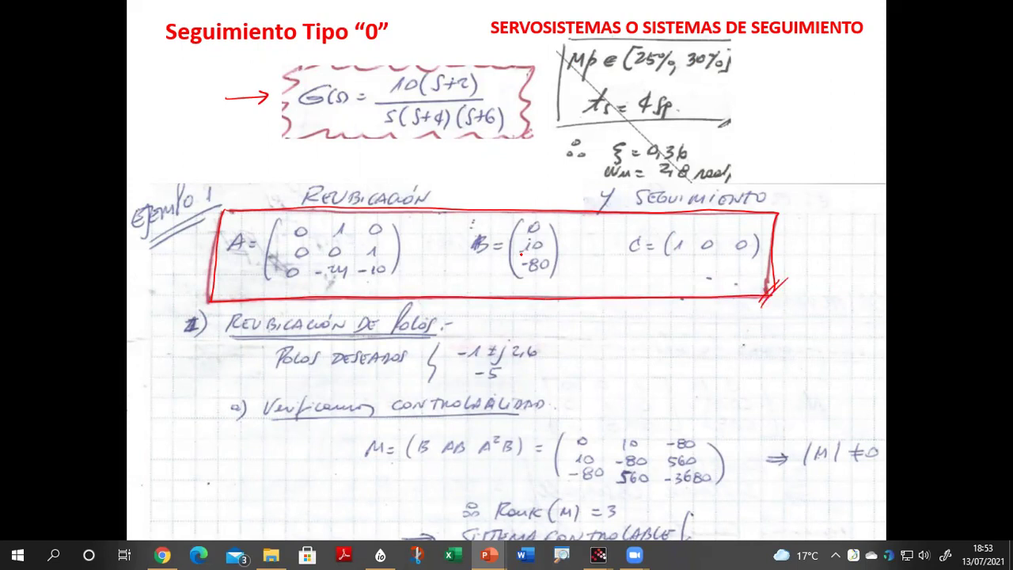
mouse_move(433, 142)
mouse_down()
mouse_move(435, 182)
mouse_move(436, 143)
mouse_move(441, 154)
mouse_up()
mouse_move(316, 213)
mouse_down()
mouse_move(269, 225)
mouse_move(264, 274)
mouse_move(280, 283)
mouse_move(392, 277)
mouse_move(393, 225)
mouse_move(381, 215)
mouse_move(317, 212)
mouse_up()
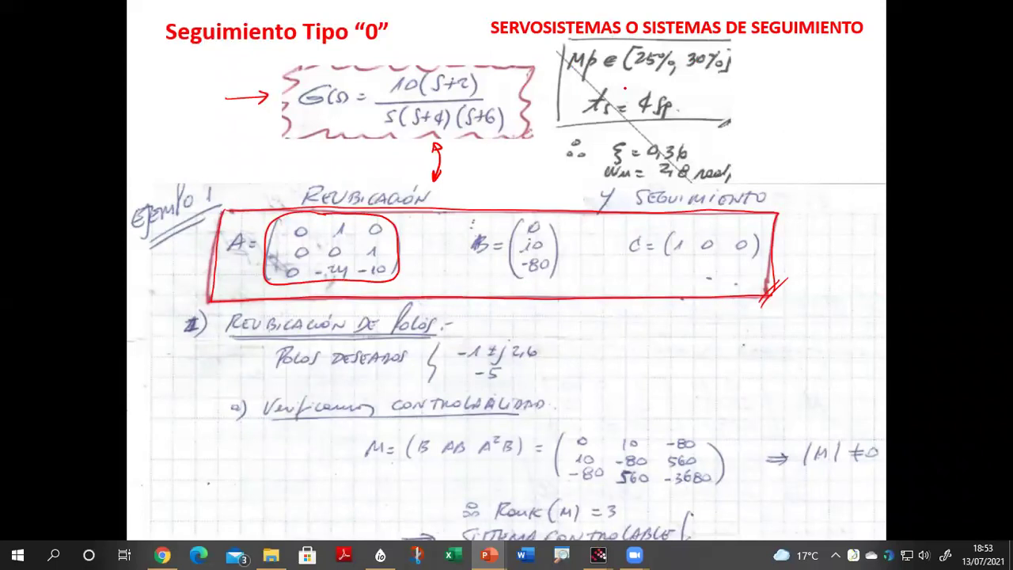
Draw a red box around the Mp and ts specifications and handwrite an underlined "Mp = 30%" beside it.
mouse_move(569, 40)
mouse_down()
mouse_move(723, 39)
mouse_move(737, 52)
mouse_move(738, 120)
mouse_move(565, 125)
mouse_up()
drag(563, 41, 565, 127)
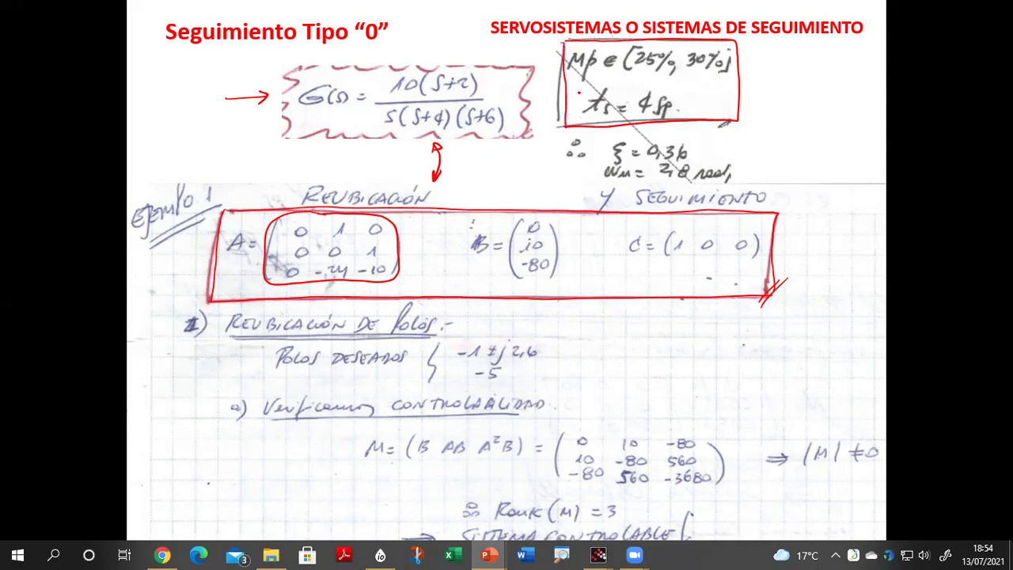
mouse_move(754, 79)
mouse_down()
mouse_move(769, 67)
mouse_move(796, 74)
mouse_move(798, 63)
mouse_move(804, 79)
mouse_move(815, 68)
mouse_move(822, 83)
mouse_up()
mouse_move(780, 95)
mouse_down()
mouse_move(845, 89)
mouse_move(842, 100)
mouse_move(848, 87)
mouse_up()
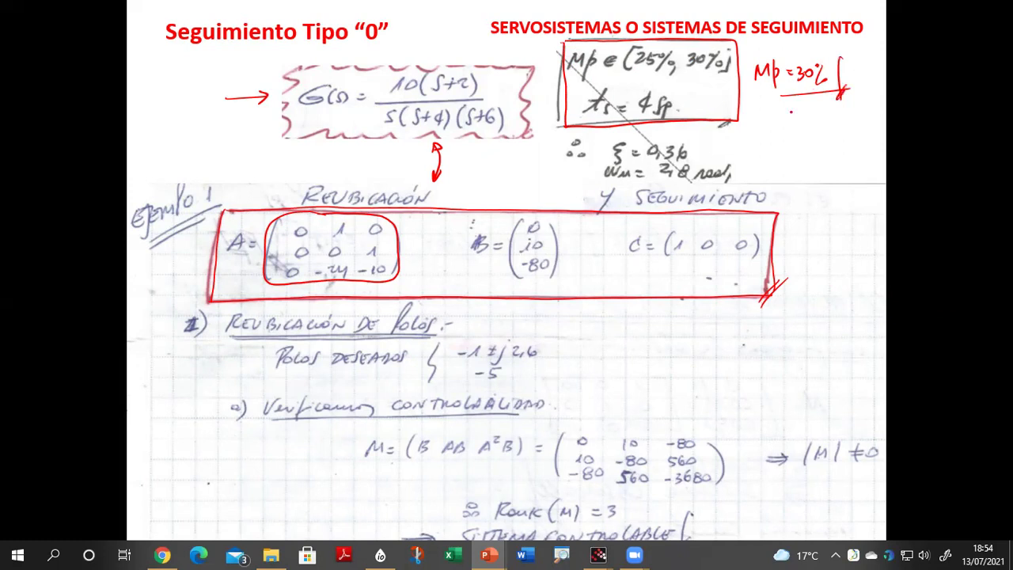
Handwrite "ts = 4s" in red ink below the Mp note.
drag(785, 108, 782, 133)
drag(780, 125, 818, 125)
mouse_move(825, 109)
mouse_down()
mouse_move(823, 132)
mouse_move(829, 125)
mouse_up()
drag(837, 116, 832, 135)
click(842, 121)
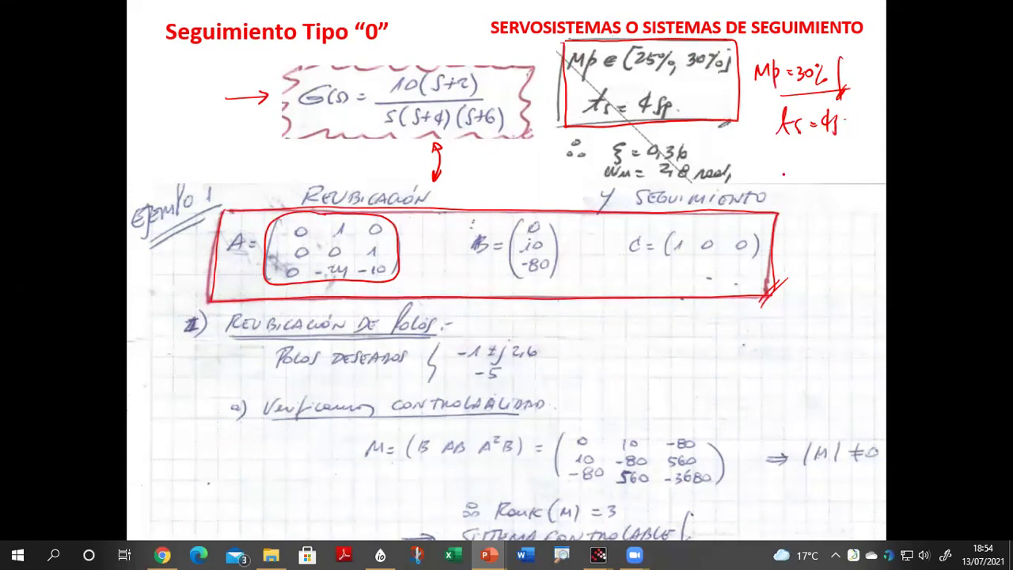
Bracket the desired poles -1 ± j2,6 and -5 in red ink and underline the "a)" of the controllability check.
drag(472, 389, 576, 387)
drag(553, 327, 546, 394)
drag(566, 377, 554, 392)
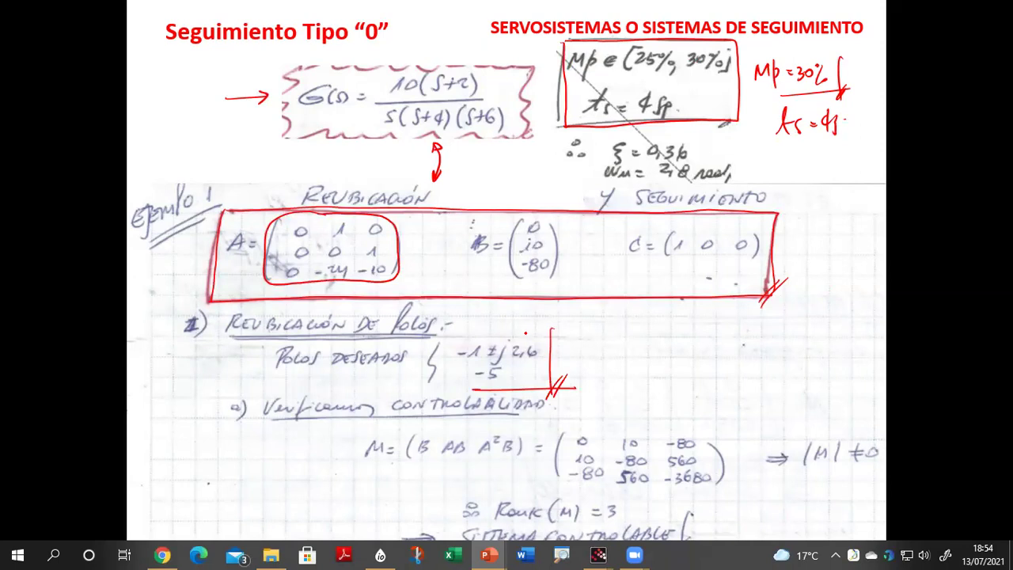
drag(230, 417, 247, 421)
drag(240, 420, 250, 419)
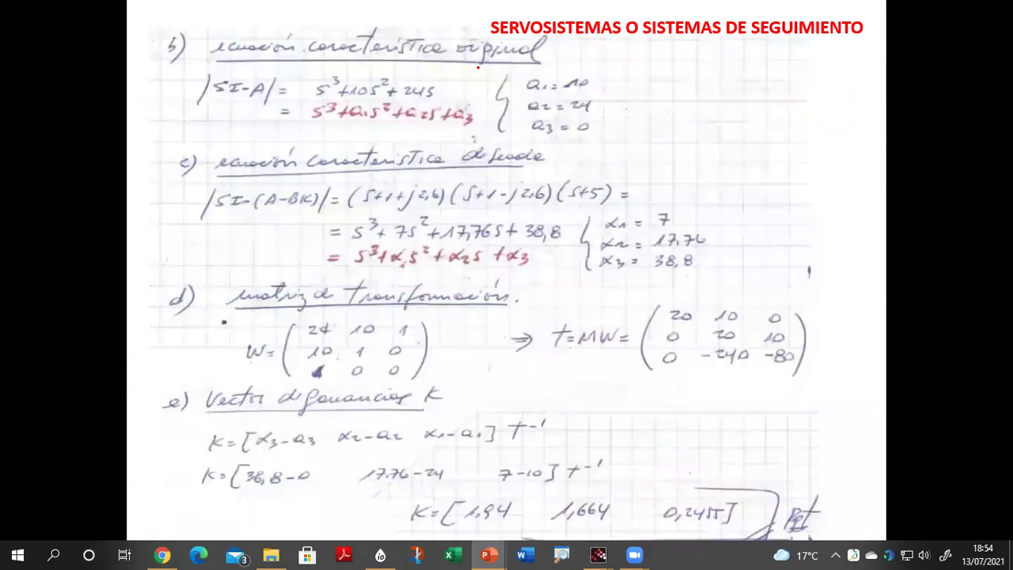
On the characteristic-equation slide, circle the a and α coefficients, underline the desired equation's heading and pole factors, and point an arrow at its expansion.
mouse_move(573, 73)
mouse_down()
mouse_move(526, 79)
mouse_move(518, 103)
mouse_move(544, 141)
mouse_move(591, 126)
mouse_move(603, 101)
mouse_move(576, 71)
mouse_up()
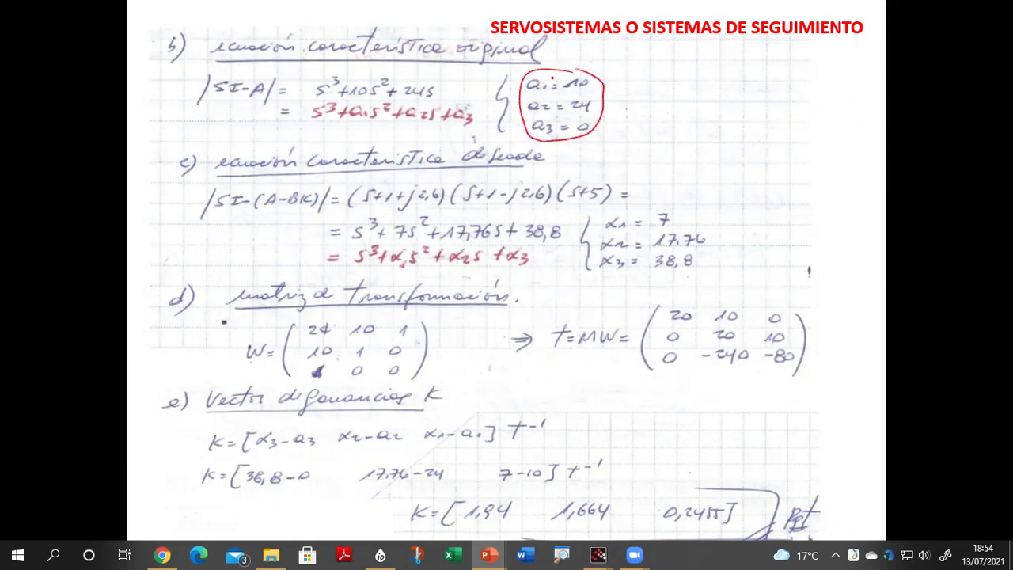
drag(276, 176, 518, 162)
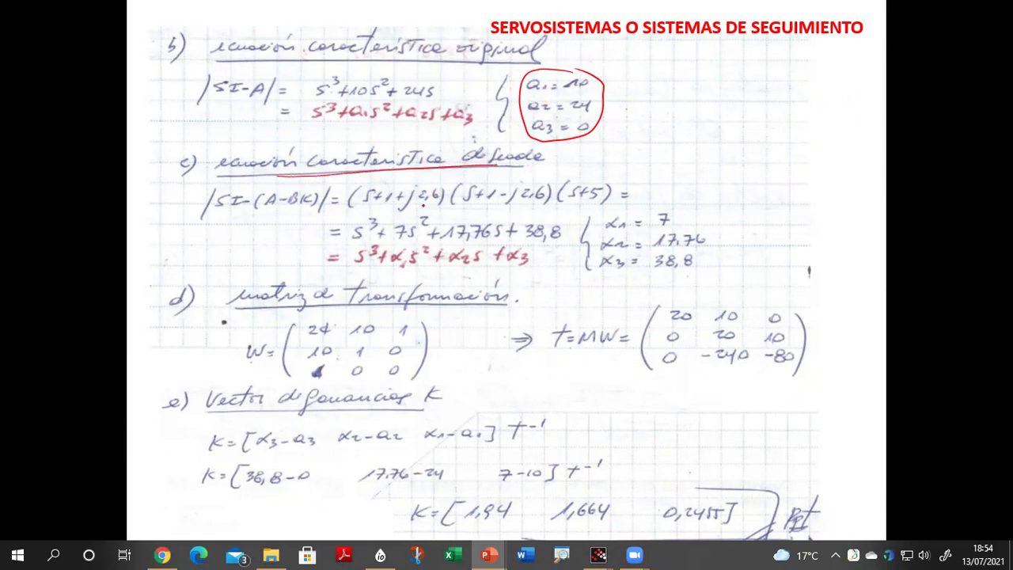
drag(384, 209, 544, 203)
drag(590, 201, 591, 201)
drag(291, 232, 319, 234)
mouse_move(673, 204)
mouse_down()
mouse_move(603, 212)
mouse_move(592, 274)
mouse_move(656, 276)
mouse_move(707, 237)
mouse_move(674, 204)
mouse_up()
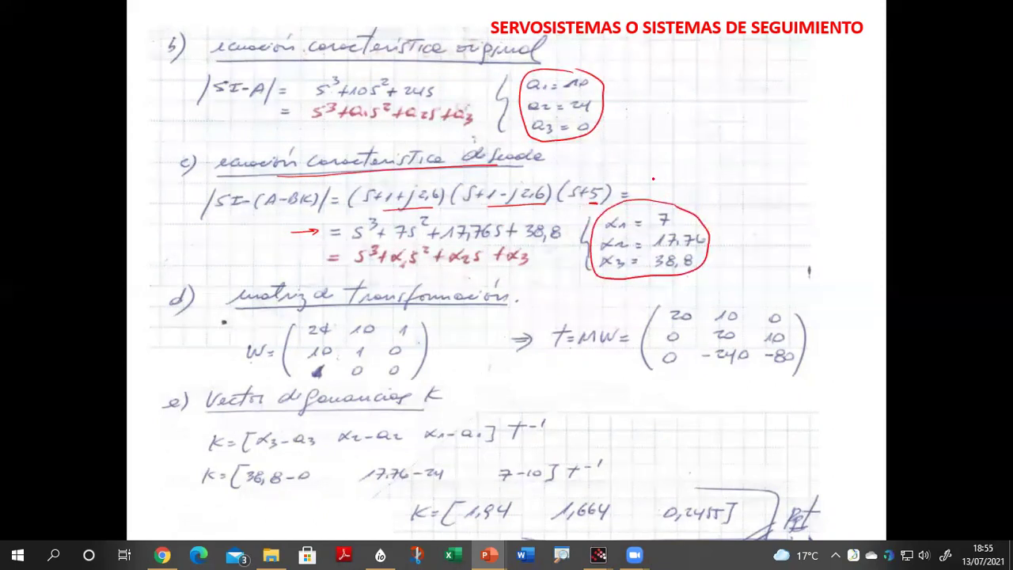
Return to the Ejemplo 1 slide, handwrite B as the column vector (0, 0, 1) and circle the given B vector.
key(Left)
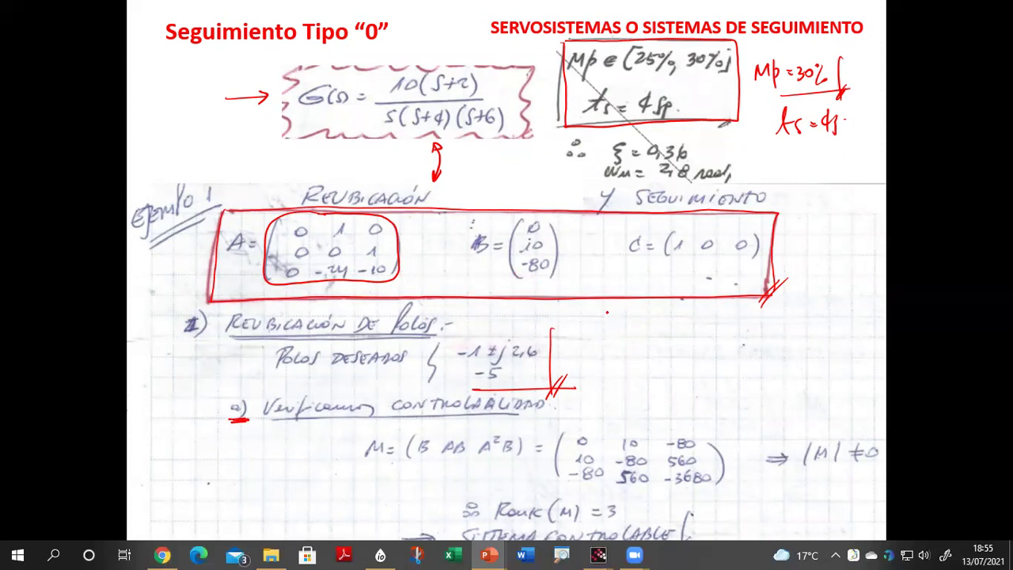
mouse_move(625, 326)
mouse_down()
mouse_move(626, 341)
mouse_move(647, 338)
mouse_up()
mouse_move(656, 314)
mouse_down()
mouse_move(658, 350)
mouse_move(661, 327)
mouse_move(669, 323)
mouse_move(671, 346)
mouse_move(681, 314)
mouse_move(688, 358)
mouse_up()
mouse_move(535, 214)
mouse_down()
mouse_move(515, 212)
mouse_move(455, 255)
mouse_up()
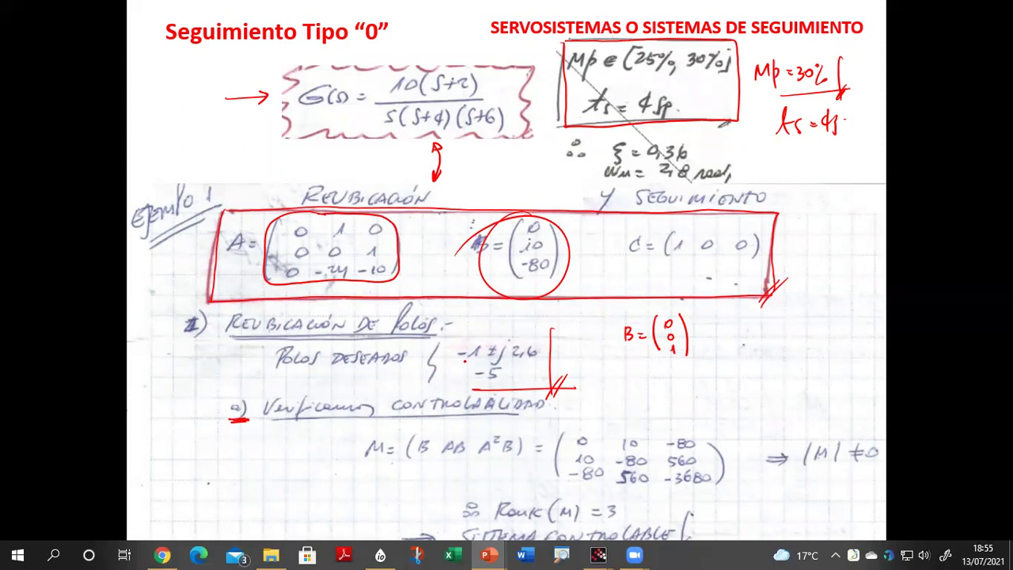
Add red double tick strokes to the circled A matrix and B vector on the Ejemplo 1 slide.
drag(378, 283, 427, 261)
drag(538, 296, 580, 271)
drag(553, 291, 585, 274)
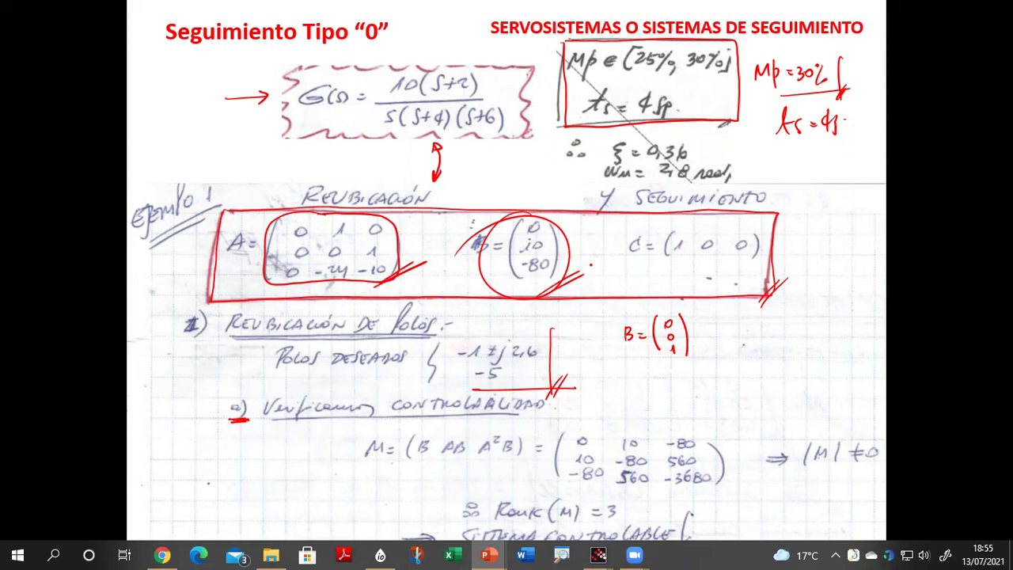
On the characteristic-equation slide, underline W, draw a reversed arrow above the original polynomial marking its leading 1, and an arrow above W's first row.
key(Right)
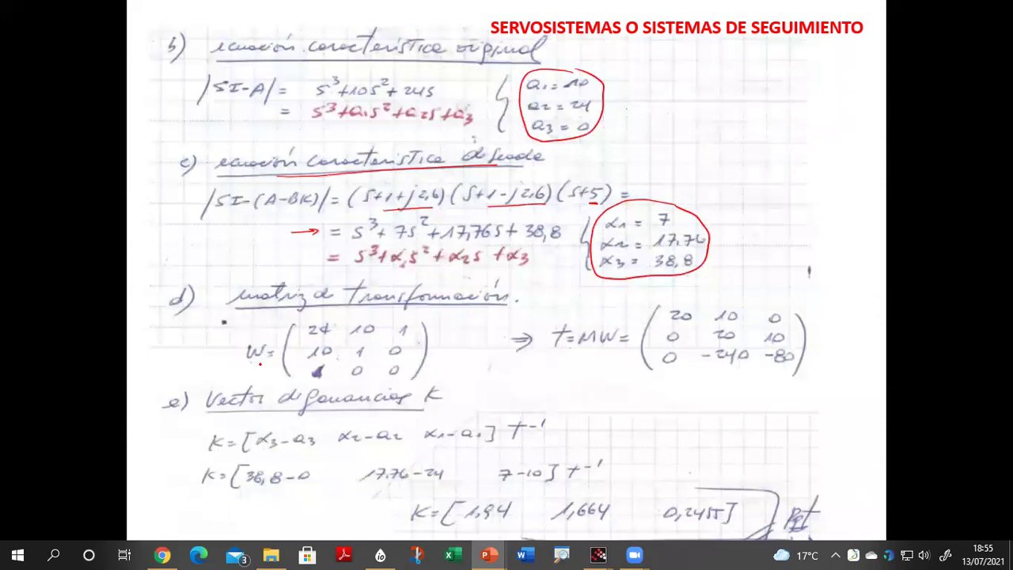
drag(248, 363, 273, 363)
mouse_move(452, 87)
mouse_down()
mouse_move(451, 103)
mouse_move(449, 83)
mouse_move(316, 72)
mouse_move(327, 81)
mouse_move(310, 100)
mouse_move(313, 84)
mouse_up()
drag(305, 320, 406, 310)
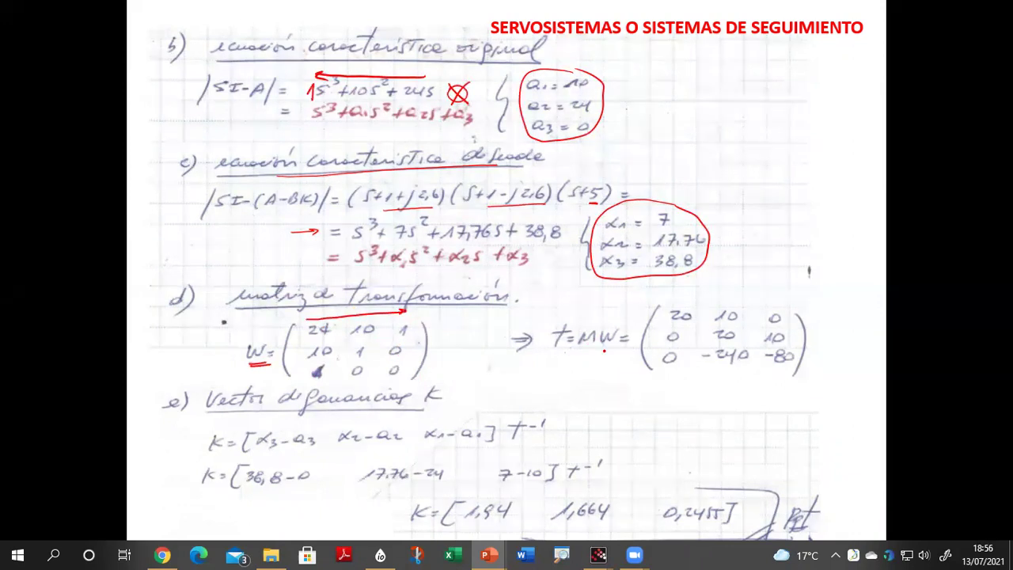
Trace the T of T = MW in red ink and bracket the end of the K gain vector with tick strokes.
drag(564, 326, 557, 343)
drag(670, 528, 750, 524)
drag(742, 471, 742, 534)
drag(755, 507, 736, 547)
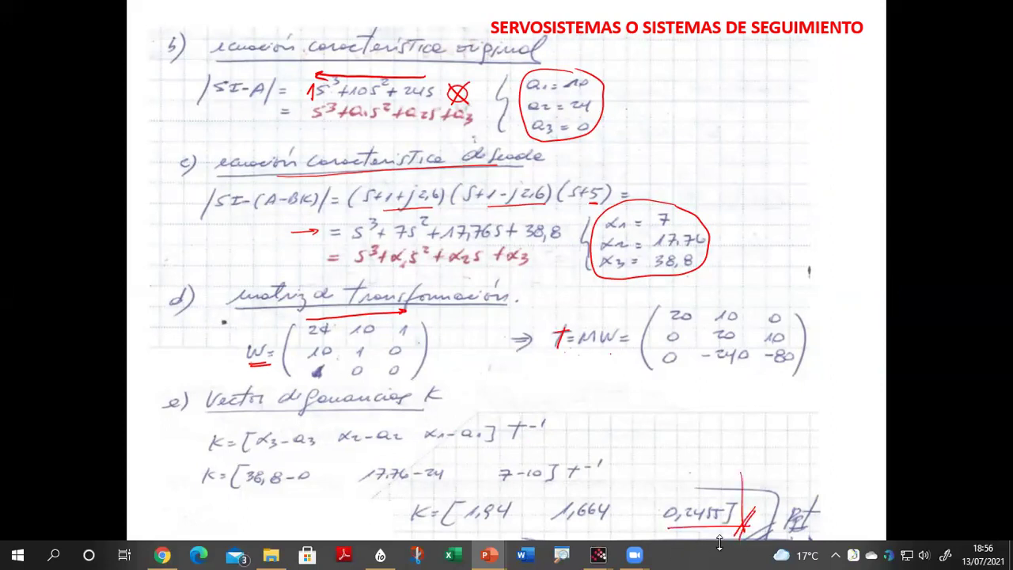
On the Ejemplo 1 slide, link the C vector to a circled handwritten y = x1 and underline C's two zeros.
mouse_move(635, 554)
key(Right)
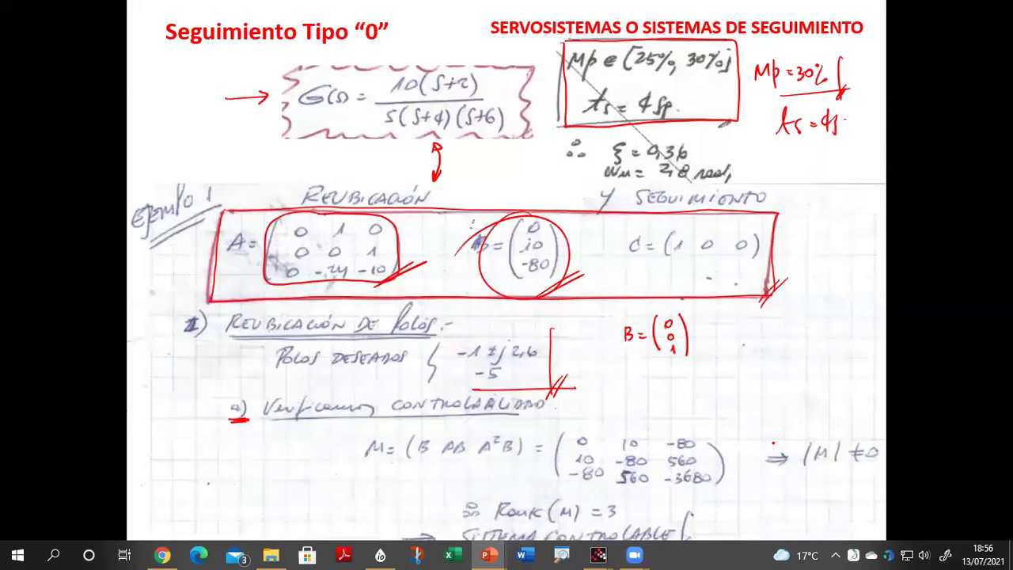
mouse_move(682, 257)
mouse_down()
mouse_move(785, 303)
mouse_move(802, 324)
mouse_move(819, 305)
mouse_move(838, 314)
mouse_up()
drag(815, 279, 851, 283)
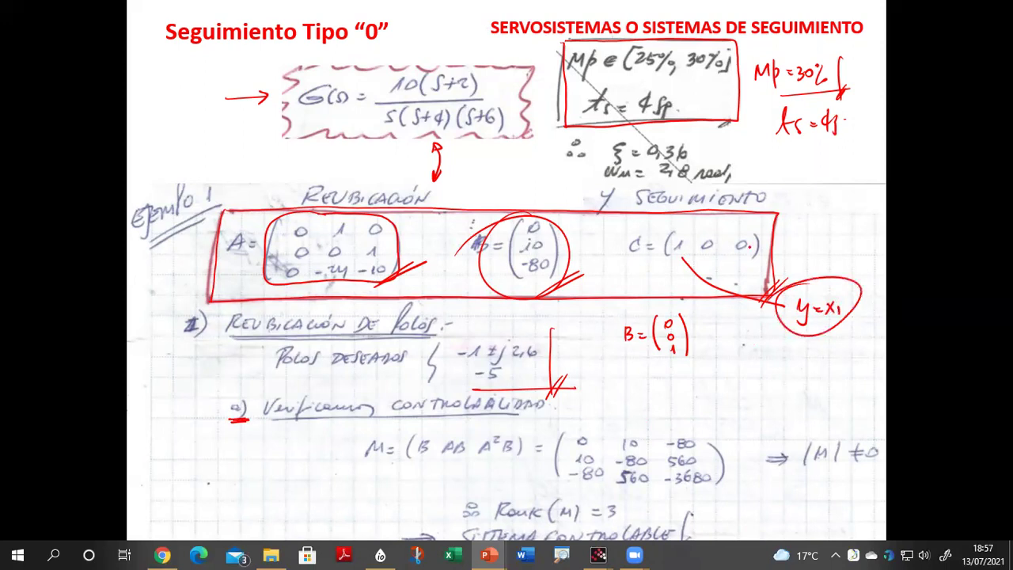
drag(680, 255, 750, 261)
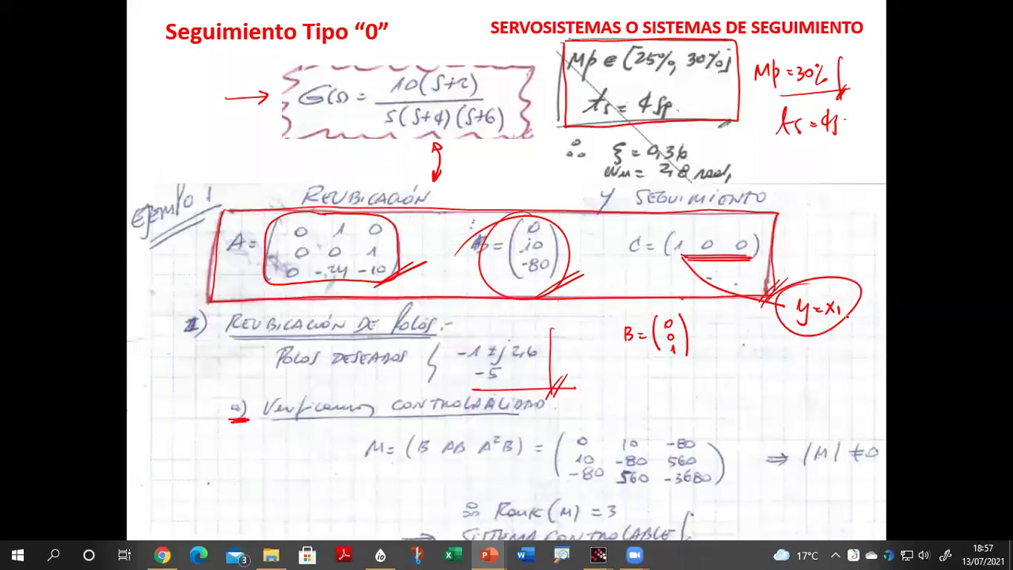
On the Sistema de Seguimiento Tipo "0" slide, circle K1 in the block diagram and handwrite a circled y = x1 beside the heading.
key(Right)
key(Right)
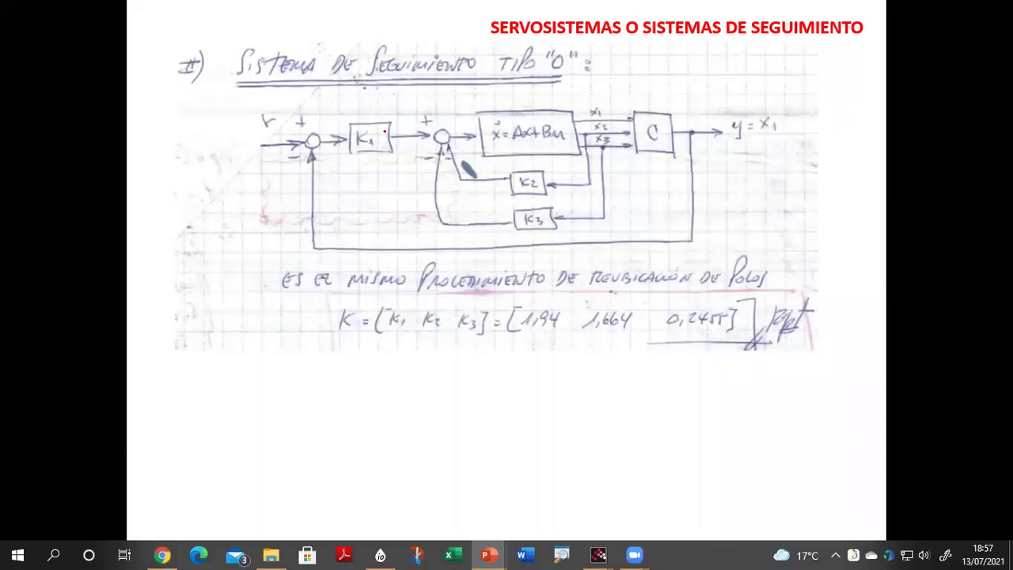
mouse_move(364, 127)
mouse_down()
mouse_move(354, 141)
mouse_move(377, 146)
mouse_move(367, 128)
mouse_up()
mouse_move(637, 56)
mouse_down()
mouse_move(650, 78)
mouse_move(667, 60)
mouse_up()
drag(660, 67, 682, 70)
mouse_move(683, 54)
mouse_down()
mouse_move(672, 70)
mouse_move(686, 69)
mouse_up()
mouse_move(661, 46)
mouse_down()
mouse_move(613, 83)
mouse_move(682, 45)
mouse_up()
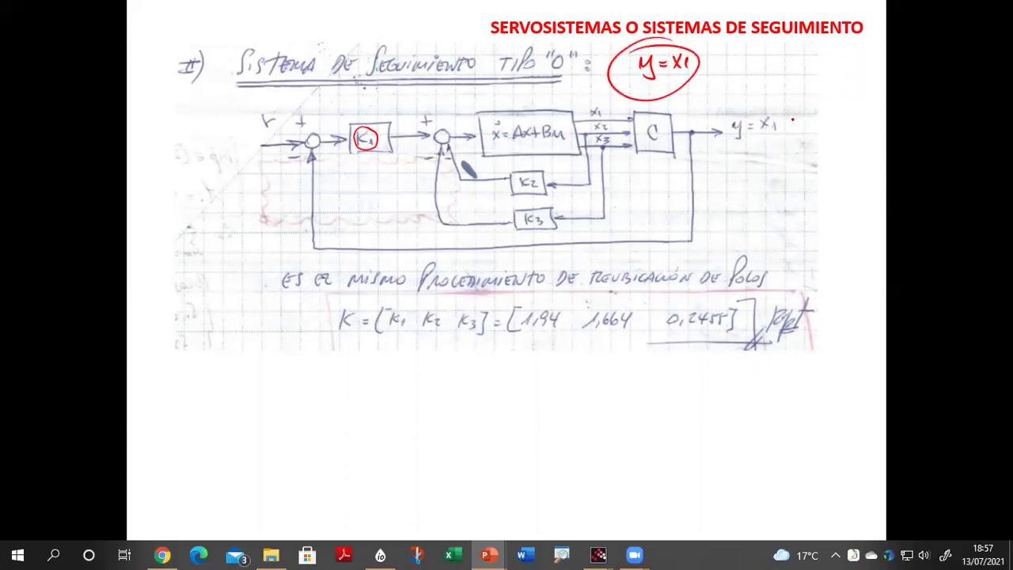
Circle the diagram's y = x1 output, dot the x2 and x3 branch points and underline the K2 and K3 blocks.
drag(715, 141, 699, 127)
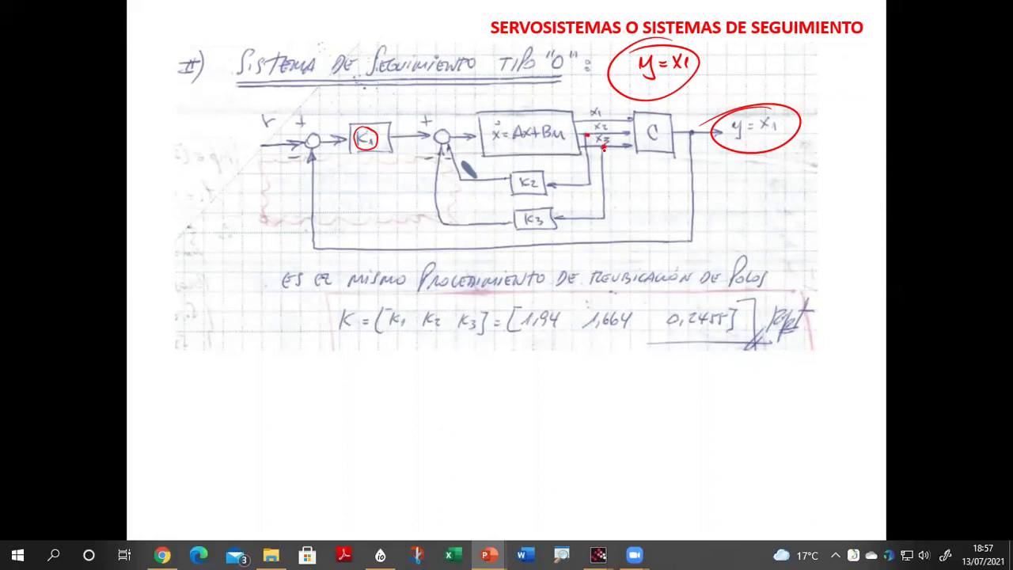
drag(522, 190, 538, 188)
mouse_move(527, 227)
mouse_down()
mouse_move(544, 224)
mouse_move(529, 228)
mouse_up()
Return to the gain-vector slide and underline the computed K values 1,94, 1,664 and 0,2455.
key(Right)
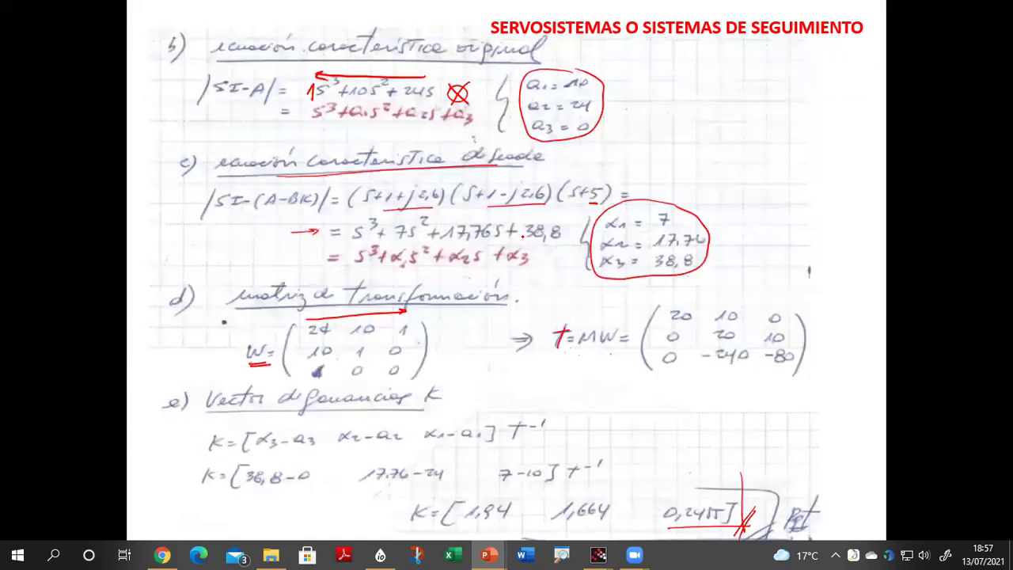
mouse_move(479, 527)
mouse_down()
mouse_move(512, 526)
mouse_move(598, 523)
mouse_up()
drag(670, 526, 732, 521)
On the block diagram slide, write 1,94, 1,664 and 0,2455 above K1, K2 and K3, and double-underline the heading in red.
key(Right)
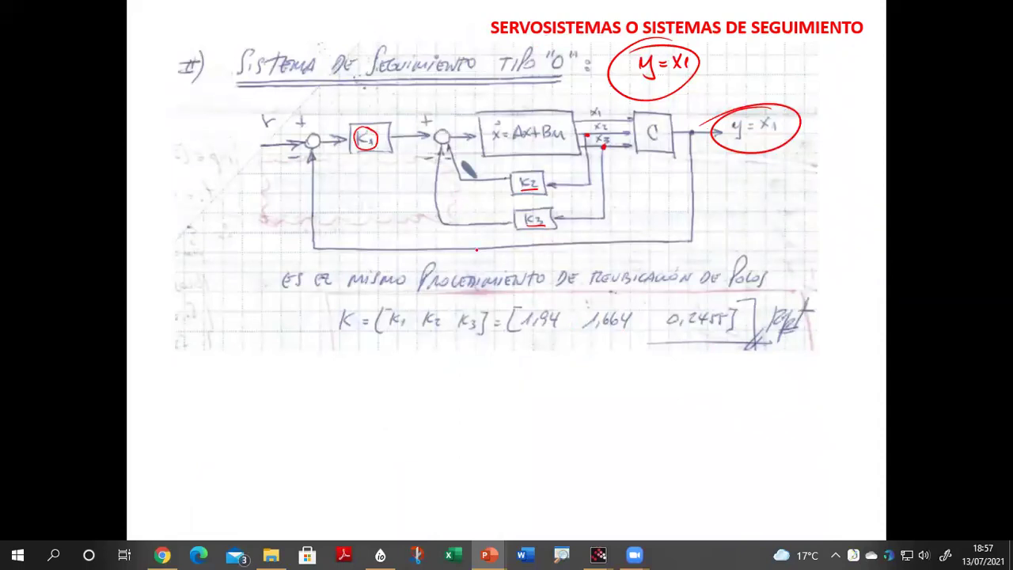
drag(353, 109, 384, 114)
mouse_move(512, 165)
mouse_down()
mouse_move(551, 157)
mouse_move(548, 202)
mouse_move(590, 200)
mouse_up()
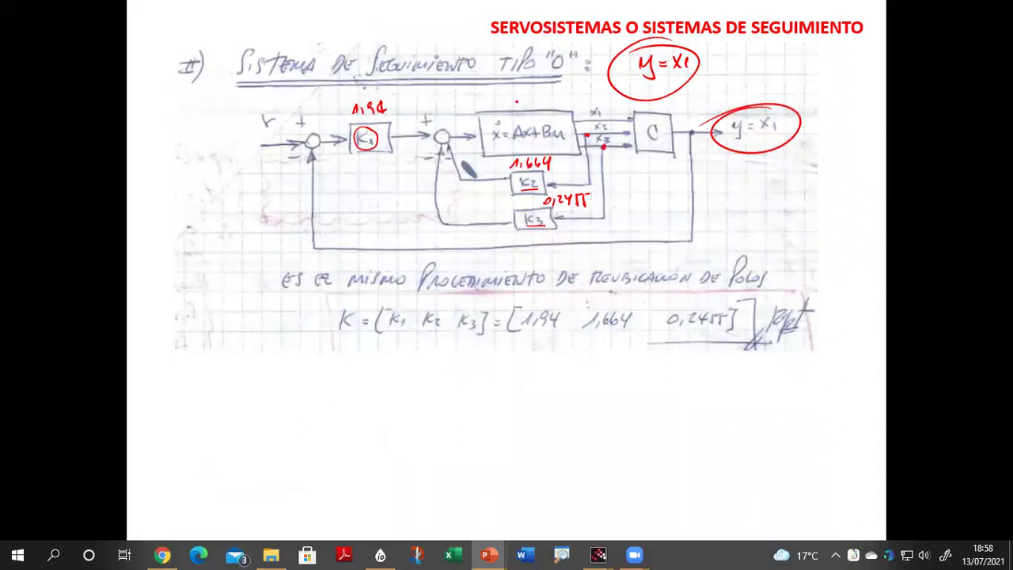
drag(239, 84, 559, 73)
drag(241, 85, 551, 80)
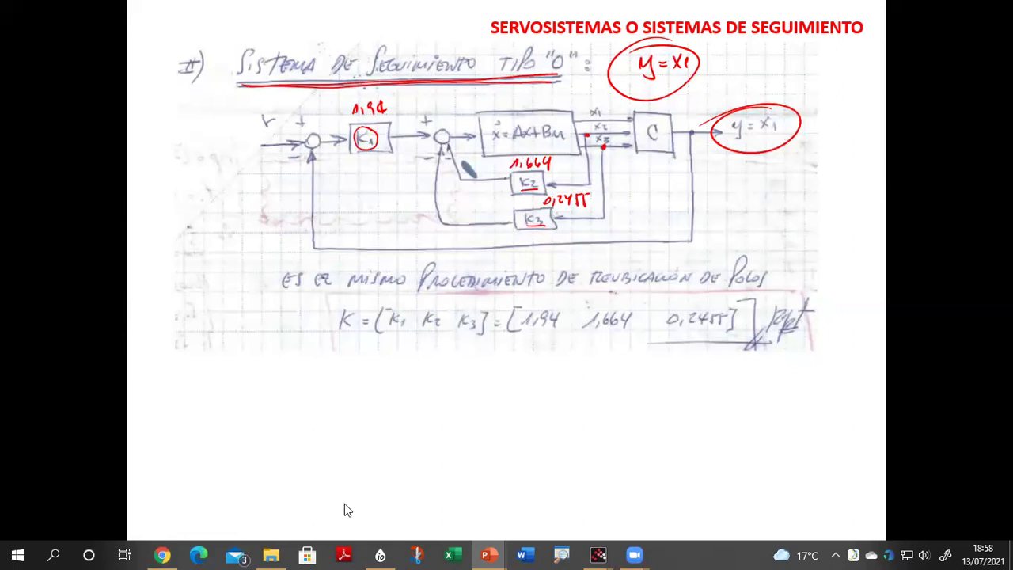
Switch to Xcos, simulate the SS_ejem_clases_Reub_formapseudoCC model and examine its "salida modelo 1" response fitted and enlarged, closing the plot when done.
mouse_move(606, 554)
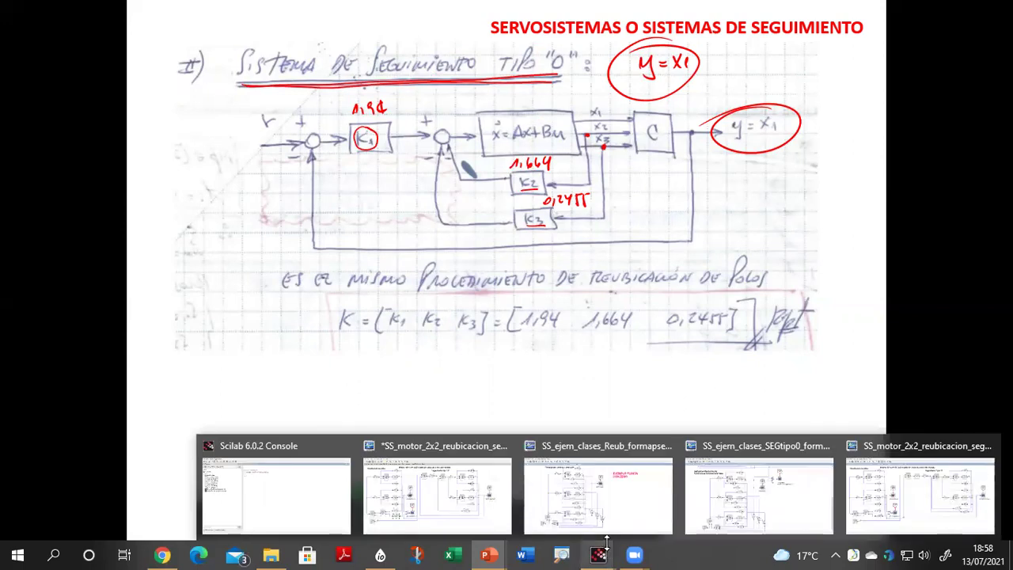
click(623, 450)
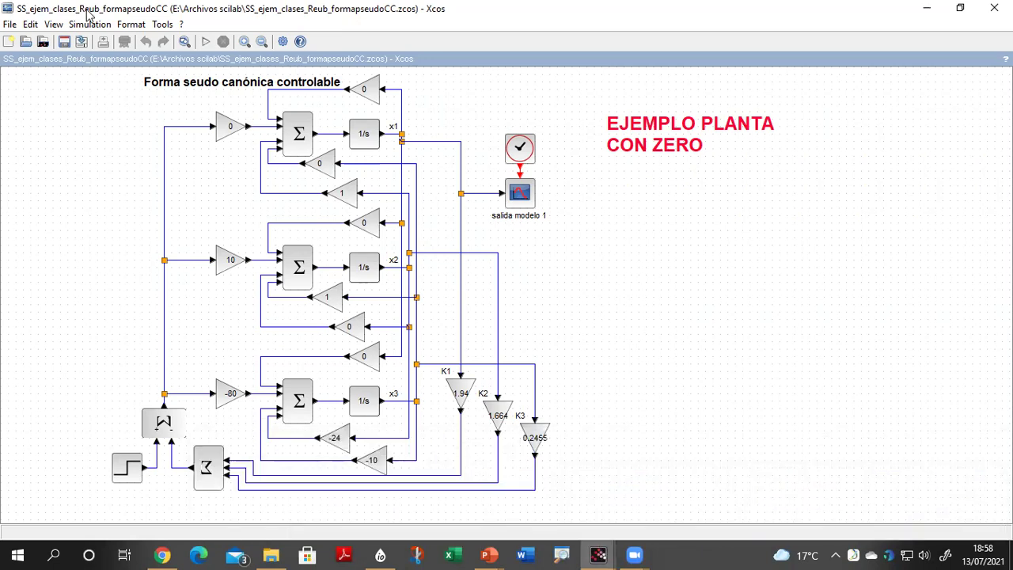
click(205, 41)
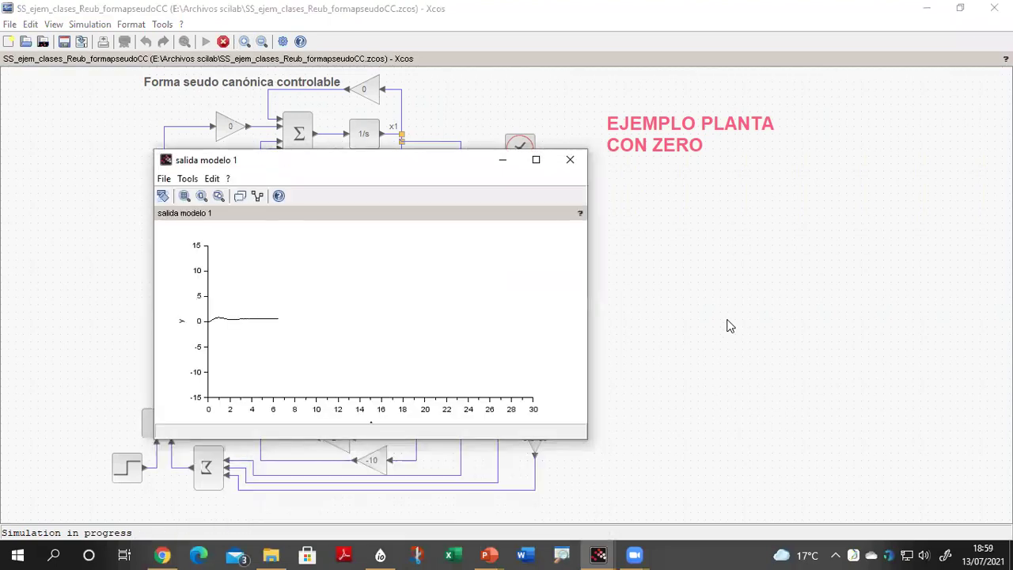
click(218, 197)
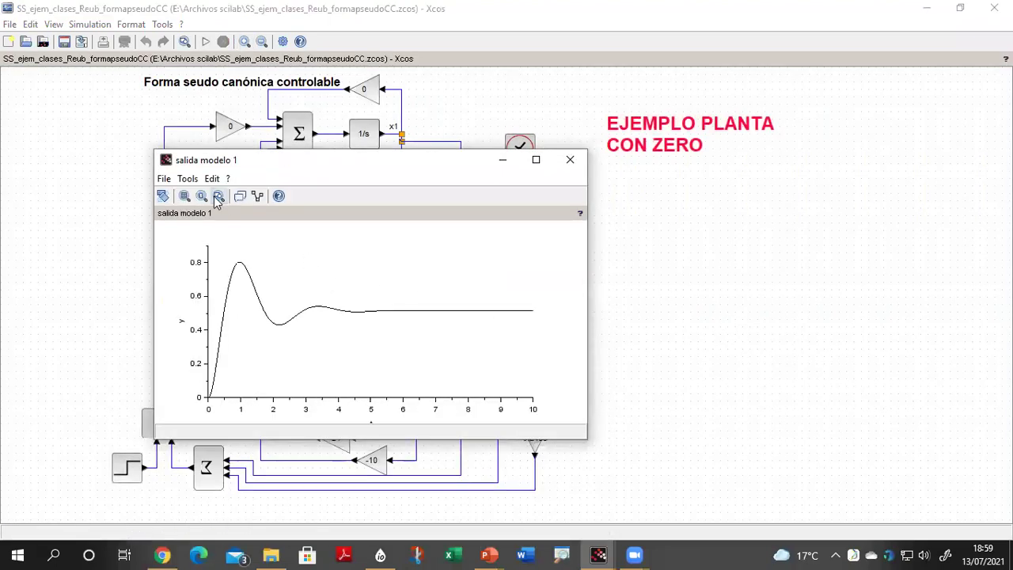
click(536, 160)
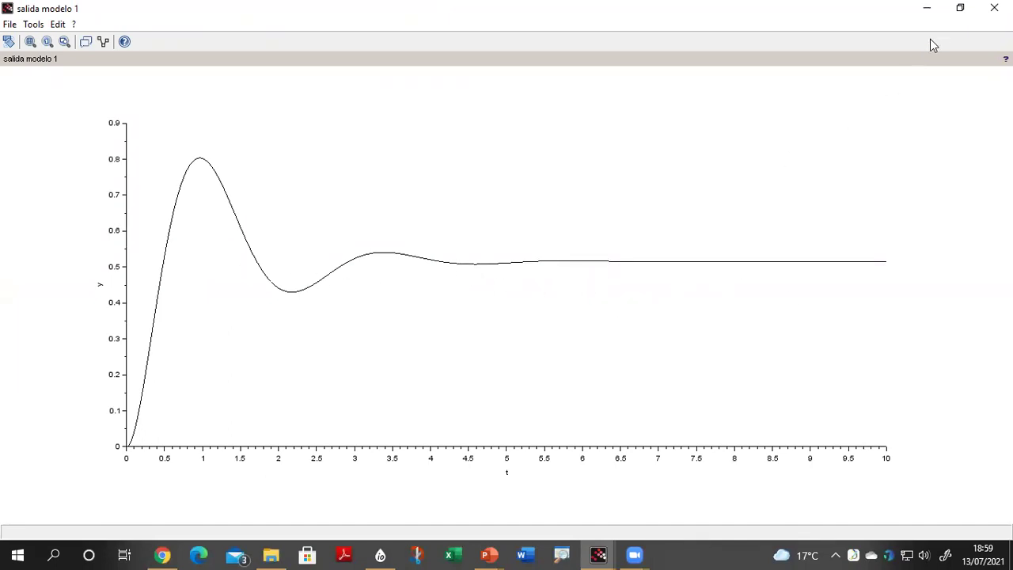
click(993, 7)
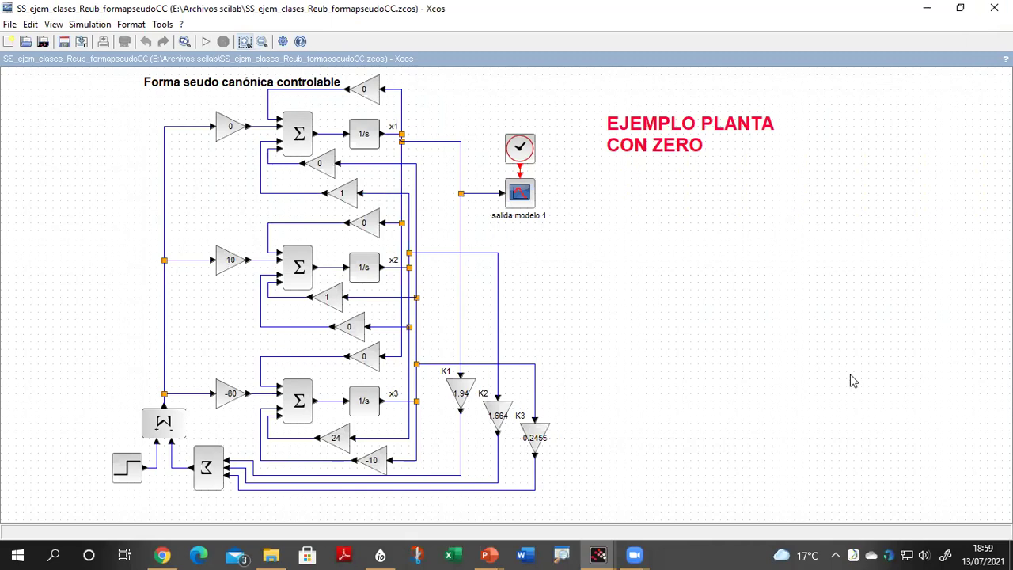
Bring up the SS_ejem_clases_SEGtipo0_formapseudoCC_fraccionesparc diagram and show its two Type "0" tracking models.
click(928, 9)
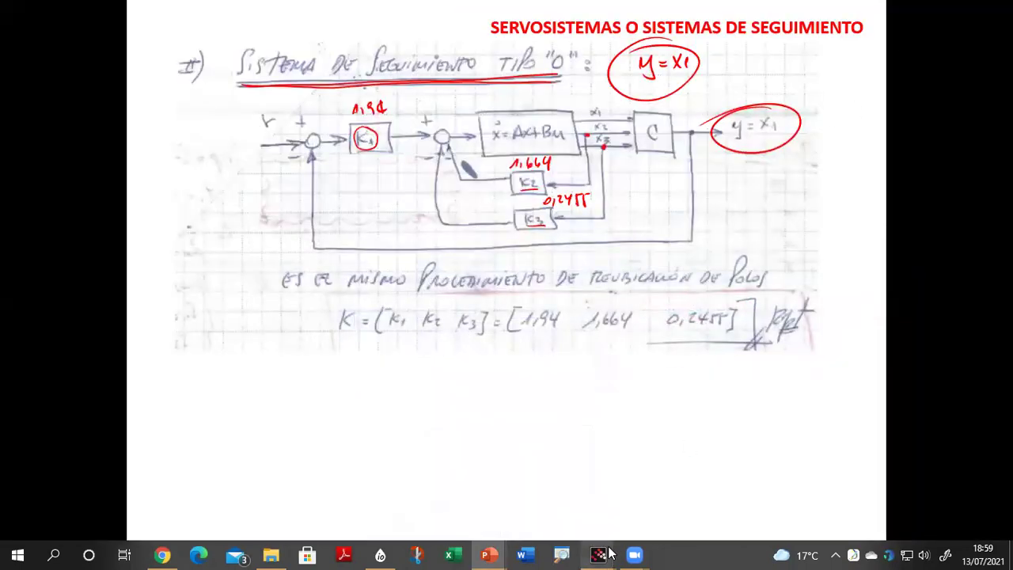
mouse_move(609, 554)
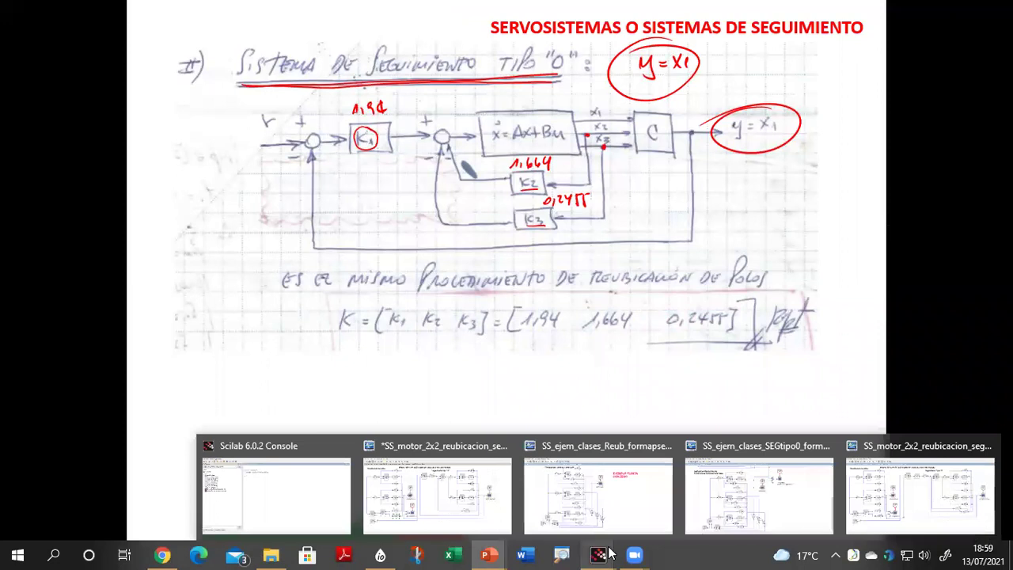
click(736, 447)
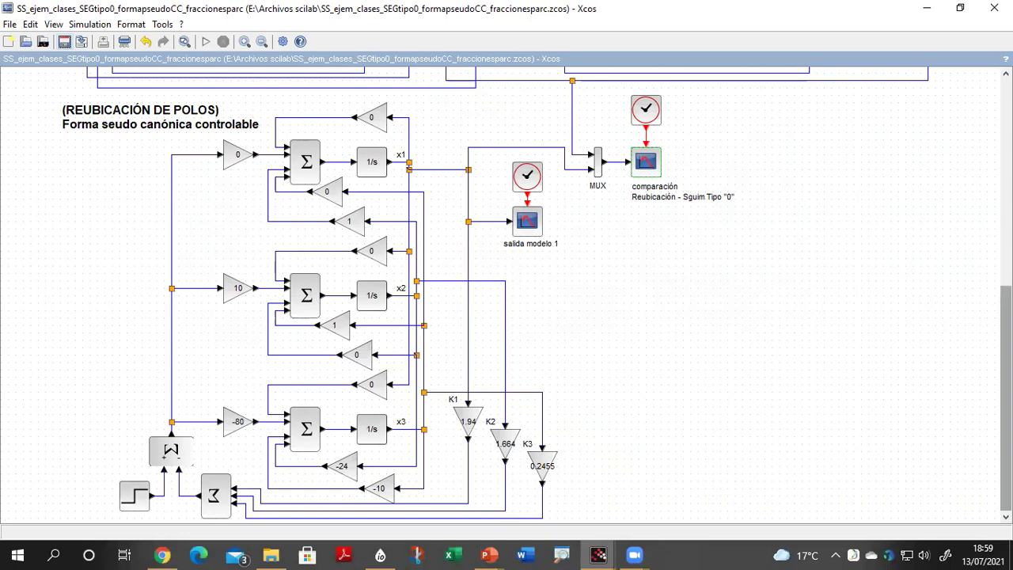
scroll(977, 103, up, 10)
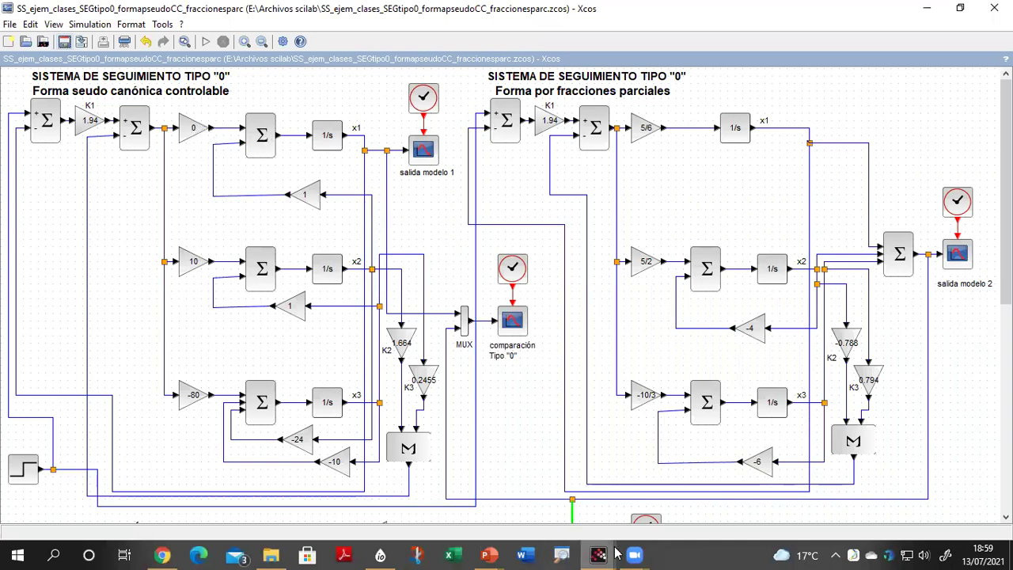
Switch back to the PowerPoint slideshow and return to the Ejemplo 1 slide.
click(489, 554)
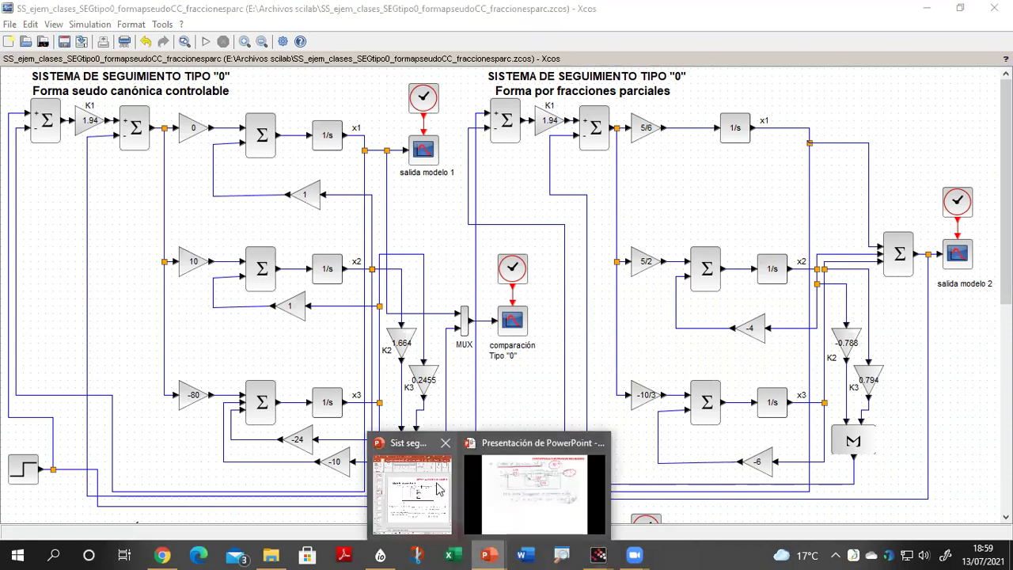
click(424, 457)
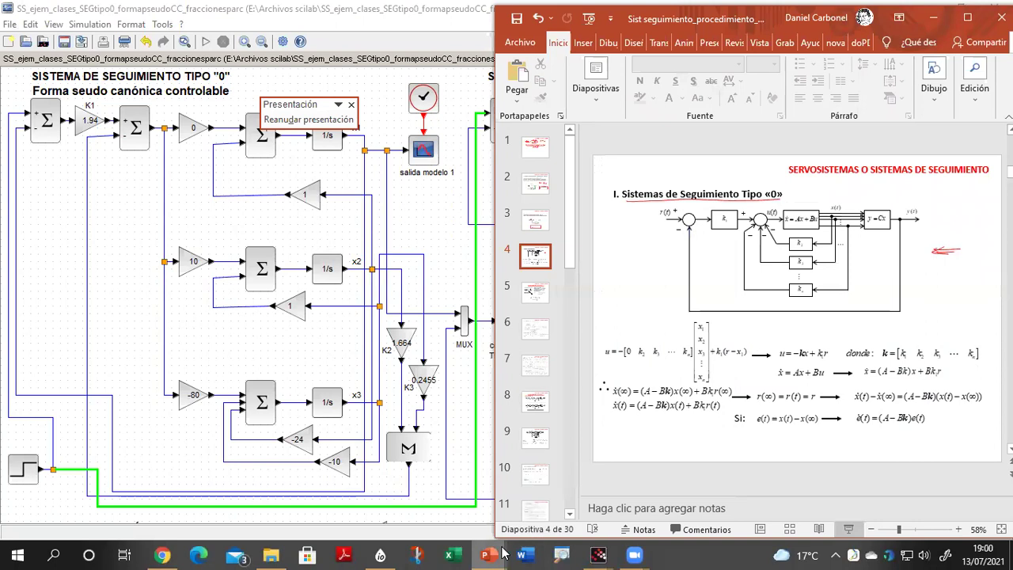
mouse_move(503, 553)
click(524, 443)
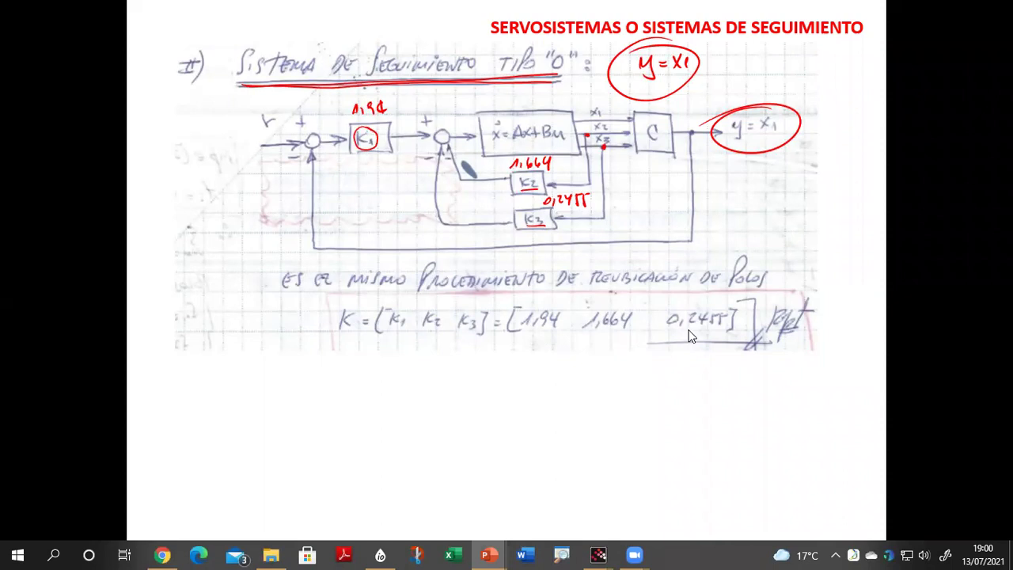
key(Left)
key(Left)
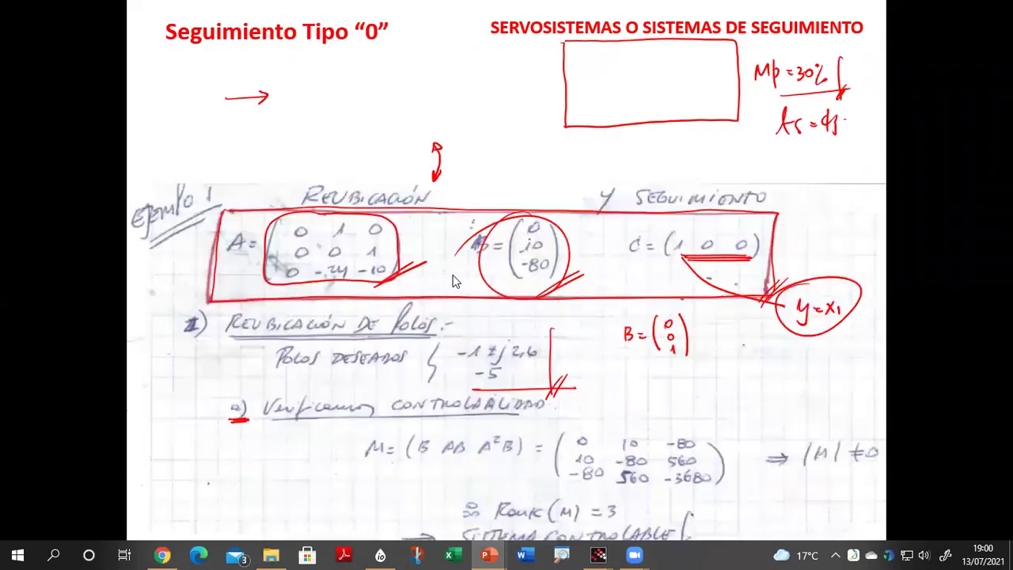
Return to the Type "0" tracking diagram in Xcos and examine the state feedback through K2 and K3 and the input summing block.
mouse_move(599, 553)
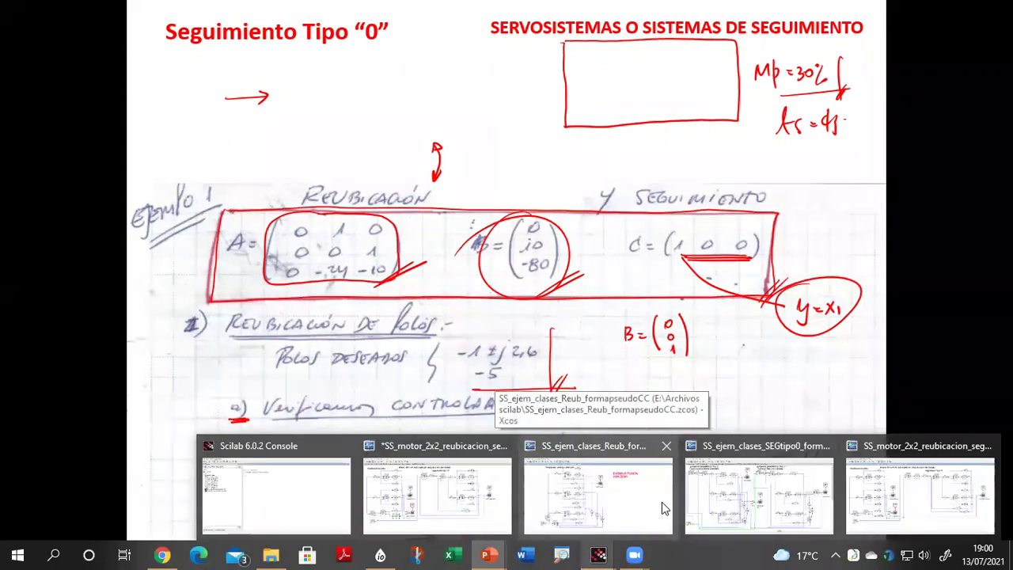
click(732, 453)
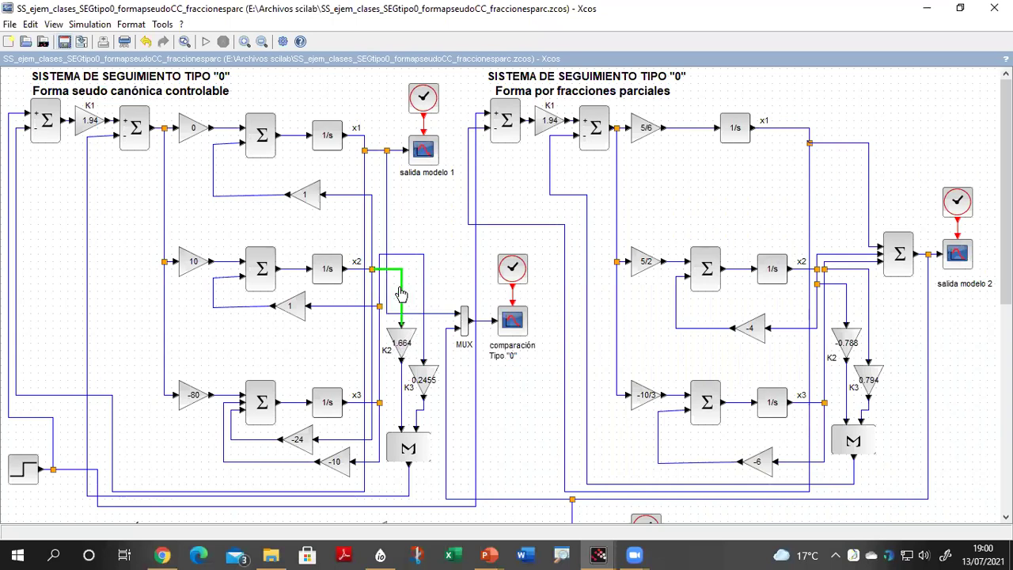
mouse_move(401, 290)
click(379, 387)
key(Delete)
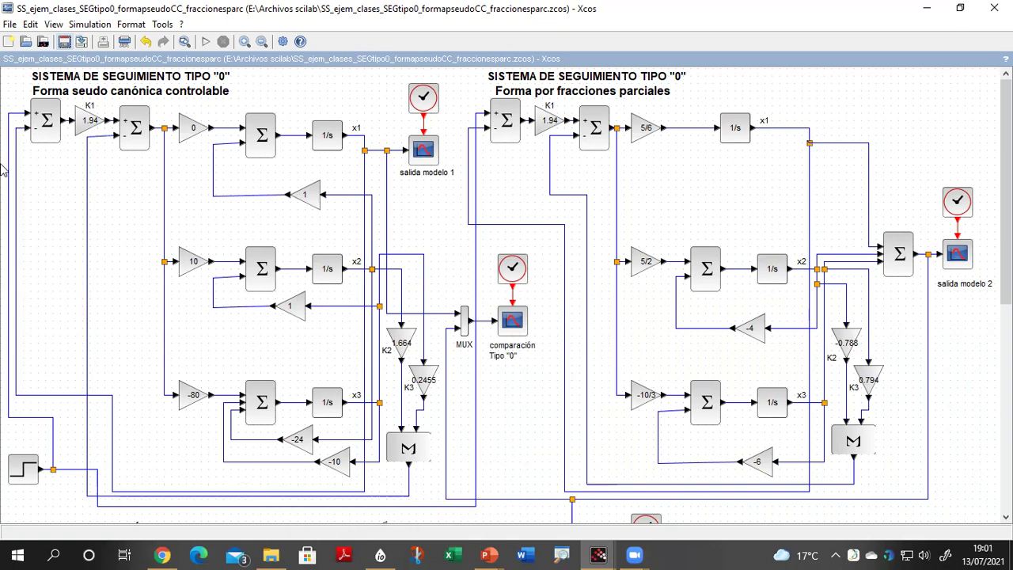
mouse_move(36, 134)
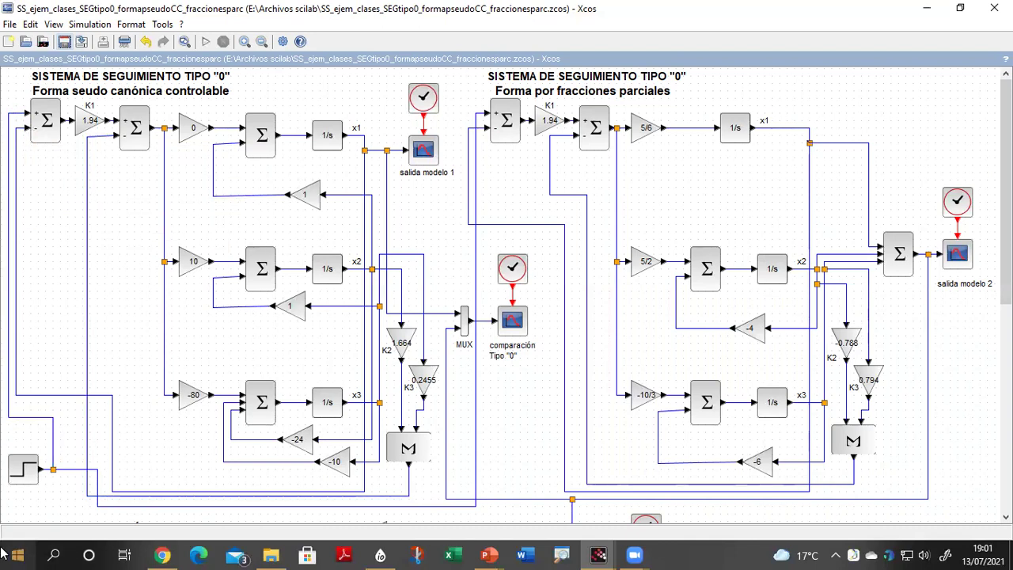
Switch to the PowerPoint editing window and browse to slide 13, the Seguimiento Tipo "0" example.
click(489, 553)
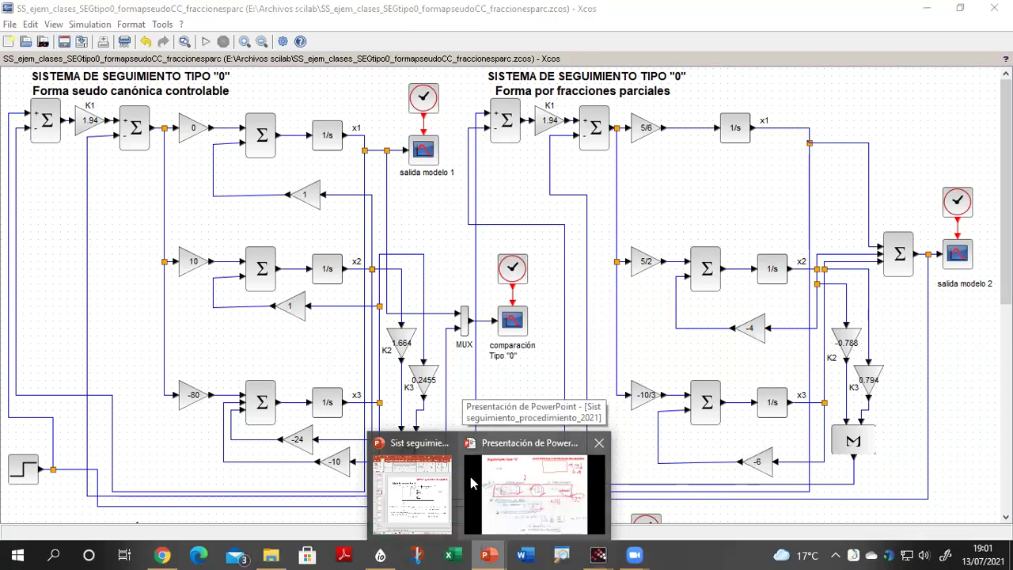
click(414, 448)
scroll(840, 302, down, 2)
scroll(844, 305, down, 5)
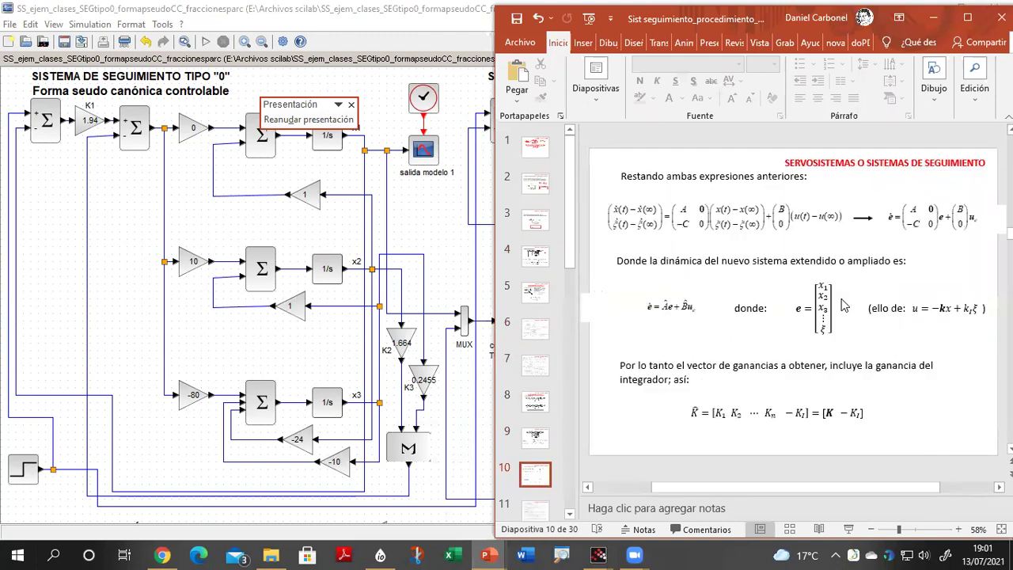
scroll(793, 307, up, 2)
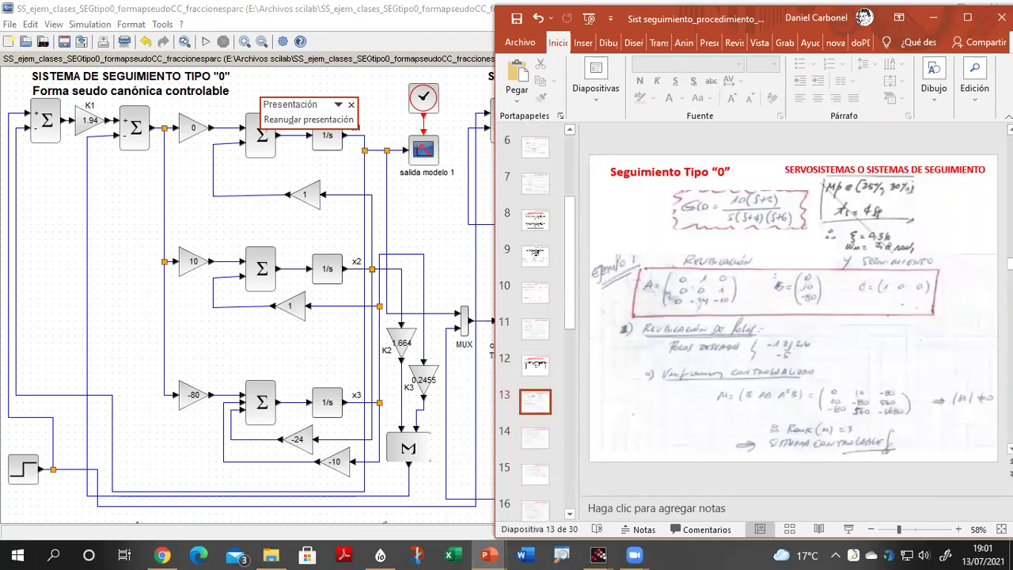
Look through slides 14 and 15 on the gain vector and the Type "0" tracking system, and return to the Xcos diagram.
scroll(793, 307, down, 2)
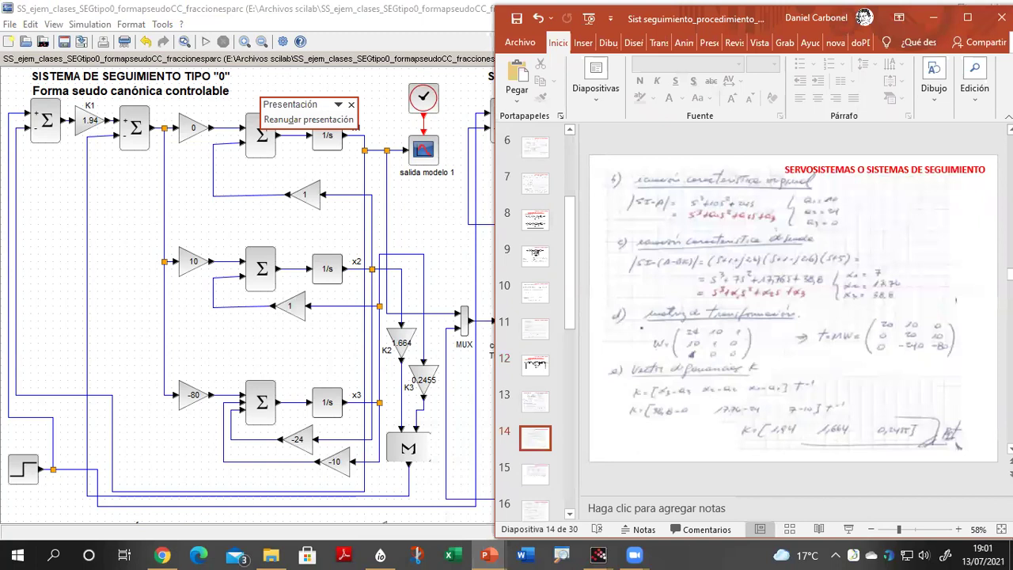
scroll(793, 307, down, 1)
scroll(793, 307, down, 1)
scroll(793, 307, up, 1)
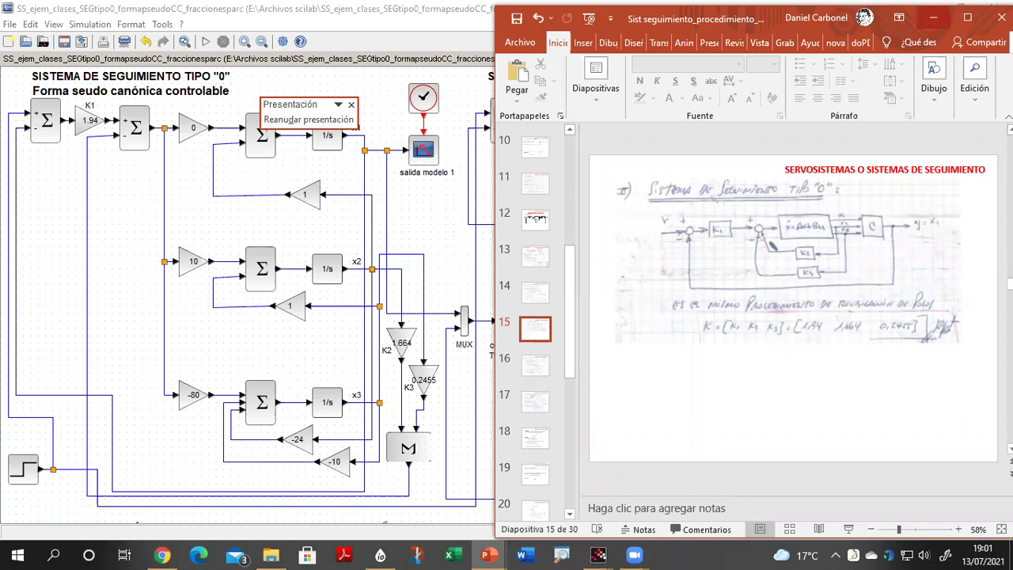
click(936, 15)
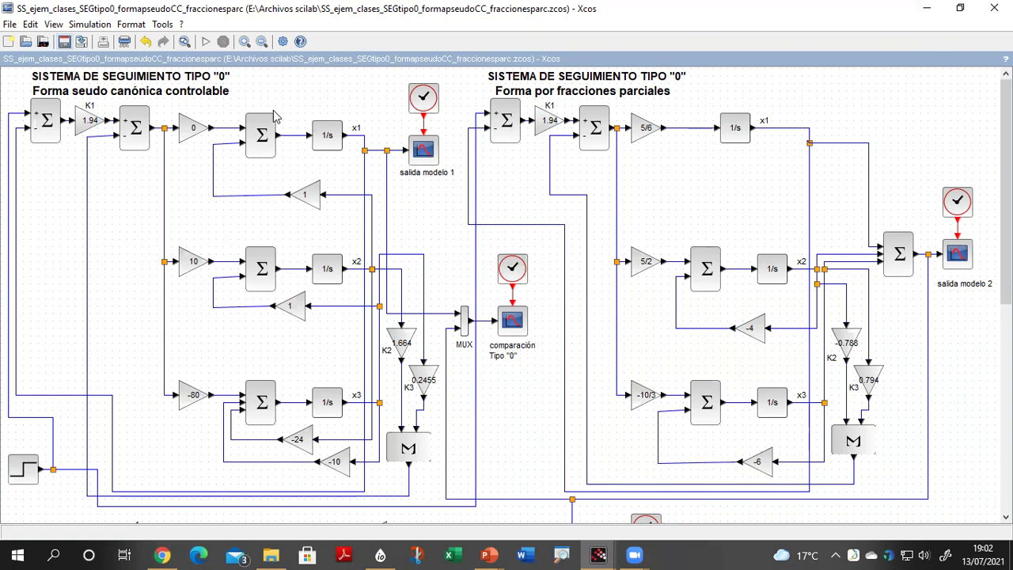
Run the Type "0" tracking simulation and show the salida modelo 1 response full screen, scaled to fit its curve.
click(207, 42)
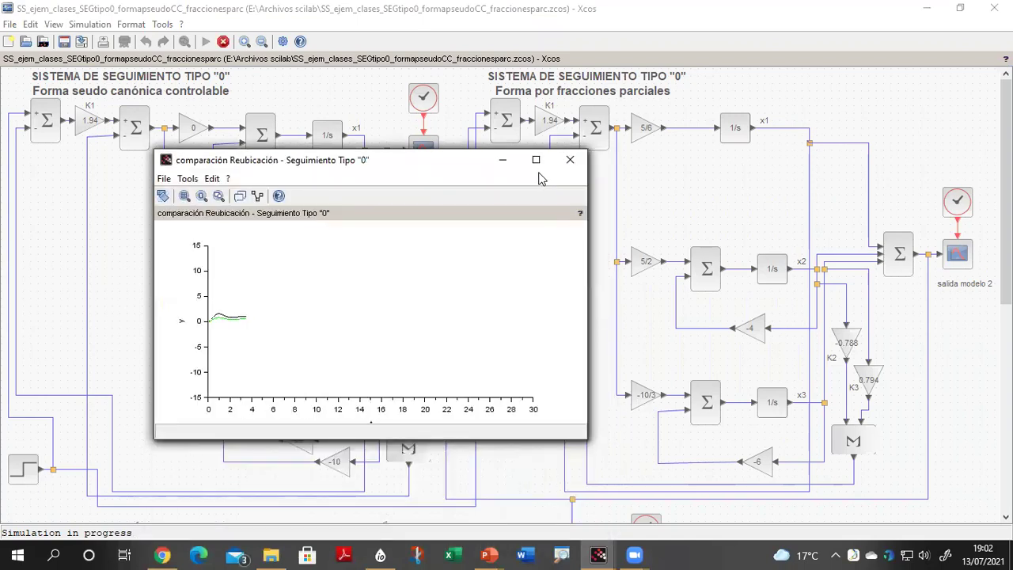
click(503, 162)
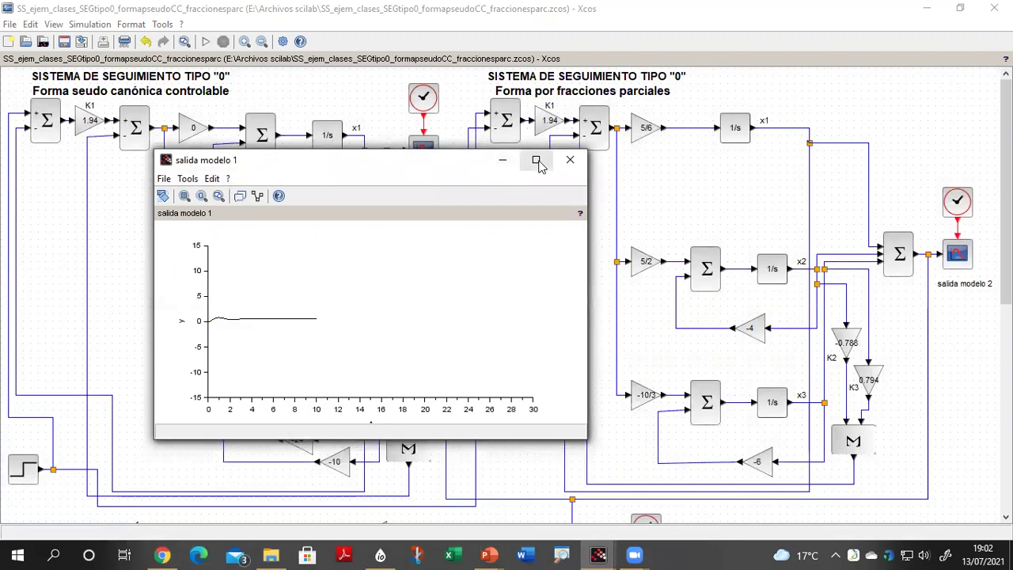
click(536, 160)
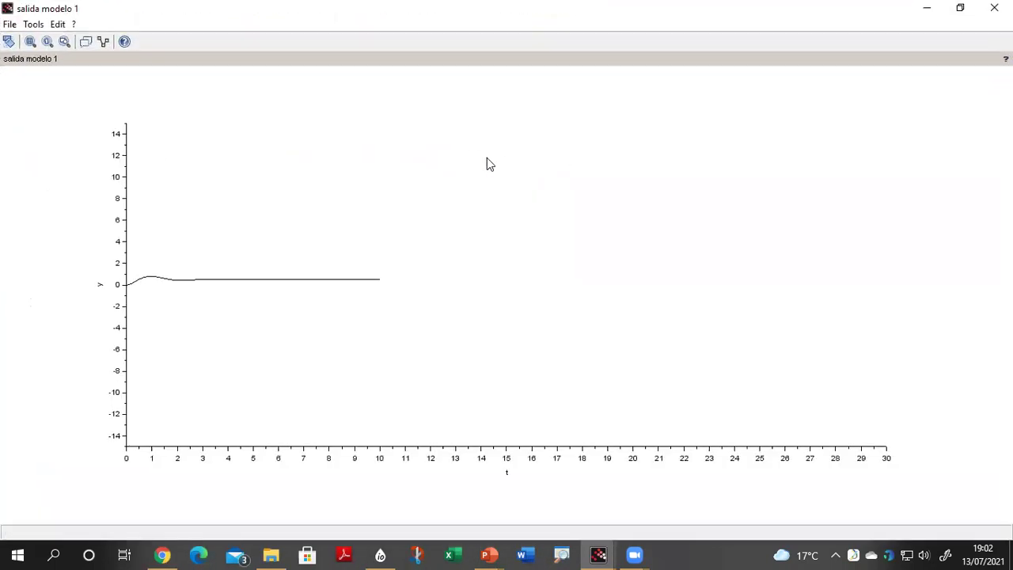
click(65, 42)
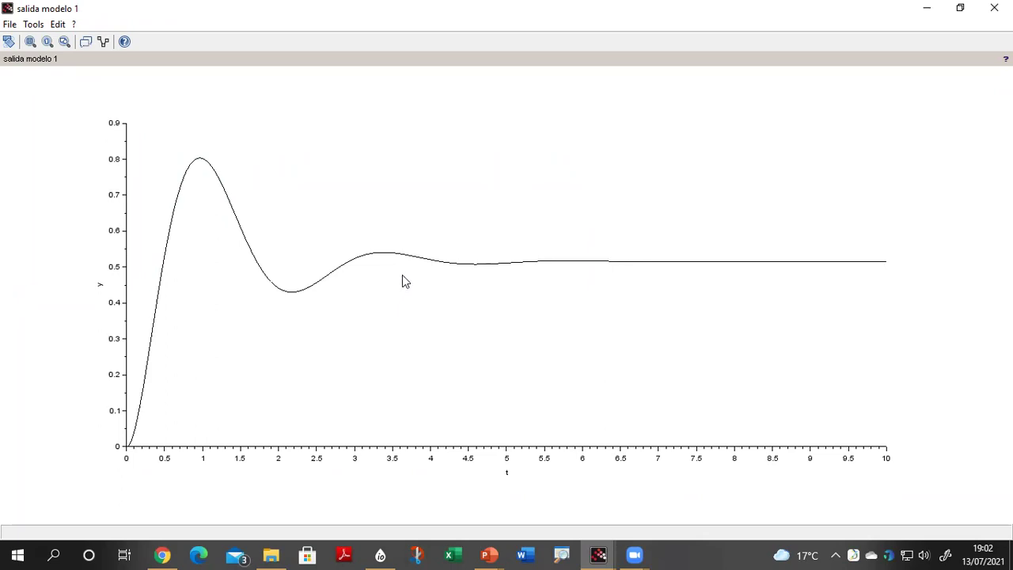
Minimize all the open response plot windows to return to the tracking diagram.
click(926, 8)
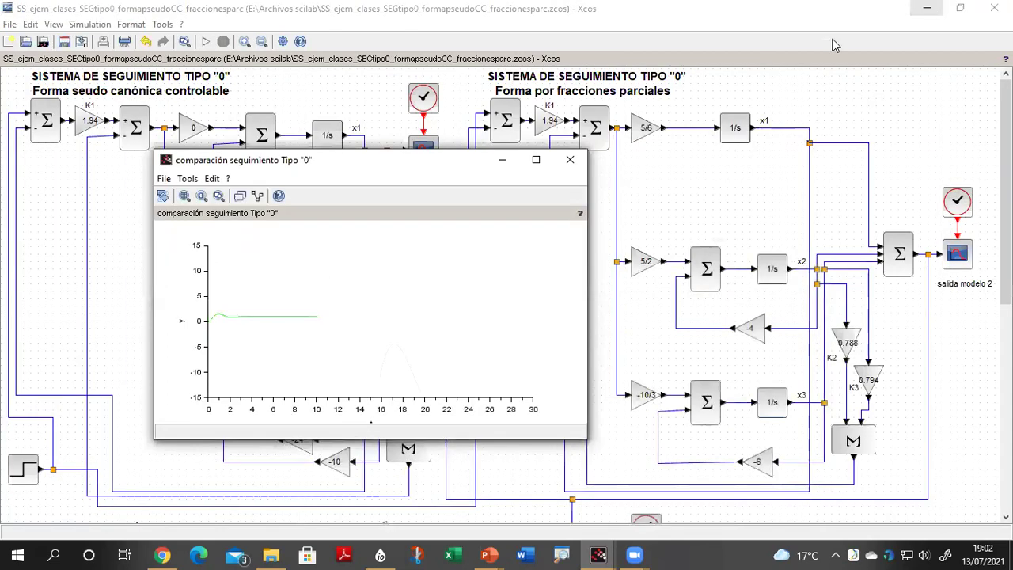
click(502, 162)
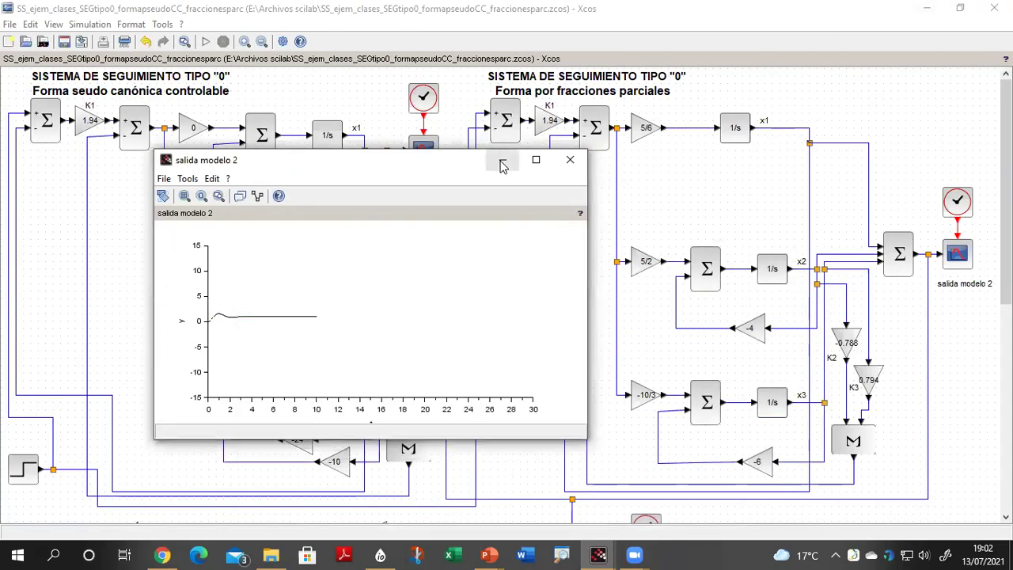
click(502, 163)
click(502, 163)
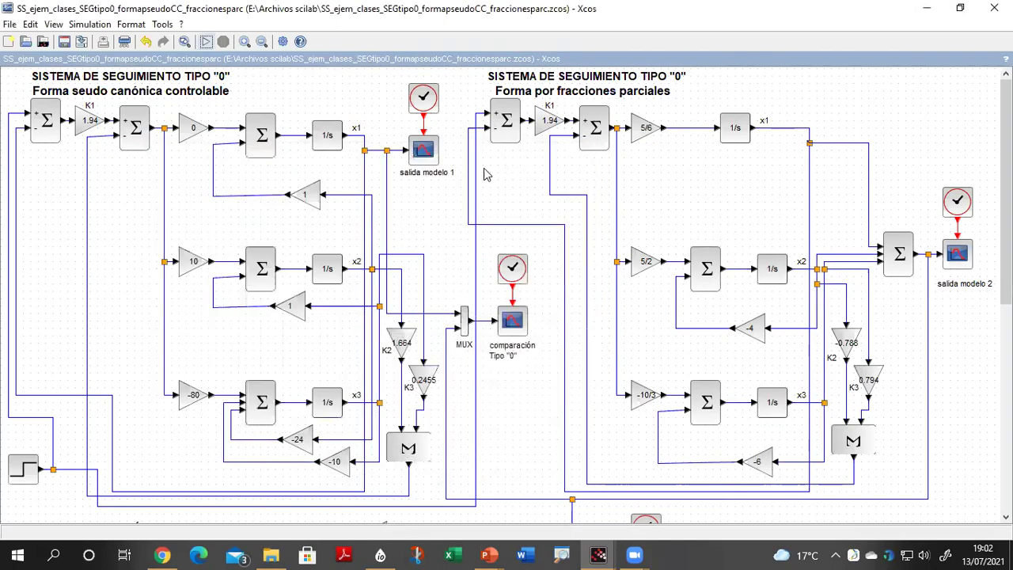
Check the parameters of the step input block and the salida modelo 1 scope in the pseudo-canonical tracking model.
double_click(18, 473)
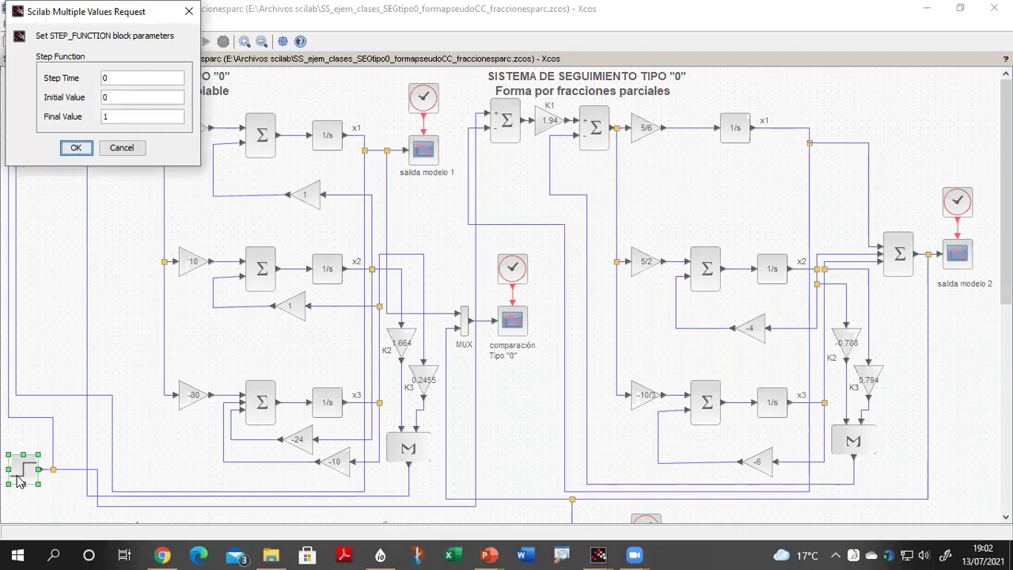
click(82, 147)
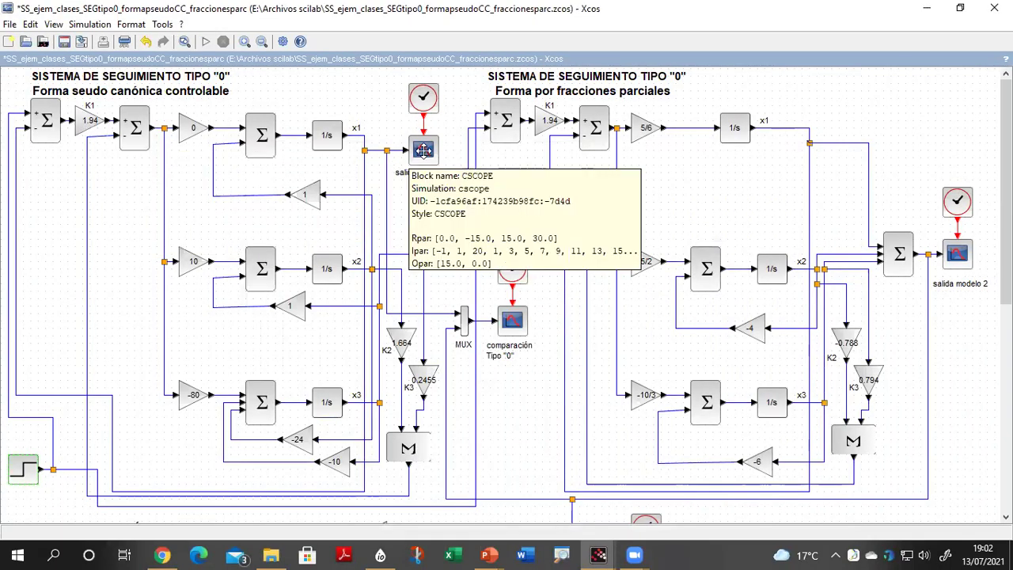
double_click(424, 151)
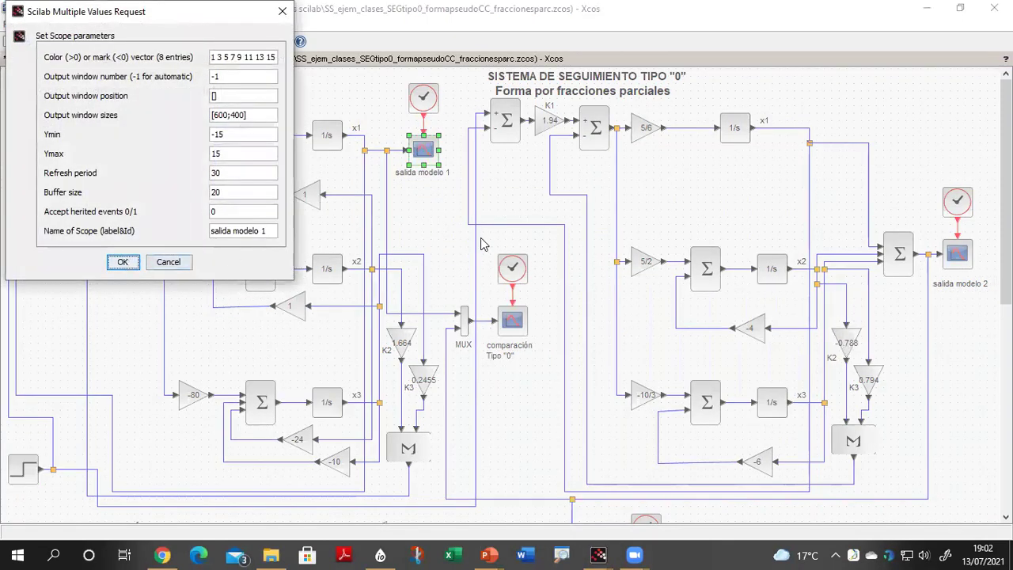
click(282, 11)
Rename the output scope of the REUBICACIÓN DE POLOS model as "salida reubicación".
scroll(758, 268, down, 2)
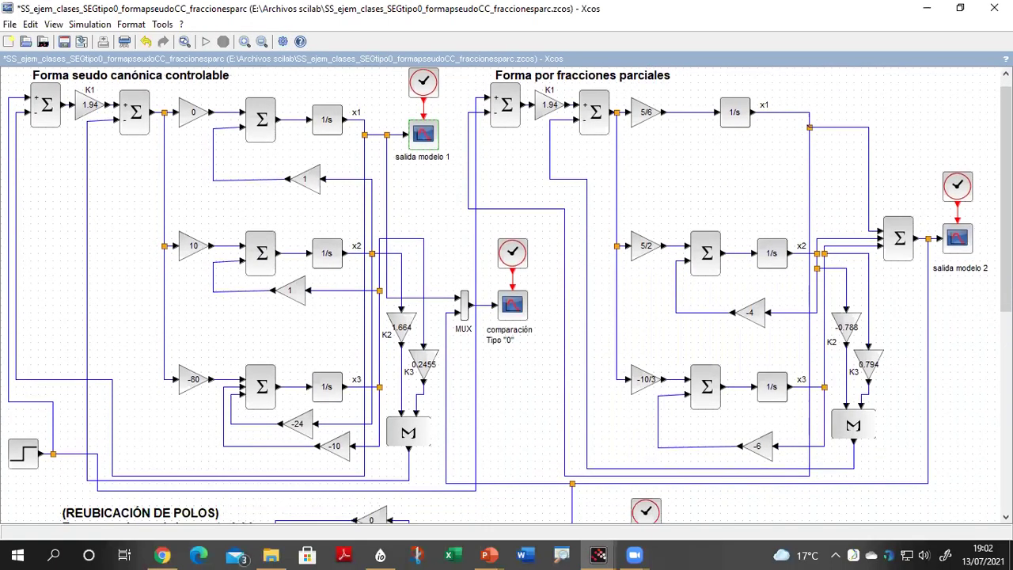
scroll(506, 295, down, 10)
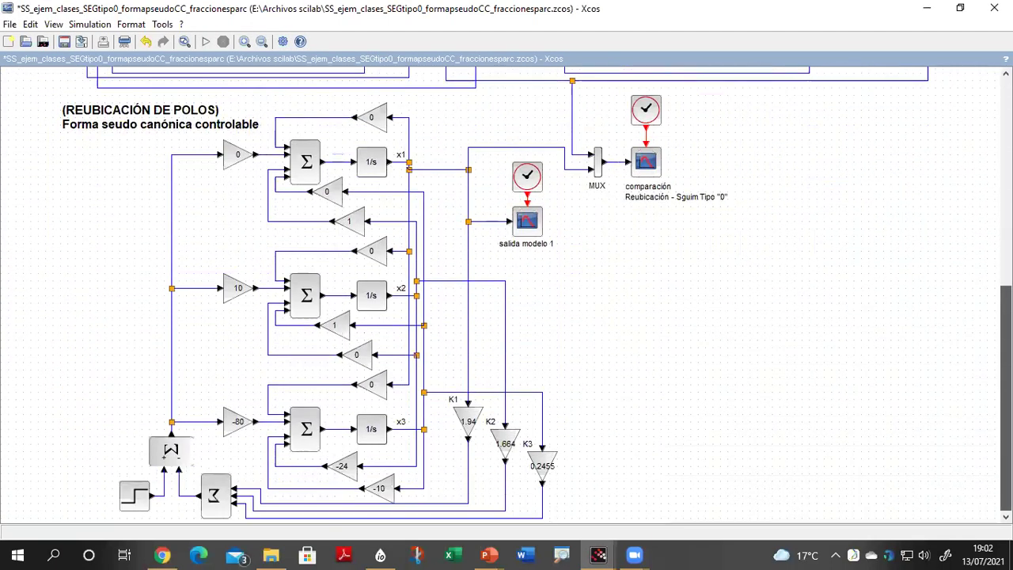
click(529, 221)
double_click(531, 220)
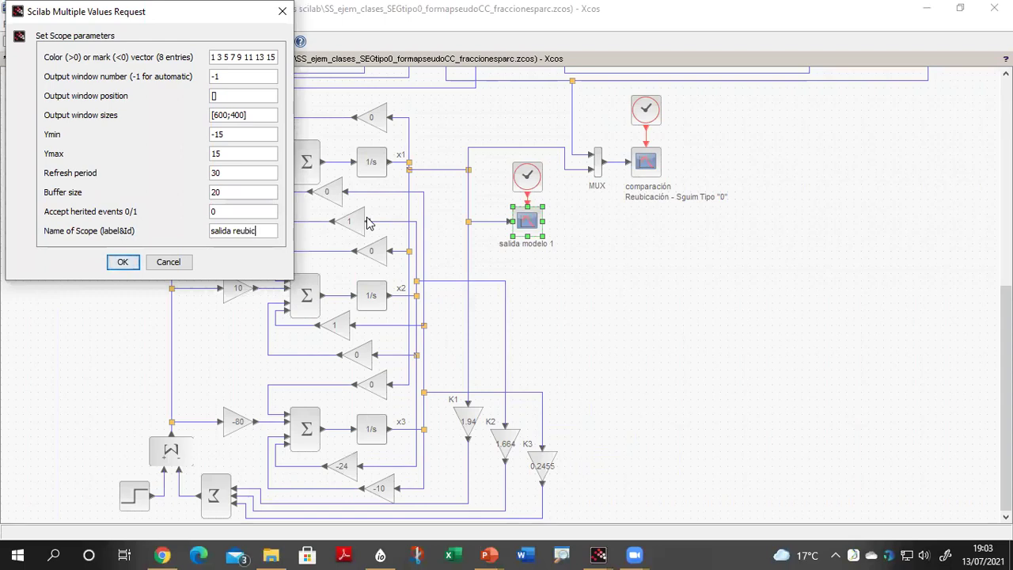
text(ón)
click(122, 257)
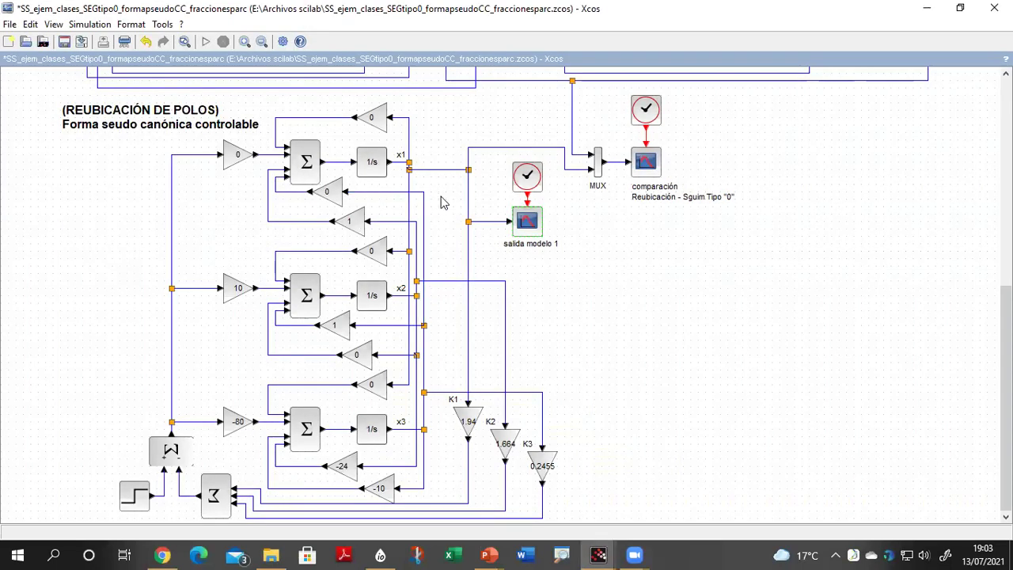
Run the tracking simulation again and close all the response plot windows.
scroll(436, 179, up, 1)
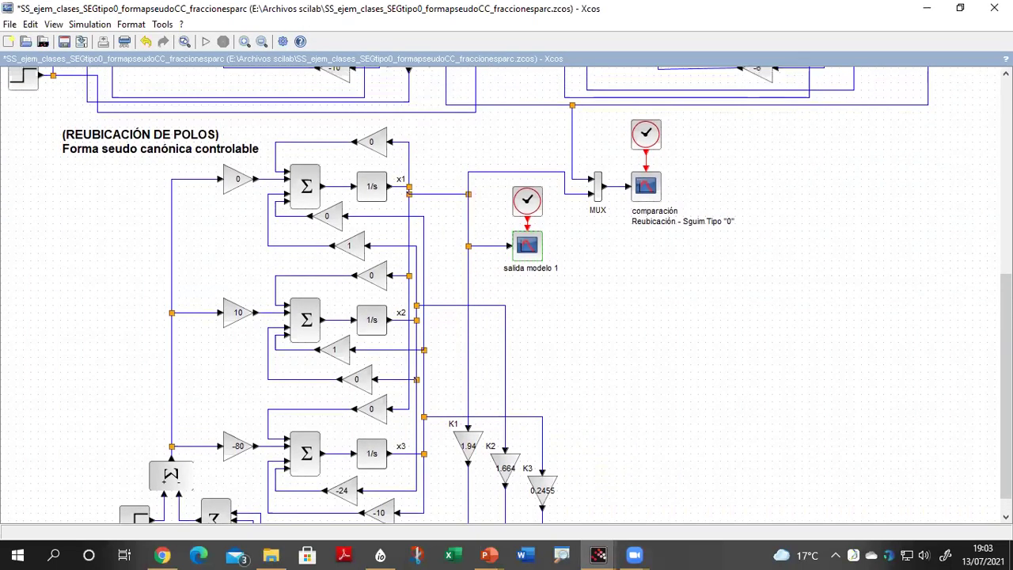
scroll(506, 295, up, 12)
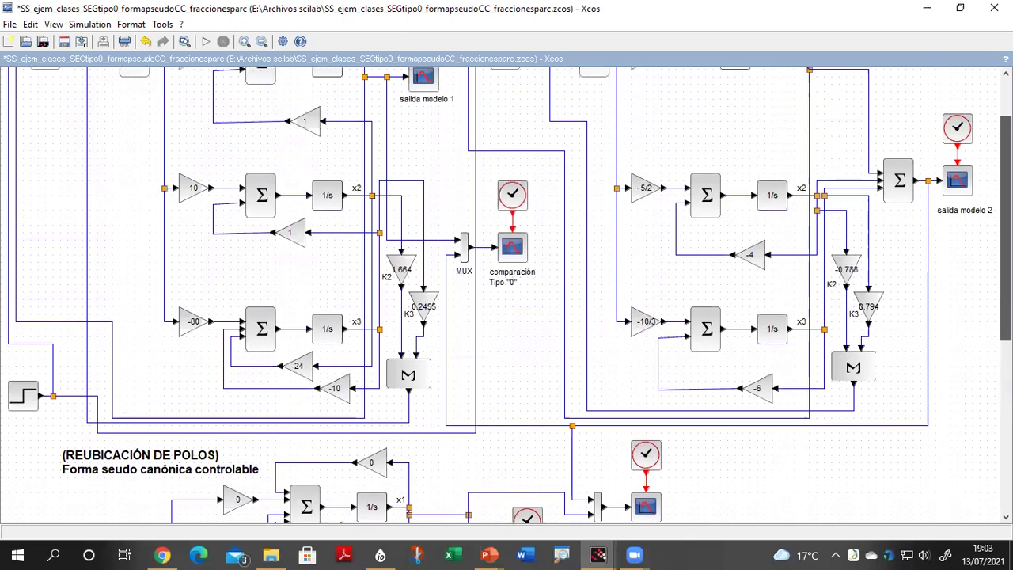
scroll(506, 294, up, 2)
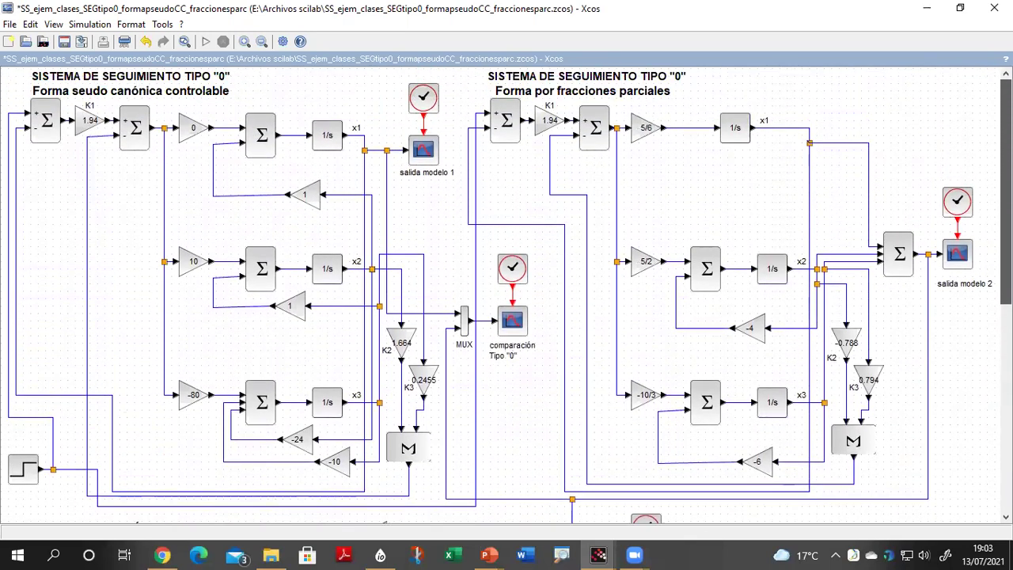
click(205, 41)
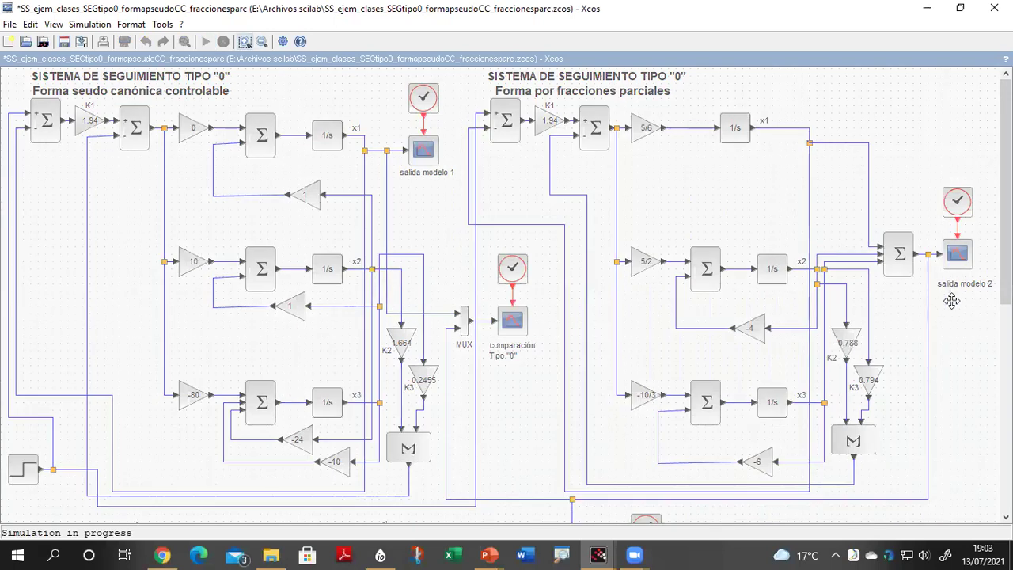
click(599, 554)
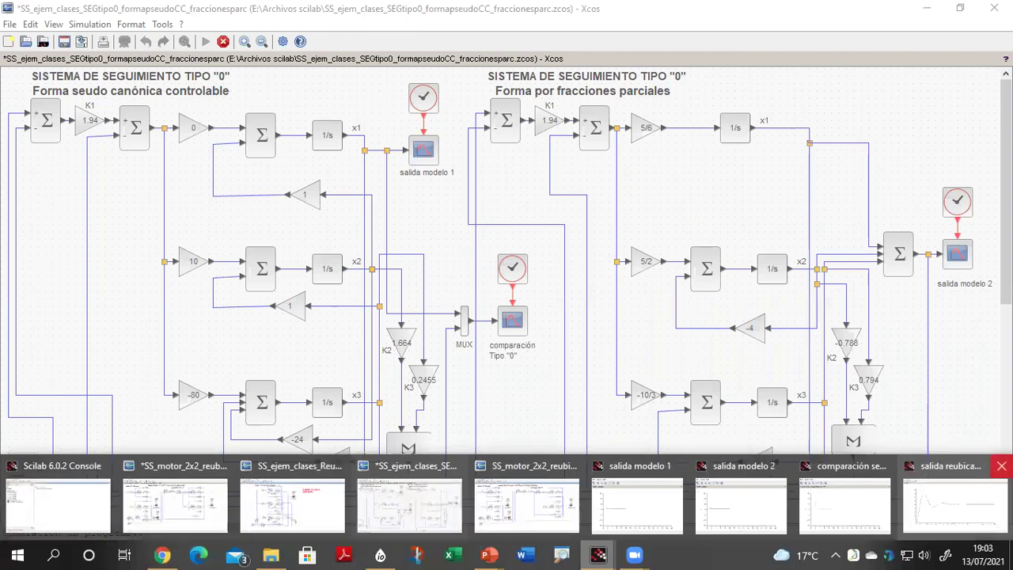
click(1001, 465)
click(1001, 457)
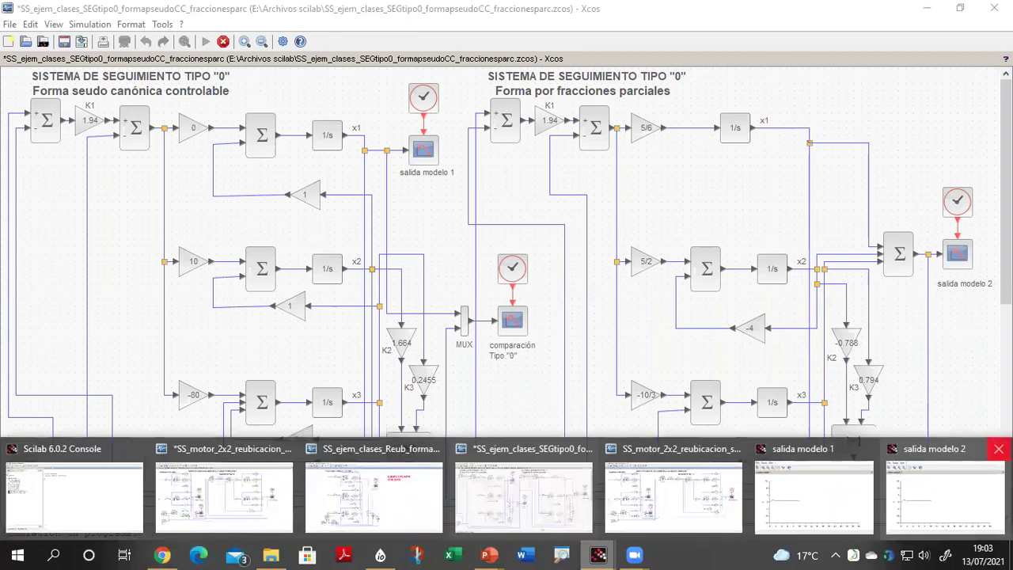
click(1001, 453)
click(1001, 442)
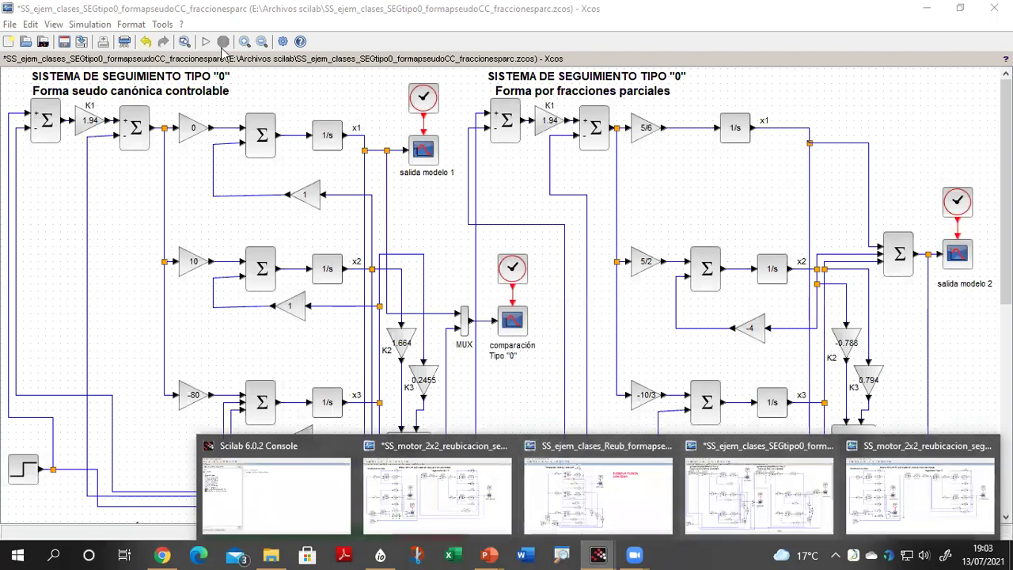
Rerun the Type "0" simulation, minimize the other plots, and show the salida modelo 1 response full screen, scaled to fit.
click(808, 510)
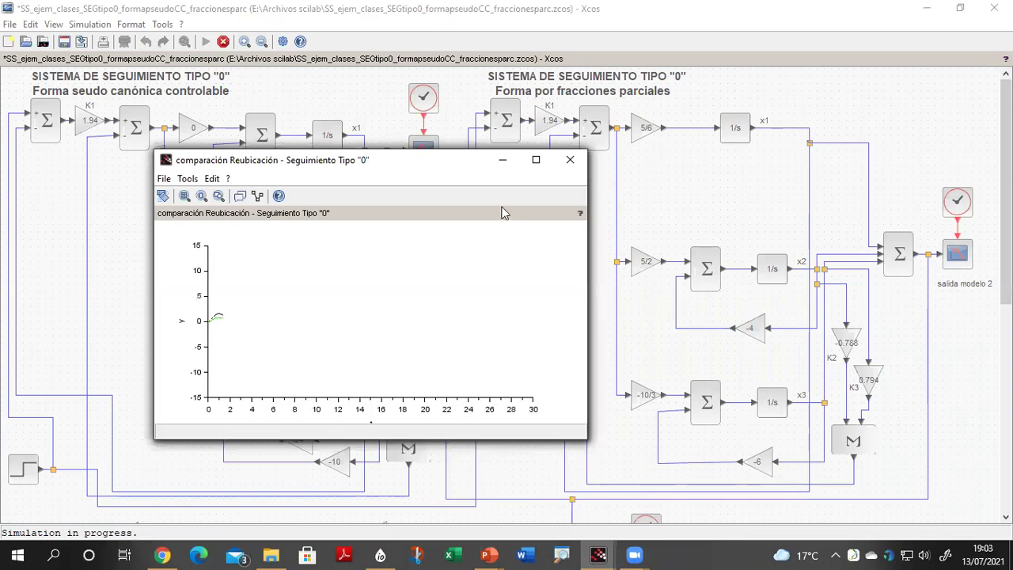
click(503, 160)
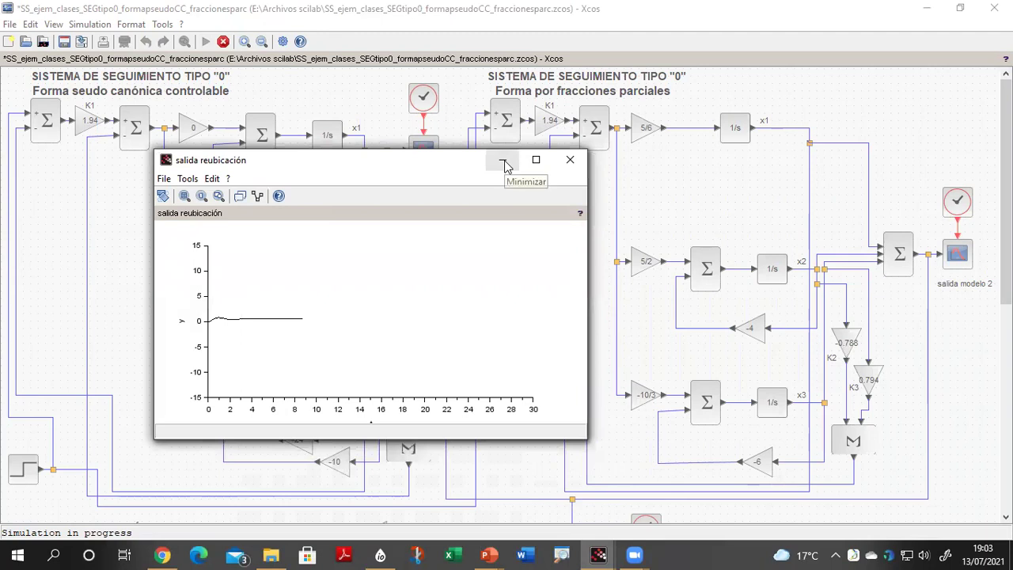
click(505, 162)
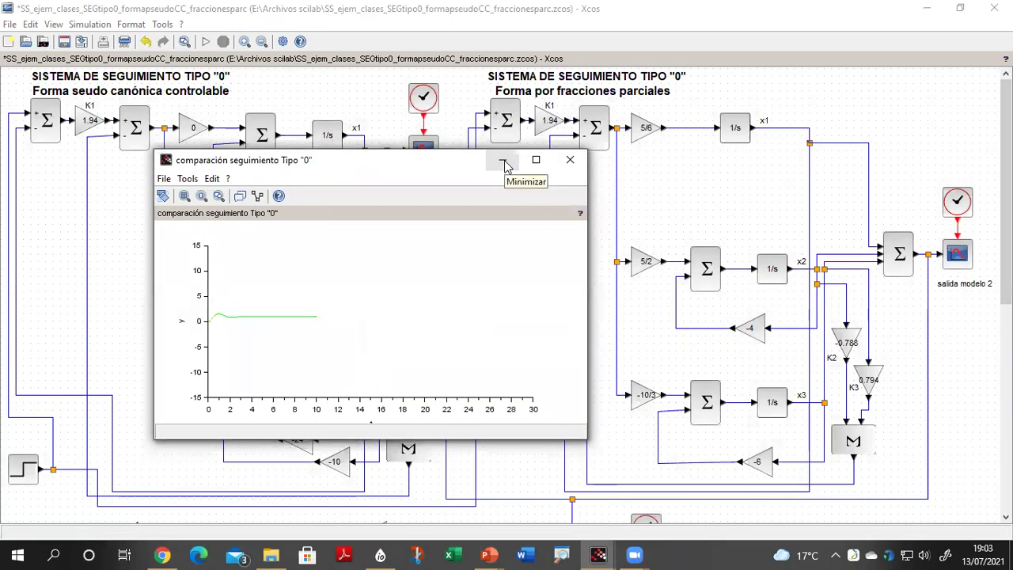
click(504, 163)
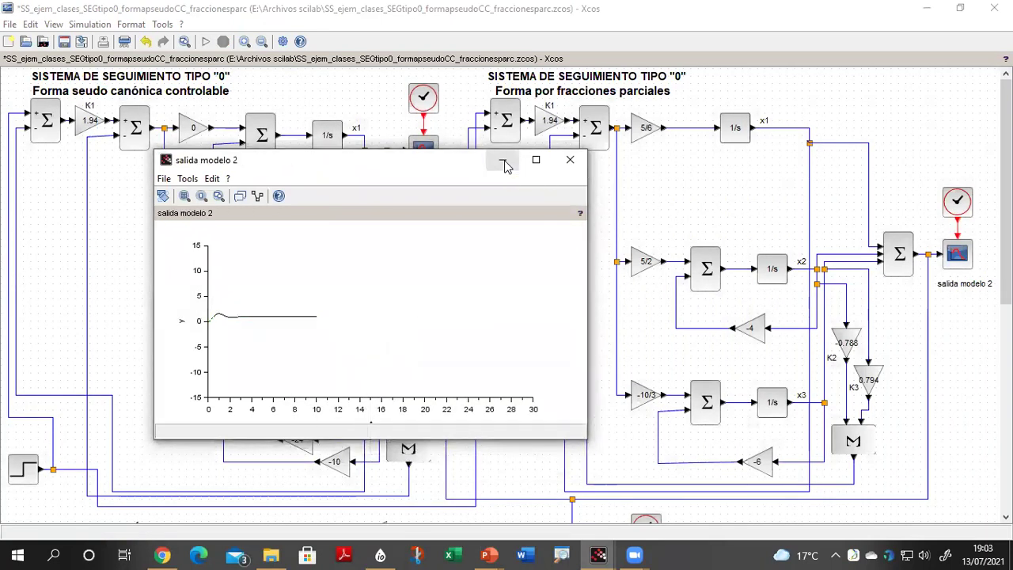
click(505, 162)
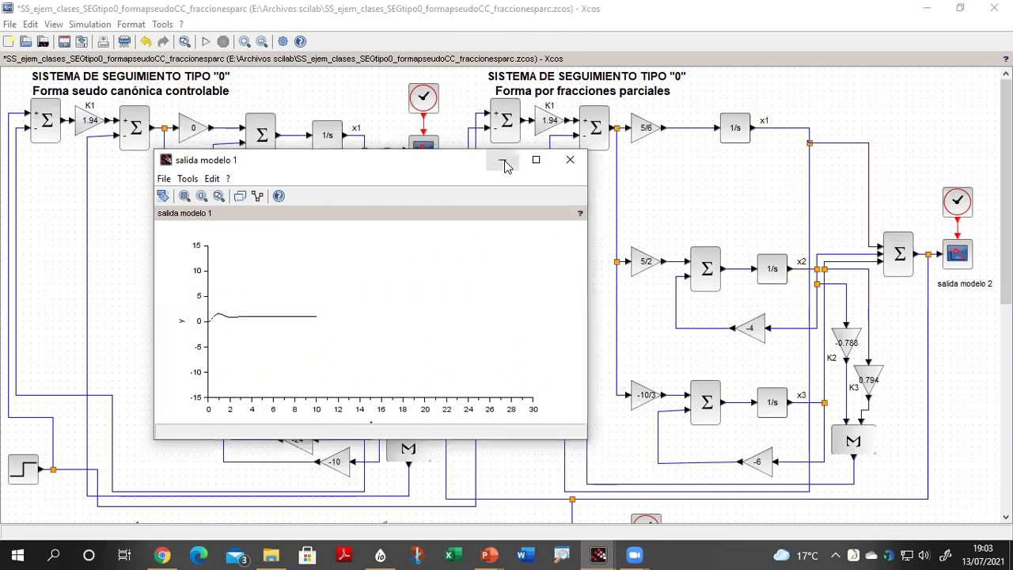
click(535, 161)
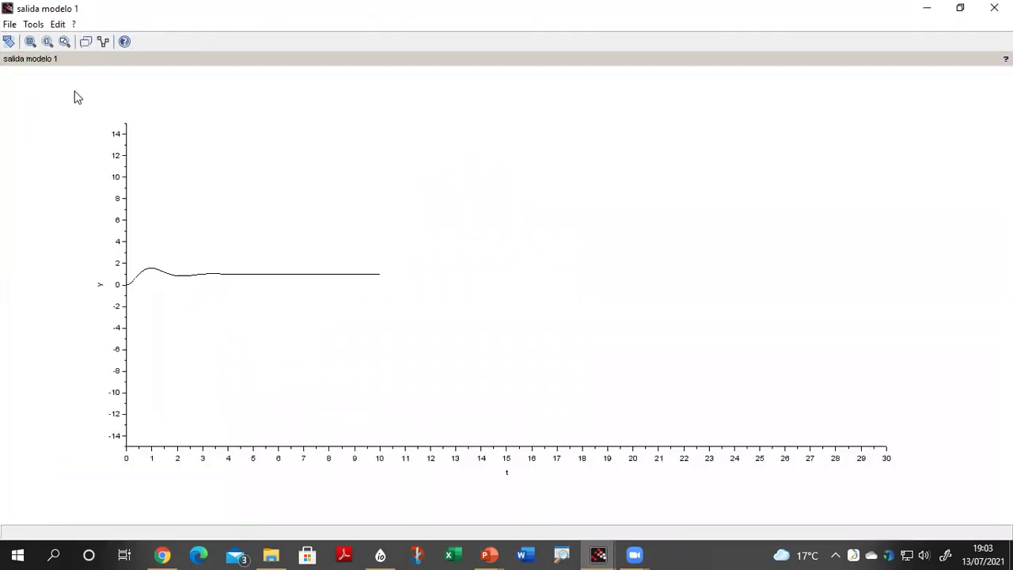
click(64, 42)
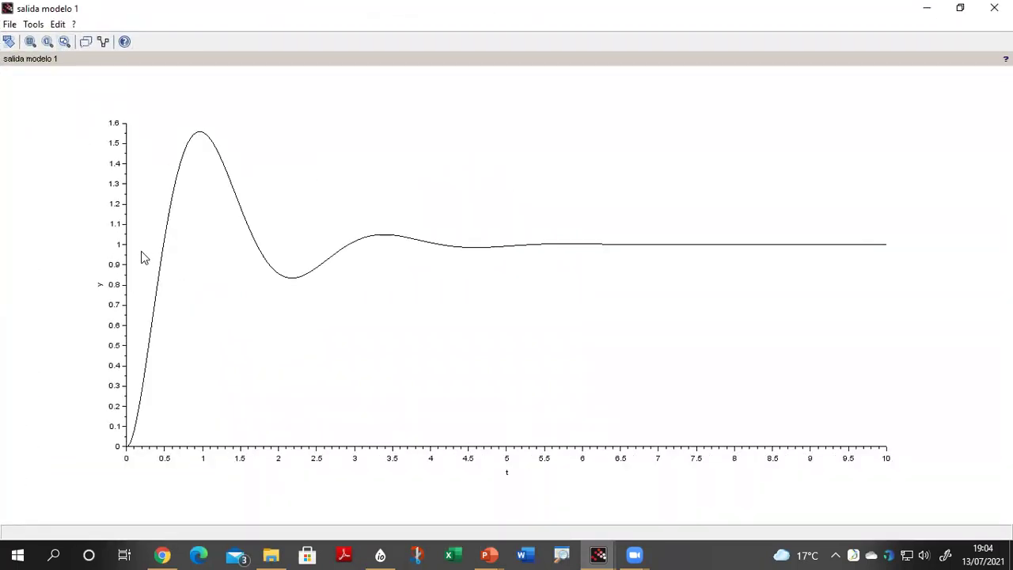
Open the salida modelo 1 figure properties and turn on the X axis grid with grid color 0.
click(58, 25)
click(99, 74)
mouse_move(598, 554)
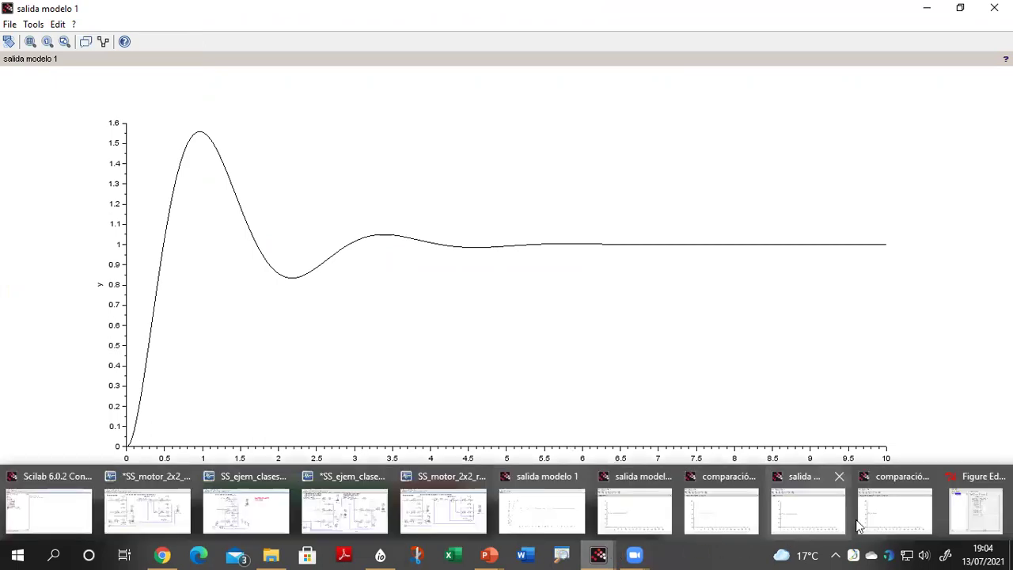
click(975, 511)
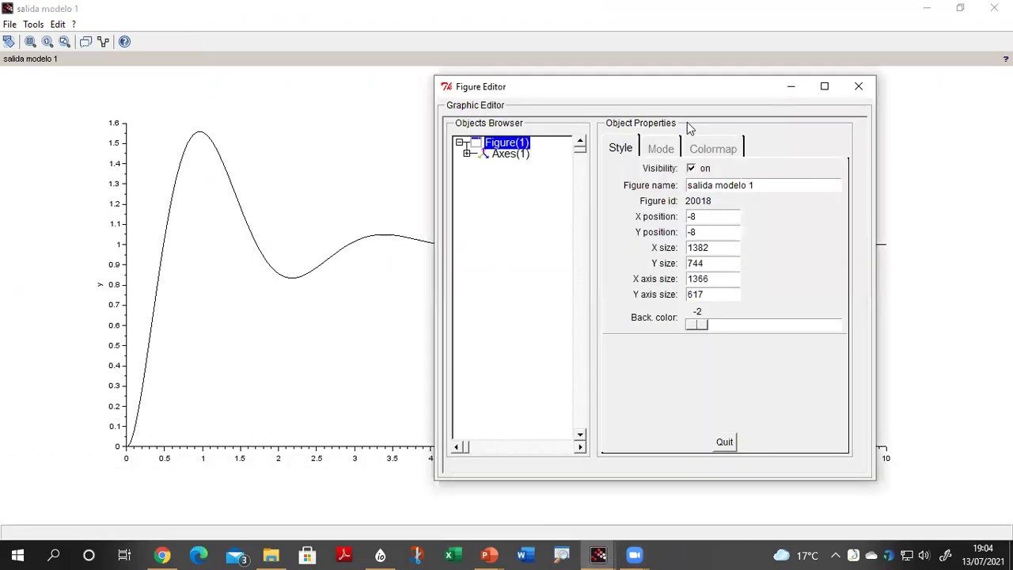
click(527, 156)
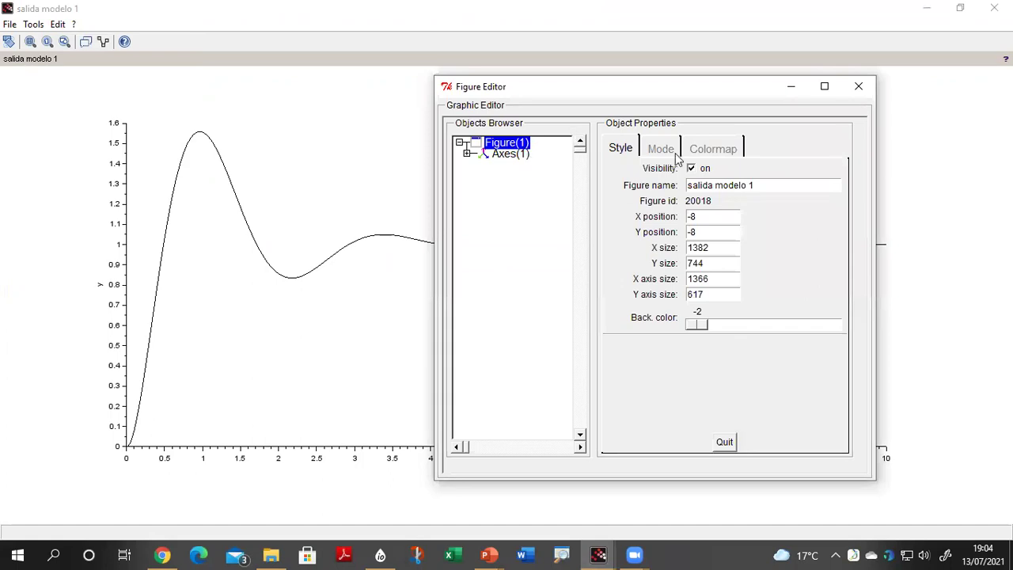
click(767, 398)
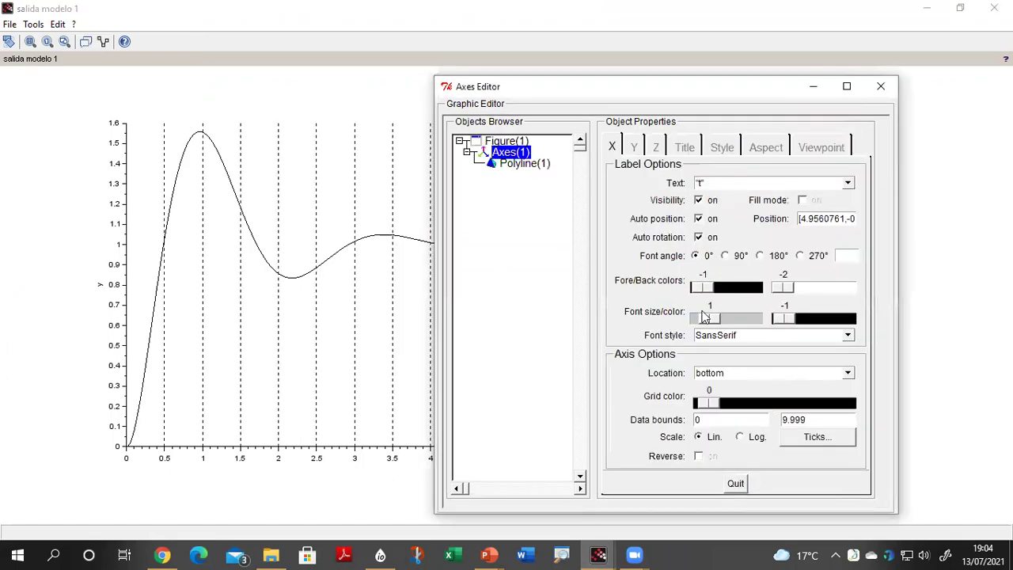
Turn on the Y axis grid of the salida modelo 1 plot with grid color 0, and minimize the editor and the plot.
click(634, 147)
click(763, 403)
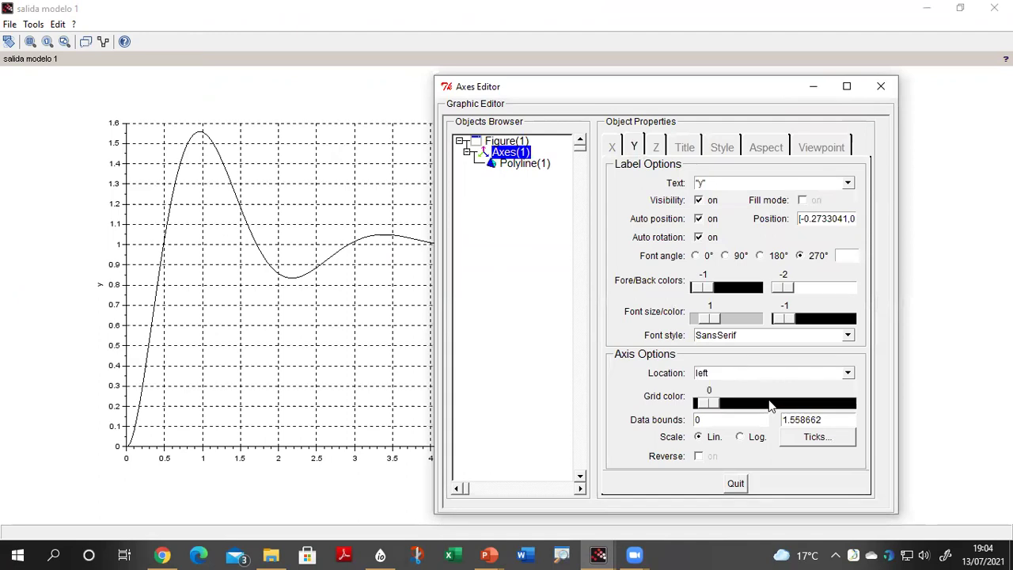
click(812, 86)
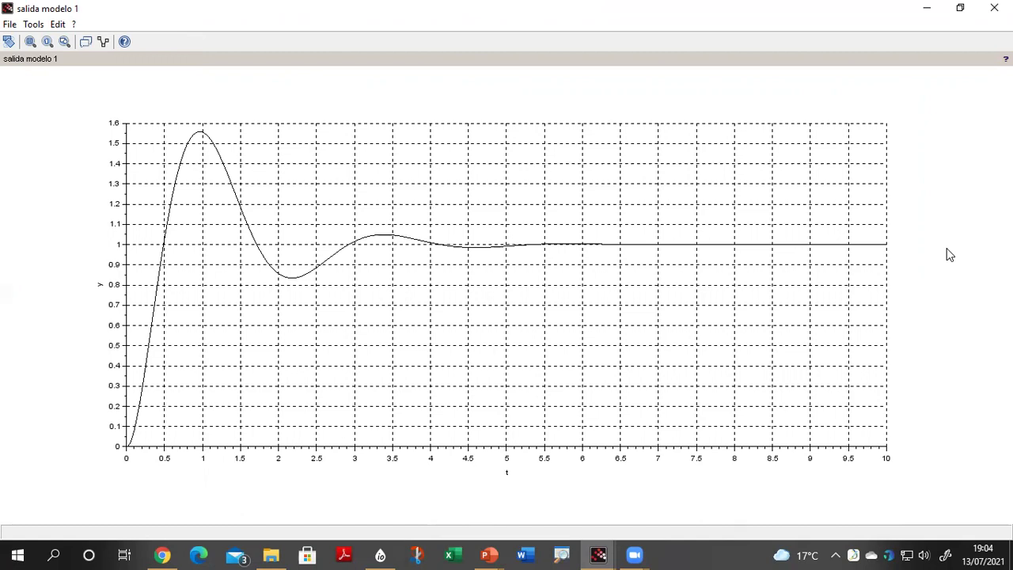
click(926, 10)
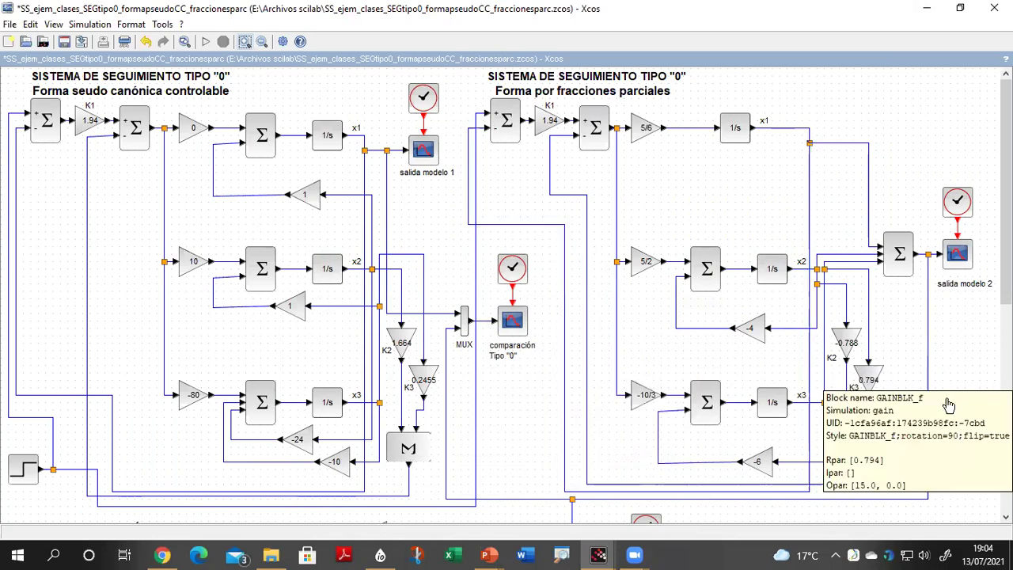
Examine the K1, K2 and K3 gain blocks in the pseudo-controllable canonical and partial-fractions Type "0" models.
scroll(507, 293, down, 1)
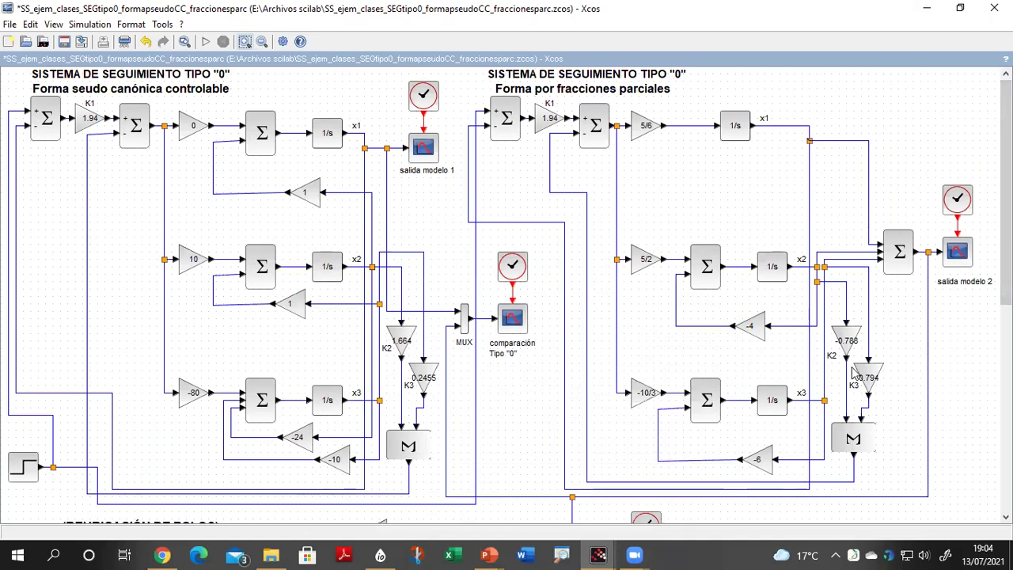
mouse_move(855, 349)
mouse_move(409, 343)
mouse_move(430, 383)
mouse_move(85, 121)
mouse_move(557, 119)
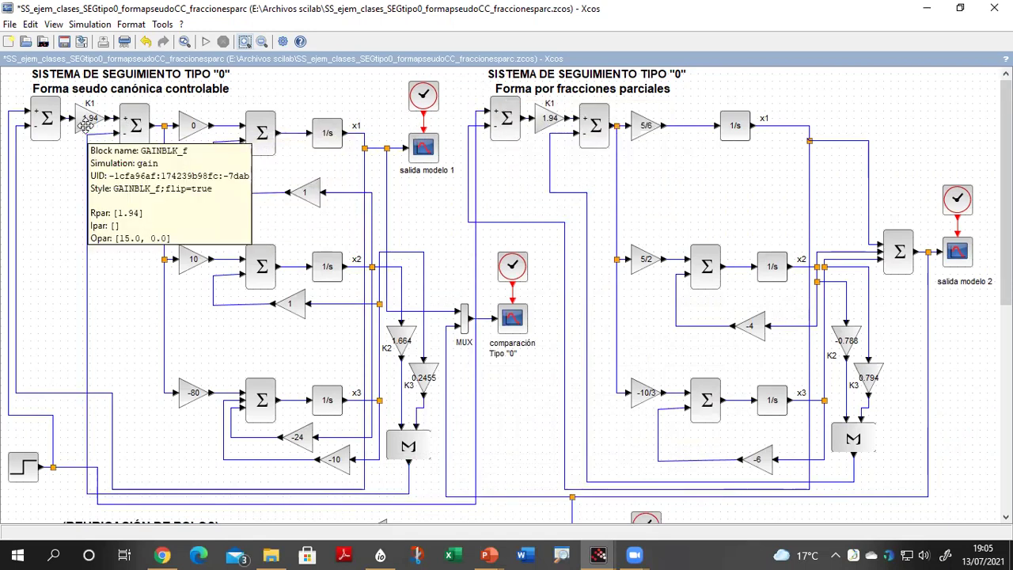
mouse_move(119, 130)
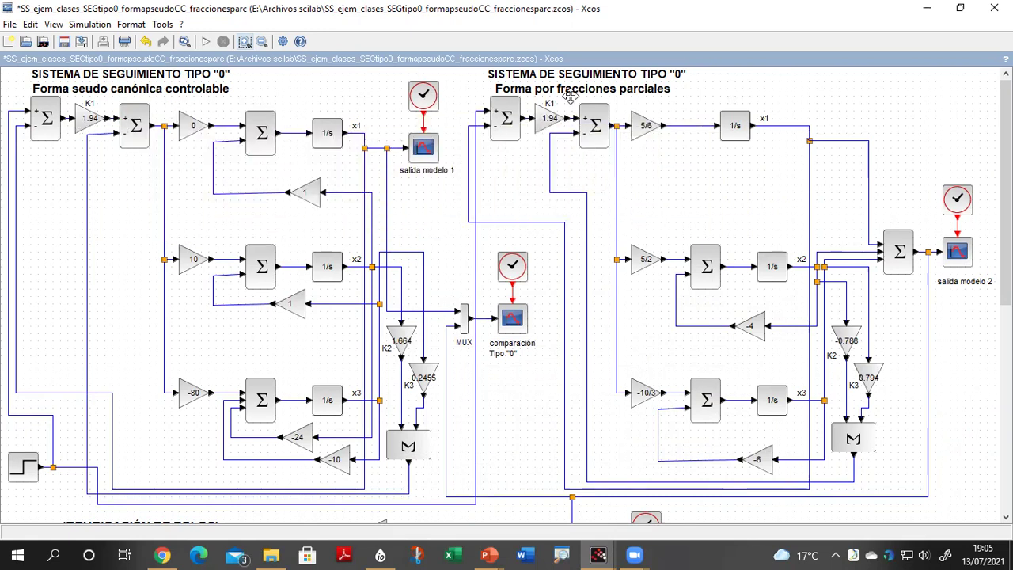
mouse_move(569, 96)
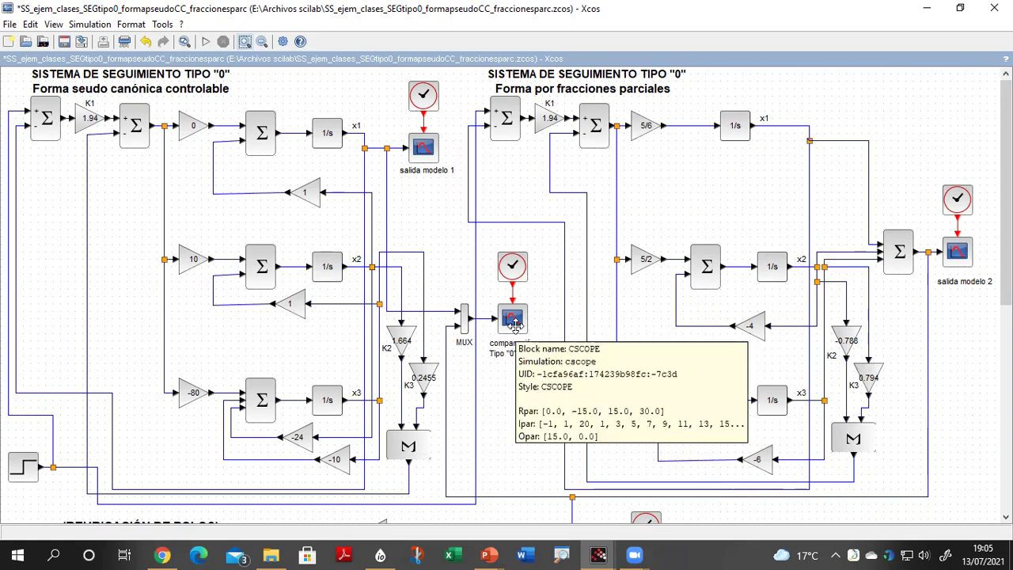
Bring up the comparación Reubicación - Seguimiento Tipo "0" plot briefly and minimize it again.
mouse_move(601, 554)
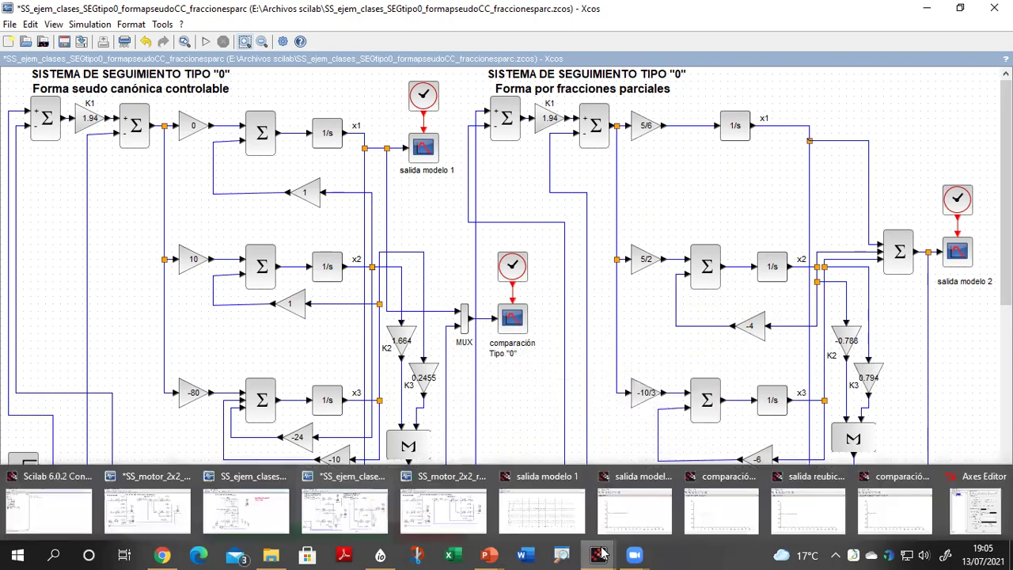
click(897, 480)
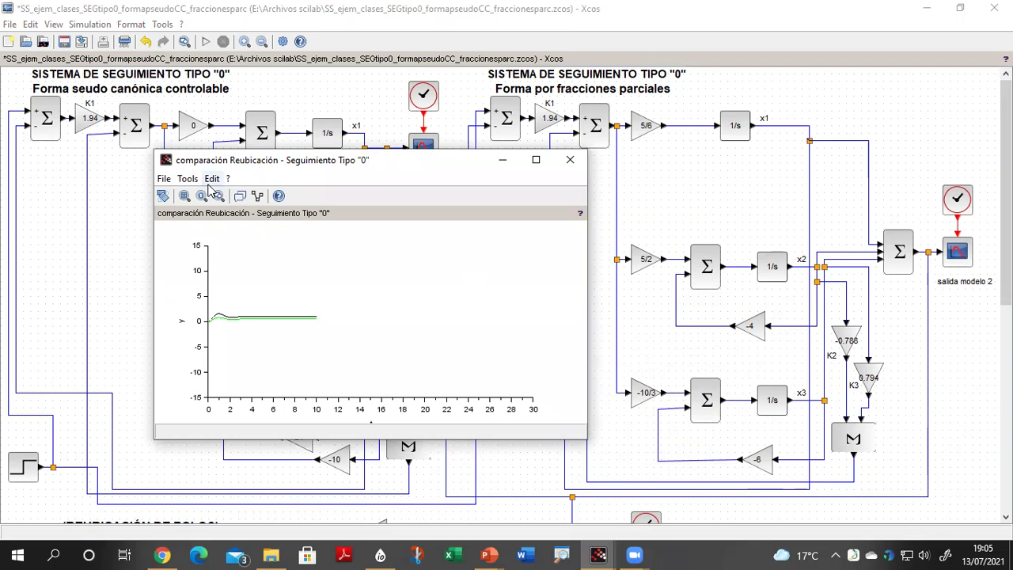
click(501, 161)
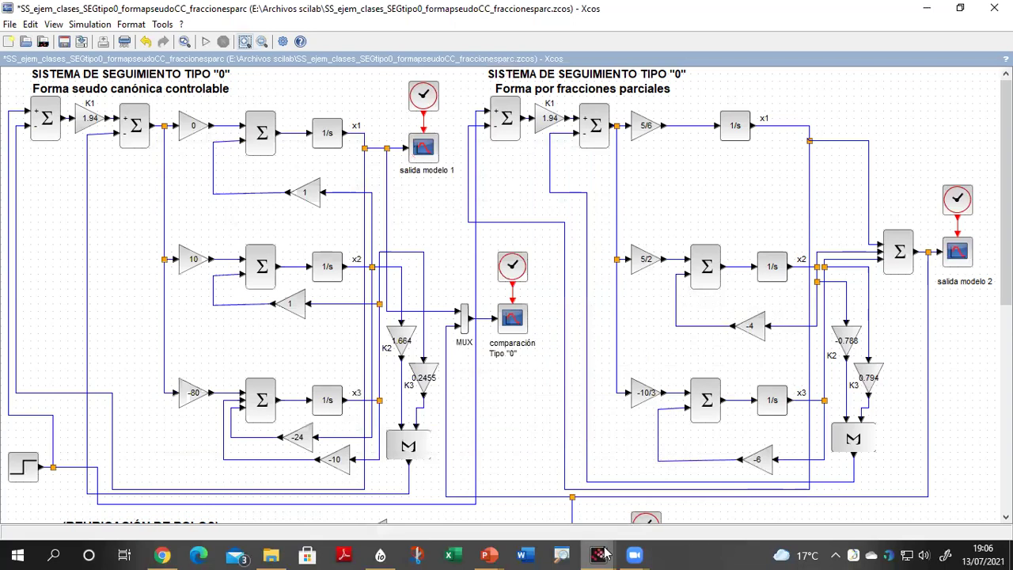
Close the salida modelo 1 plot and close the modified SS_motor_2x2_reubicacion_seguimtipo0 diagram without saving it.
click(600, 554)
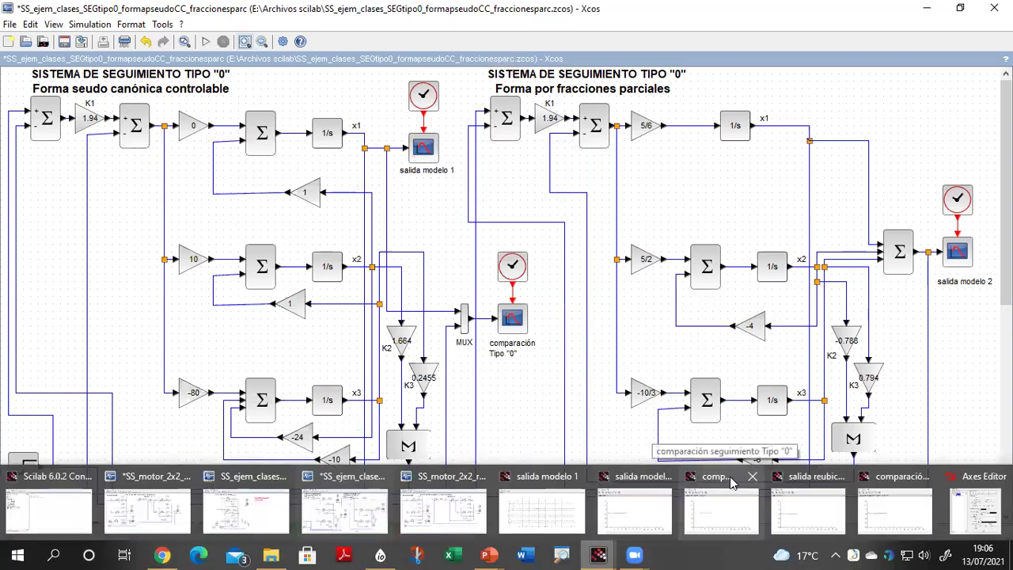
click(578, 480)
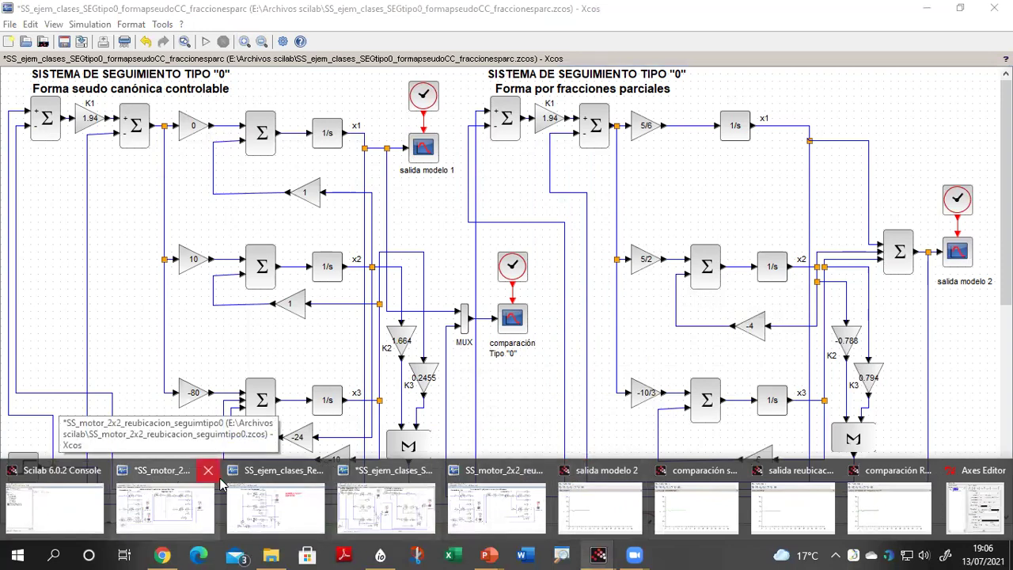
click(209, 471)
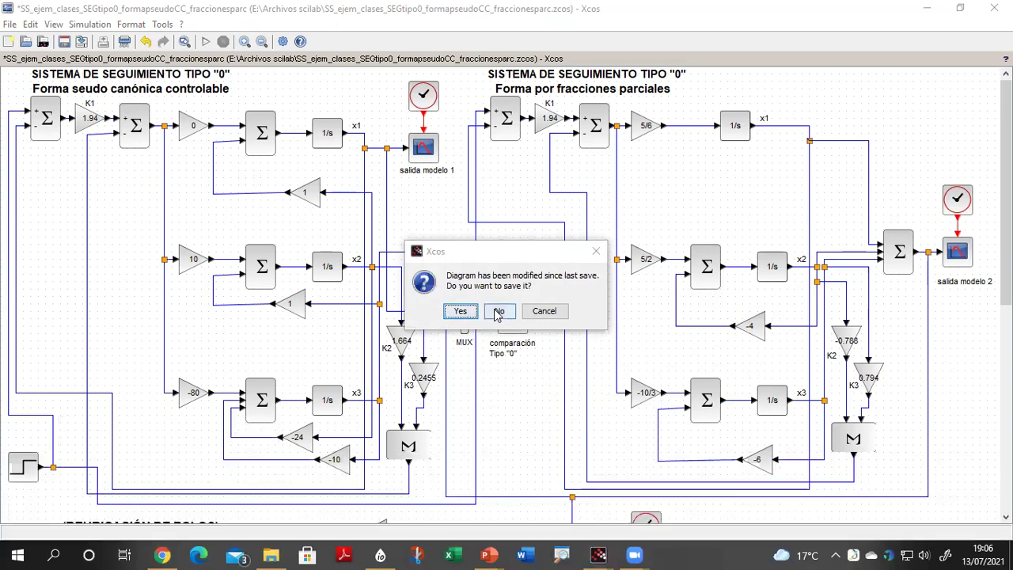
click(498, 313)
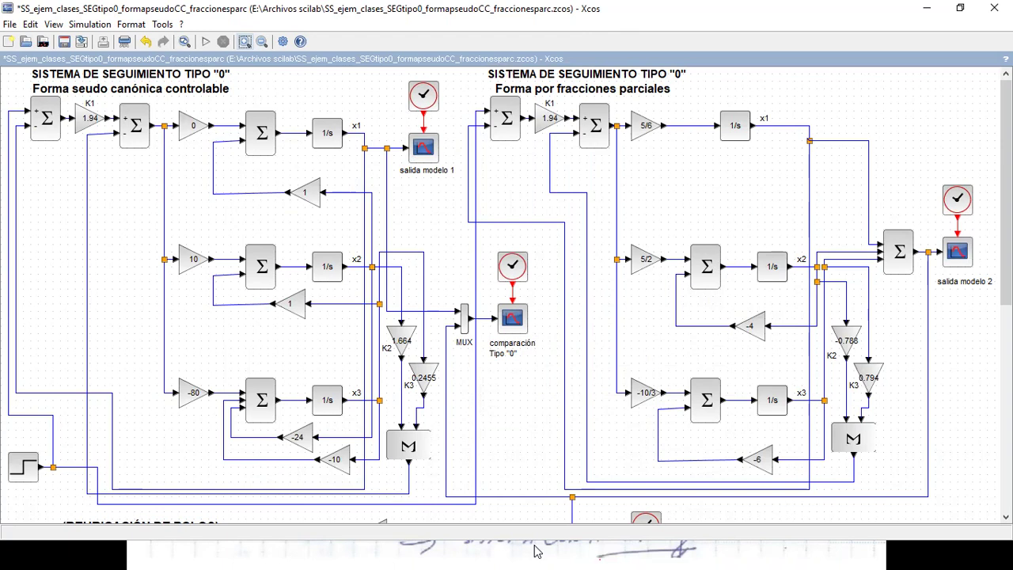
Minimize the Xcos diagram and end the PowerPoint slide show, discarding the ink annotations.
click(933, 7)
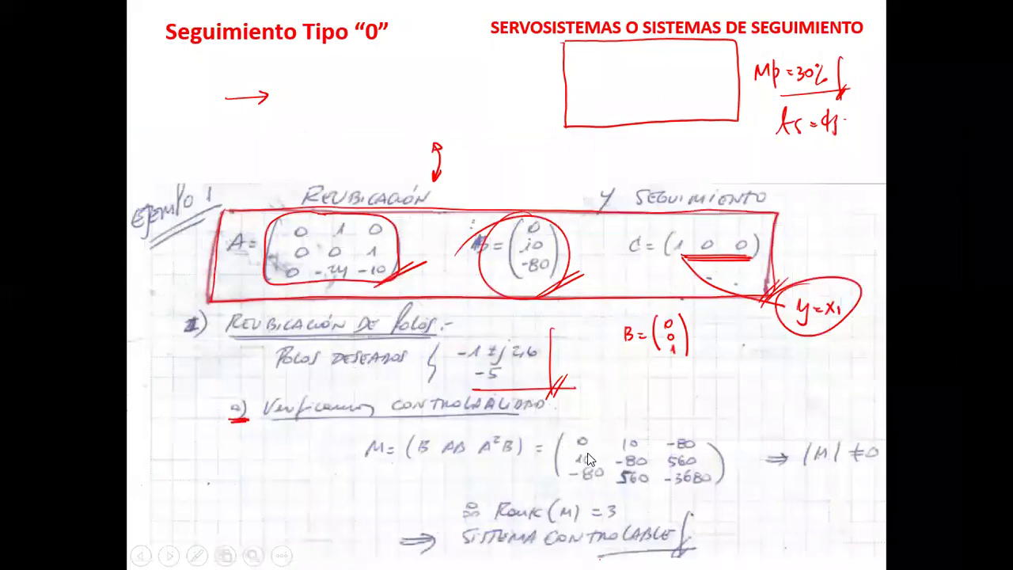
key(Escape)
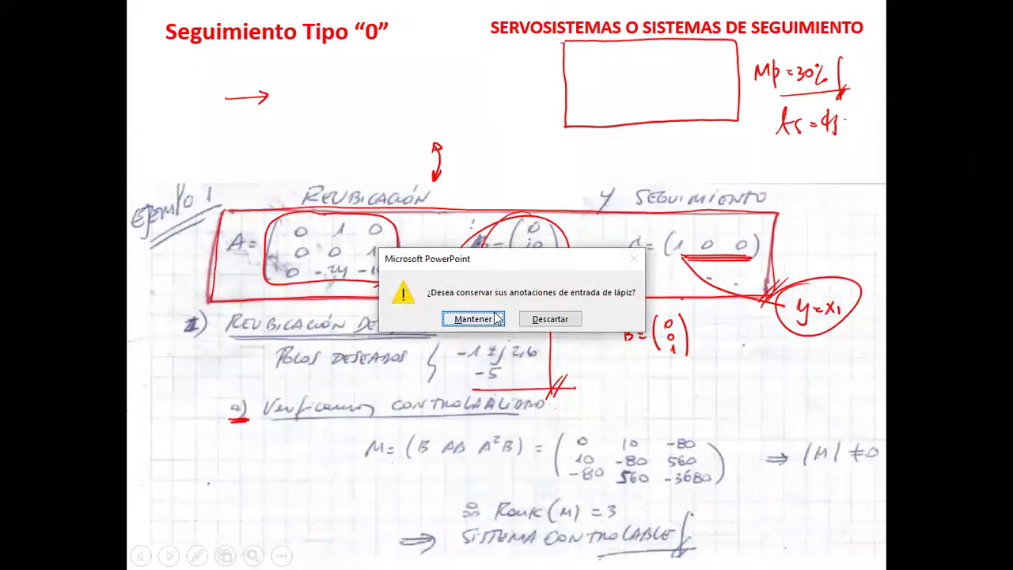
click(533, 325)
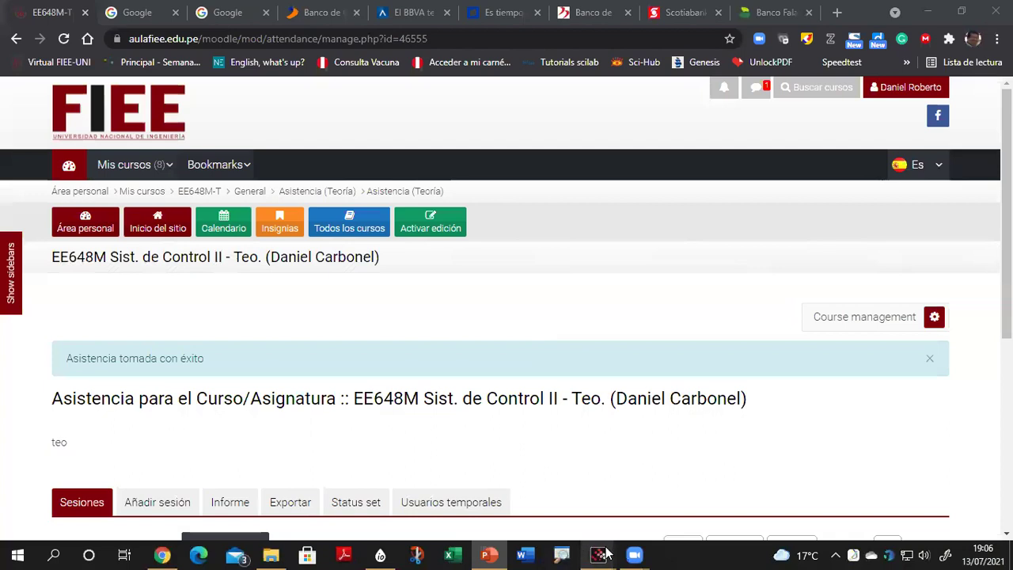
Close the salida reubicación plot and show the comparación seguimiento Tipo "0" response full screen, scaled to fit.
mouse_move(606, 554)
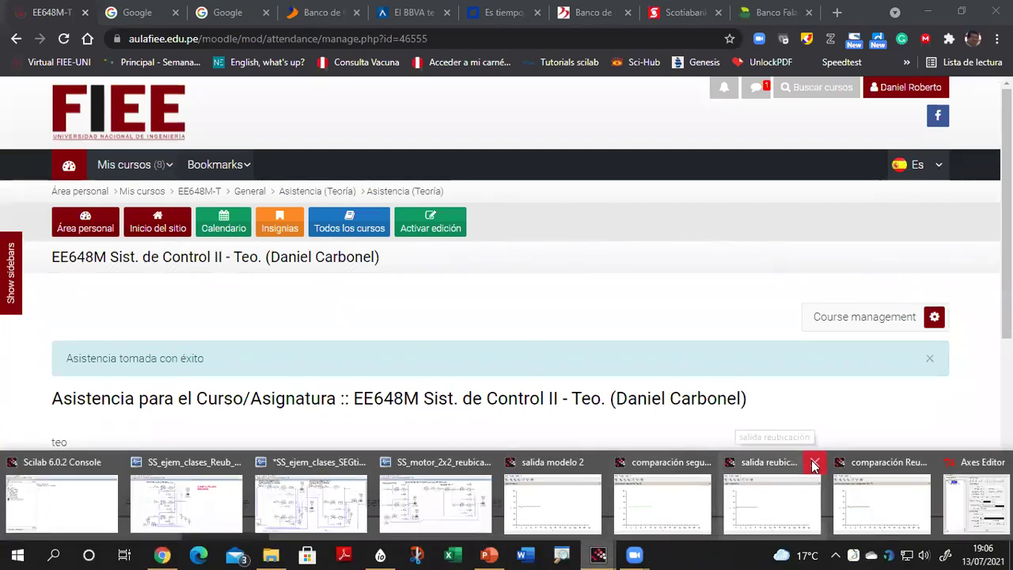
click(814, 466)
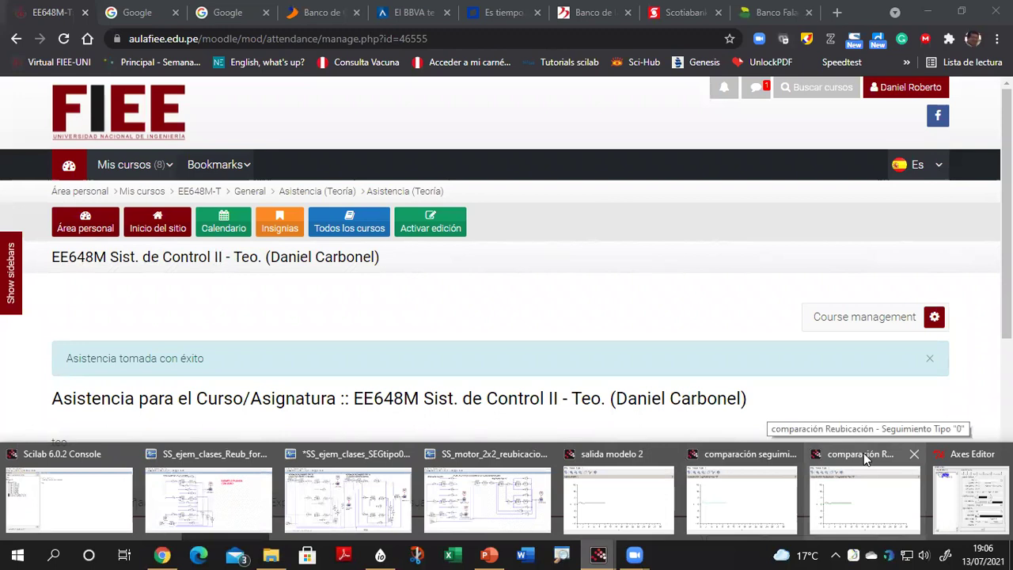
click(756, 451)
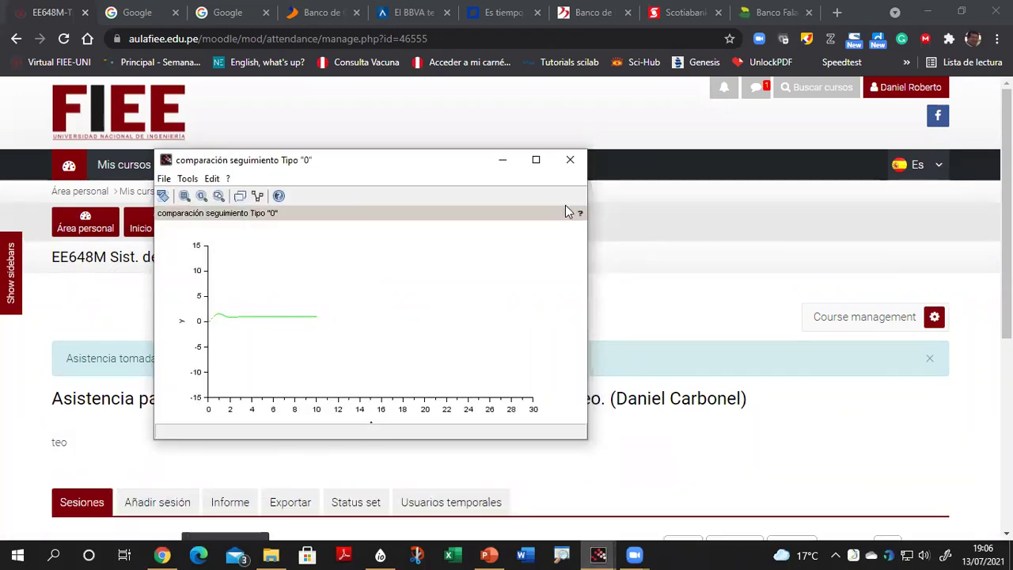
click(535, 161)
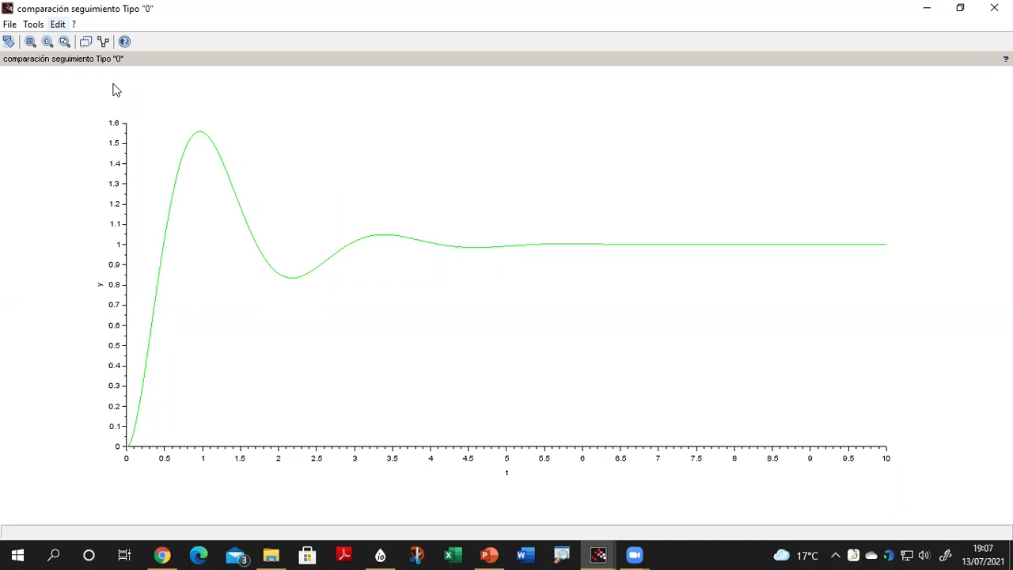
Open the comparison figure's properties, set the line thickness of Polyline(2) to 3, and minimize the editor.
click(58, 23)
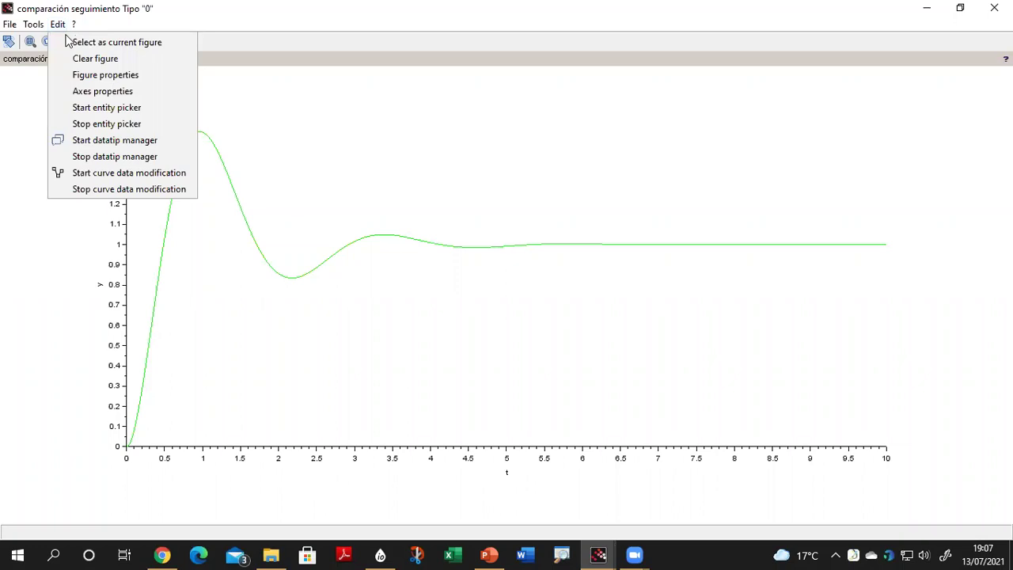
click(103, 74)
click(598, 552)
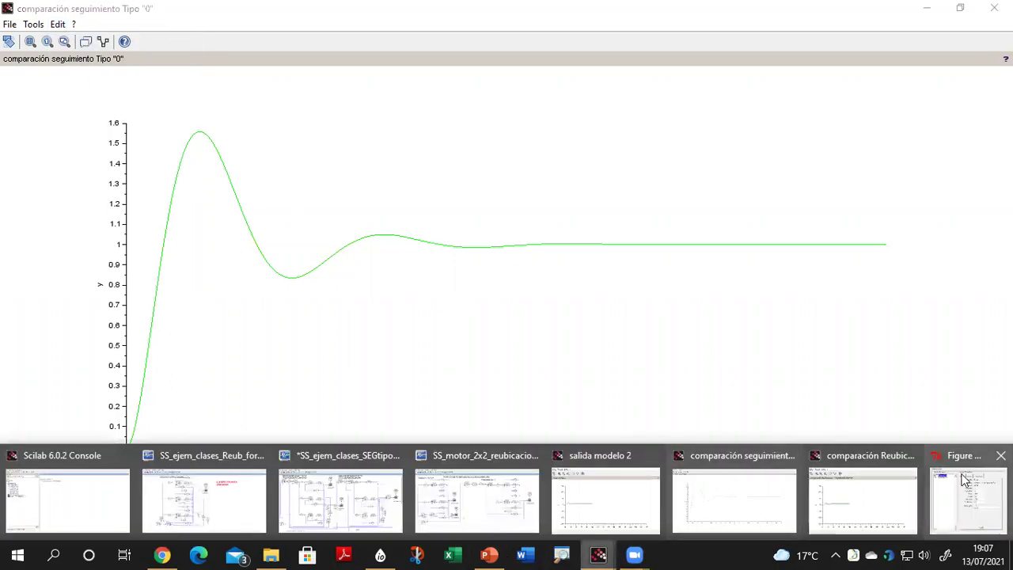
click(968, 463)
click(512, 153)
click(530, 164)
click(533, 177)
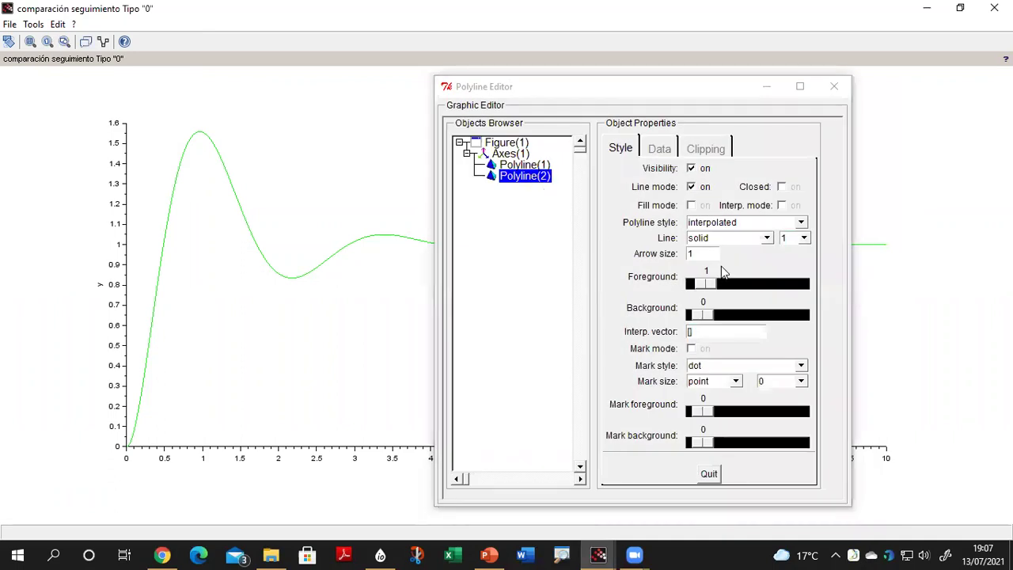
click(792, 238)
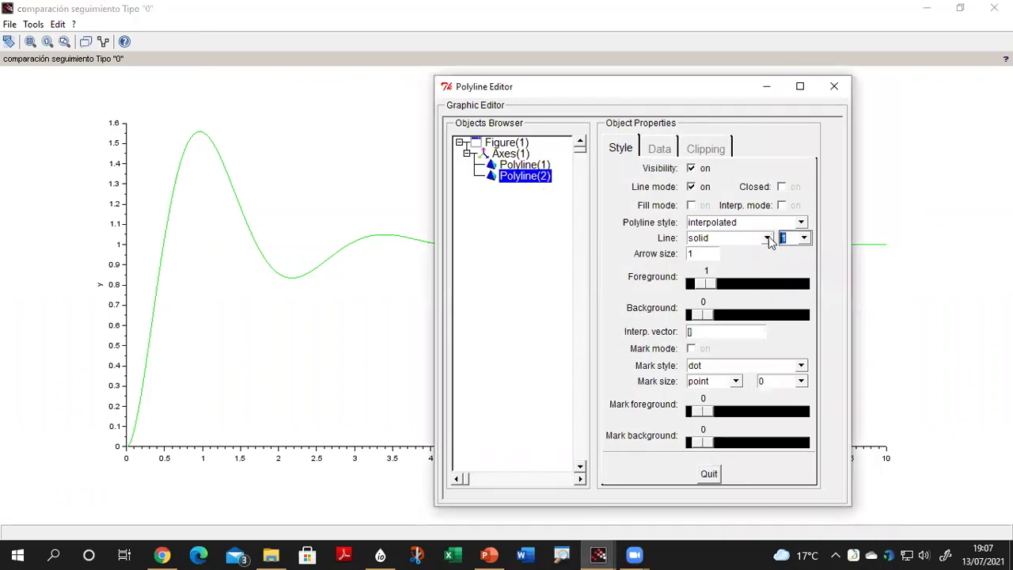
text(3)
key(Return)
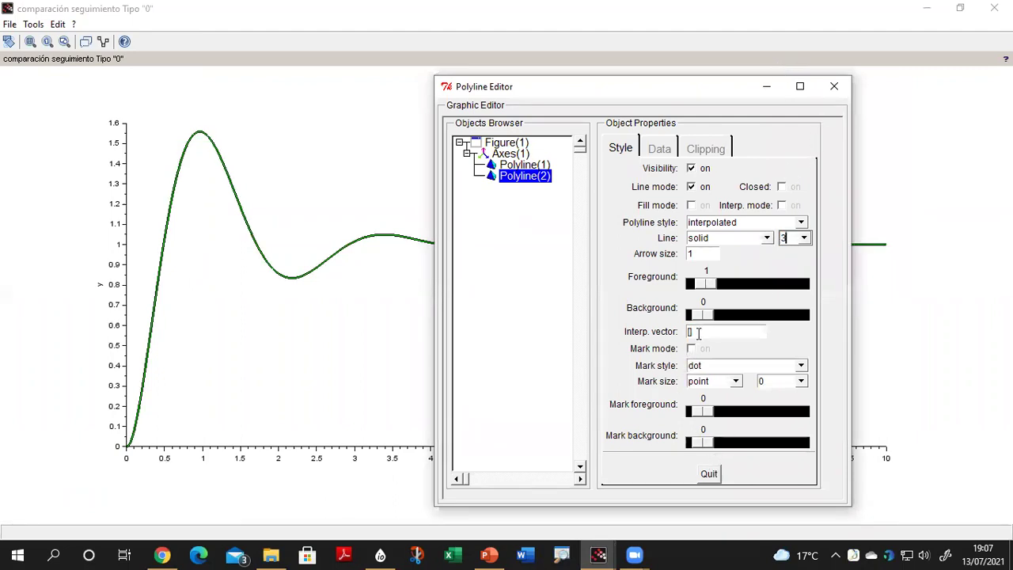
click(765, 86)
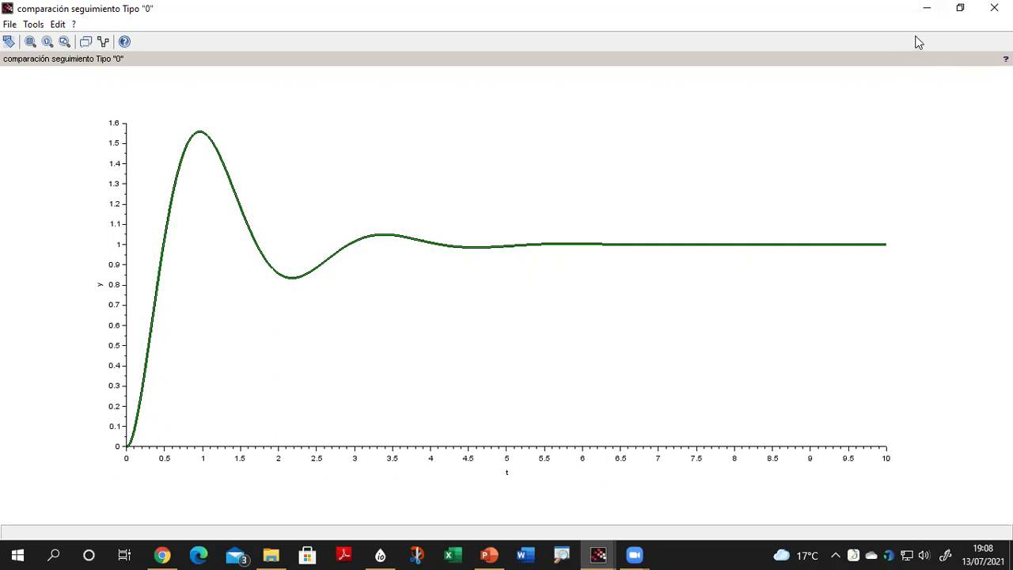
Close the comparación seguimiento plot and show the comparación Reubicación - Seguimiento Tipo "0" responses full screen, scaled to fit.
click(994, 8)
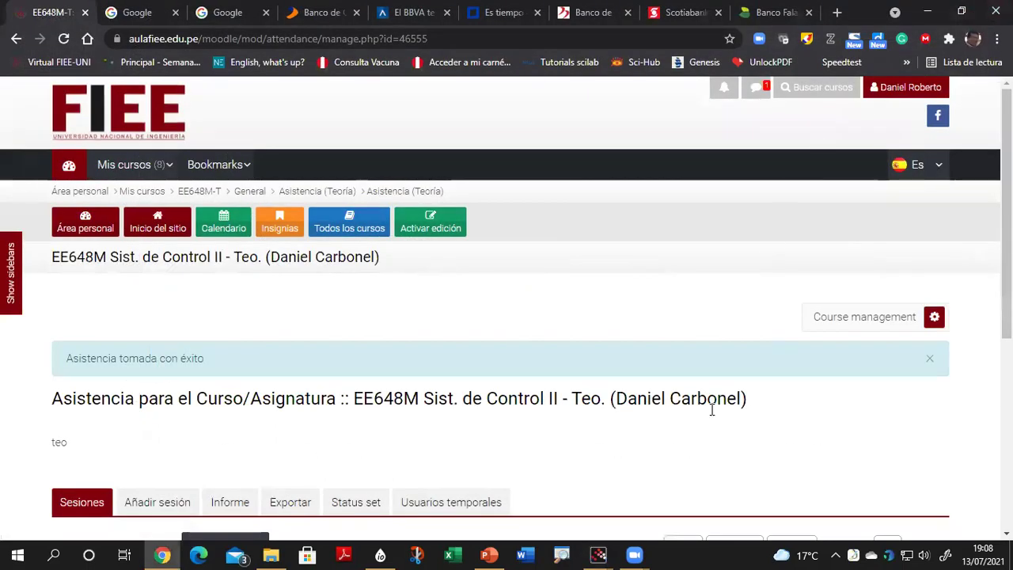
click(598, 554)
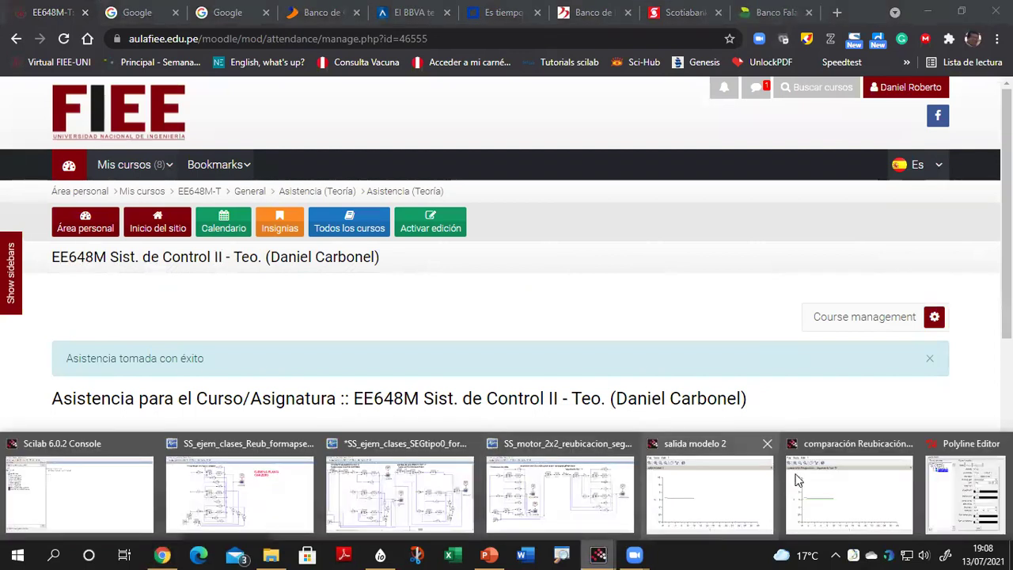
click(875, 444)
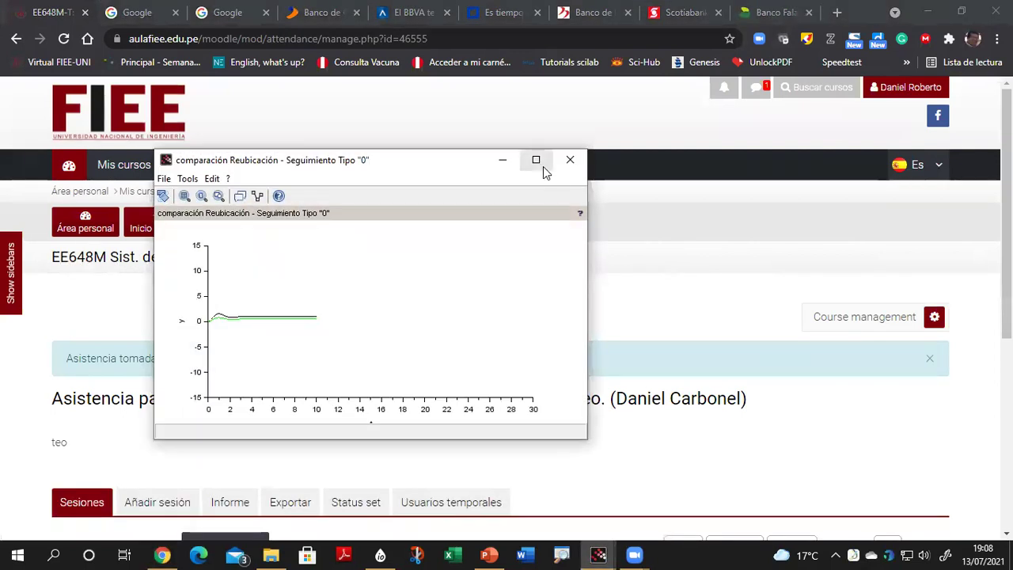
click(538, 160)
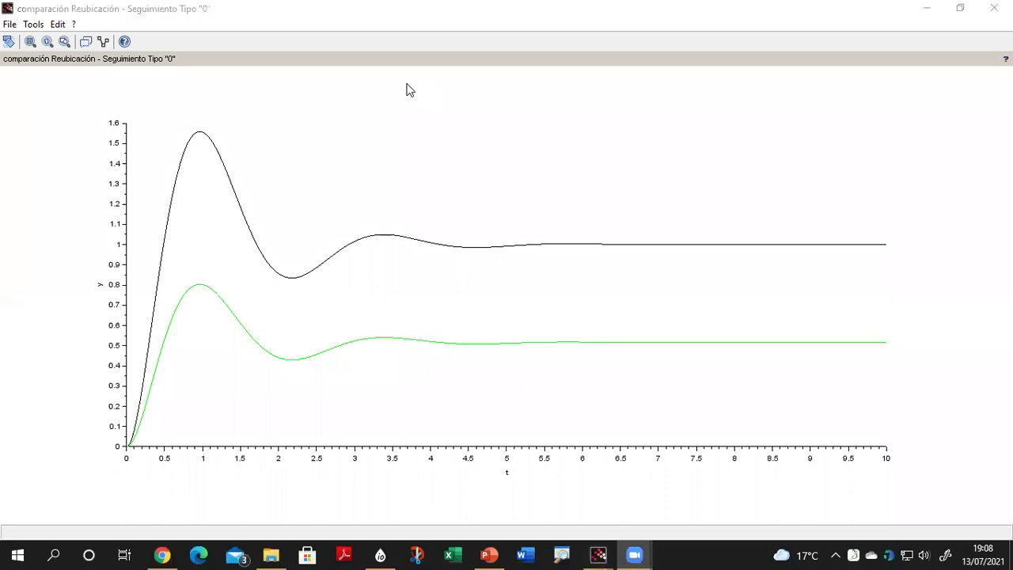
Handwrite in red above the curves that the Type "0" tracking strategy is recommended for Type "1" plants, underlining and check-marking tipo "1".
mouse_move(305, 190)
mouse_down()
mouse_move(318, 137)
mouse_move(333, 163)
mouse_move(363, 163)
mouse_move(377, 146)
mouse_move(401, 163)
mouse_move(478, 149)
mouse_move(492, 155)
mouse_move(490, 175)
mouse_move(508, 150)
mouse_move(543, 156)
mouse_move(584, 139)
mouse_move(593, 154)
mouse_move(727, 133)
mouse_move(718, 142)
mouse_move(747, 147)
mouse_move(774, 127)
mouse_move(771, 136)
mouse_move(800, 129)
mouse_move(809, 152)
mouse_move(832, 133)
mouse_move(831, 151)
mouse_up()
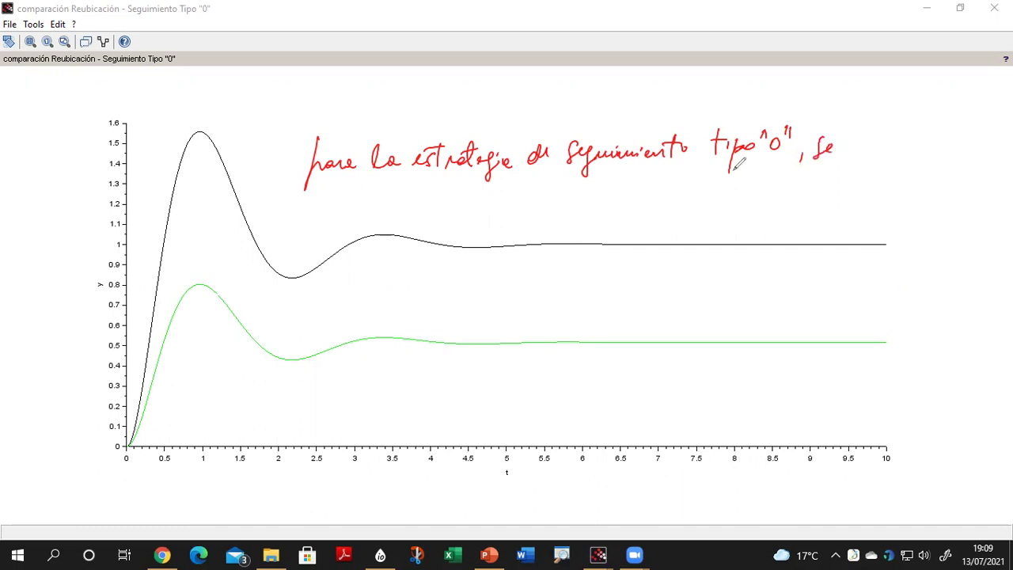
mouse_move(317, 193)
mouse_down()
mouse_move(385, 196)
mouse_move(478, 177)
mouse_move(484, 190)
mouse_move(569, 191)
mouse_move(614, 176)
mouse_move(663, 177)
mouse_move(673, 160)
mouse_move(669, 184)
mouse_move(701, 163)
mouse_move(711, 184)
mouse_up()
drag(787, 212, 639, 210)
drag(762, 178, 762, 222)
drag(761, 221, 784, 198)
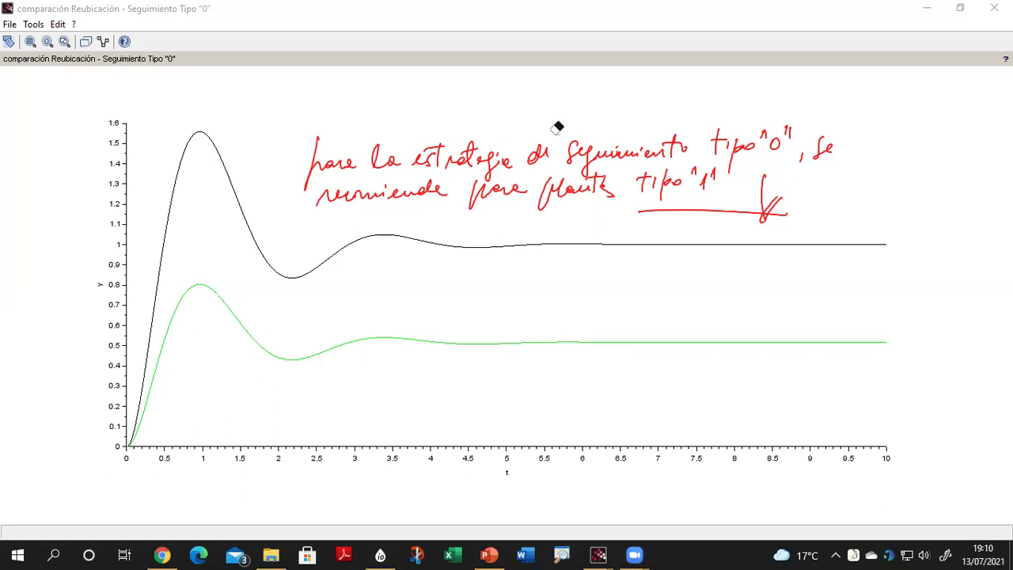
Erase the handwritten annotations and close the comparación Reubicación - Seguimiento Tipo "0" plot.
mouse_move(562, 149)
mouse_down()
mouse_move(796, 165)
mouse_move(803, 140)
mouse_move(627, 151)
mouse_move(827, 104)
mouse_move(823, 139)
mouse_move(854, 208)
mouse_move(719, 213)
mouse_move(640, 155)
mouse_move(657, 196)
mouse_move(432, 177)
mouse_move(544, 138)
mouse_move(255, 133)
mouse_move(278, 149)
mouse_move(337, 150)
mouse_move(310, 177)
mouse_move(316, 204)
mouse_move(361, 193)
mouse_move(413, 152)
mouse_move(583, 161)
mouse_move(641, 132)
mouse_up()
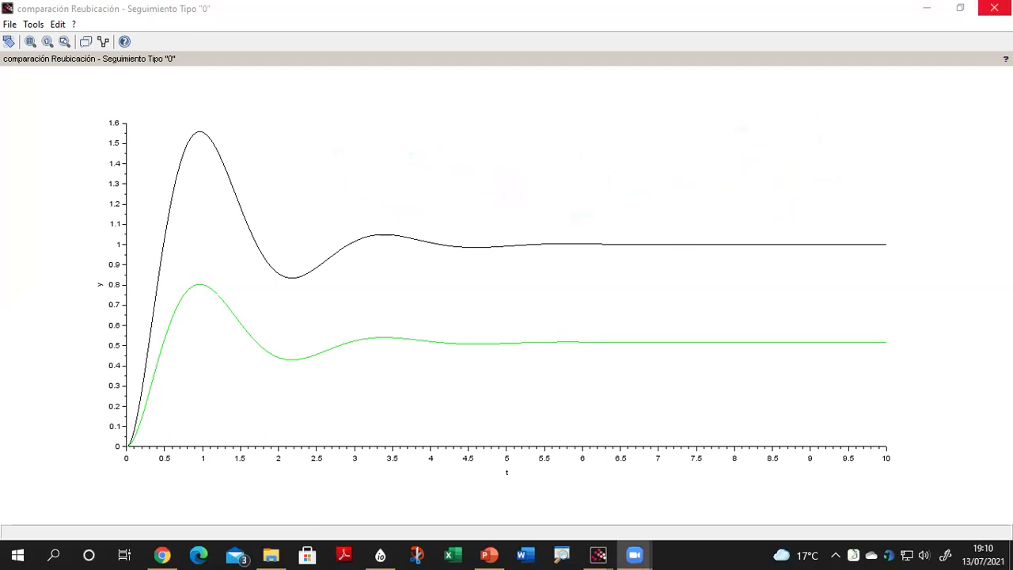
click(994, 8)
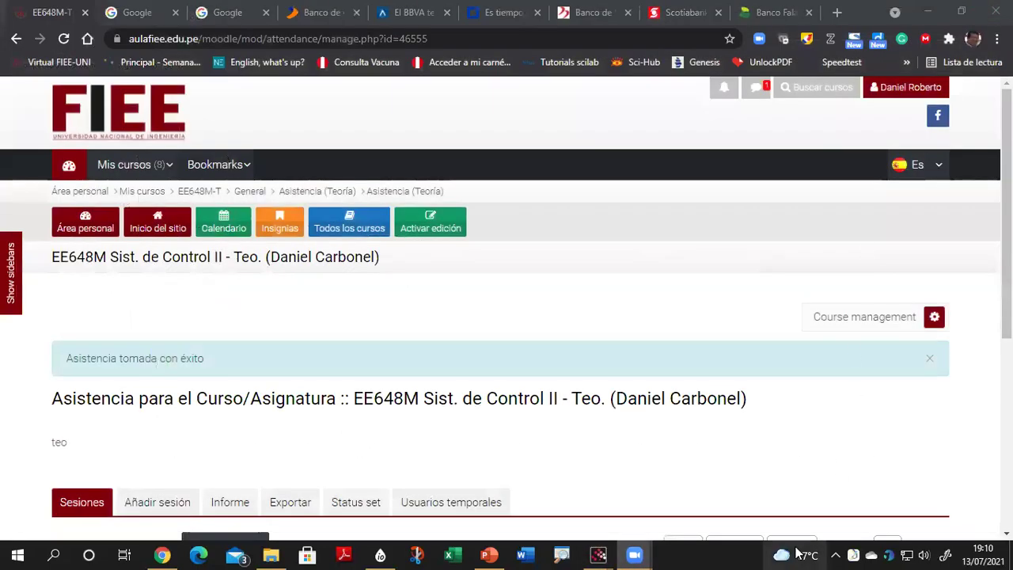
Switch to PowerPoint, present the "II. Sistemas de Seguimiento Tipo «1»" slide full screen, and point at the x(t) node with the laser pointer.
click(489, 555)
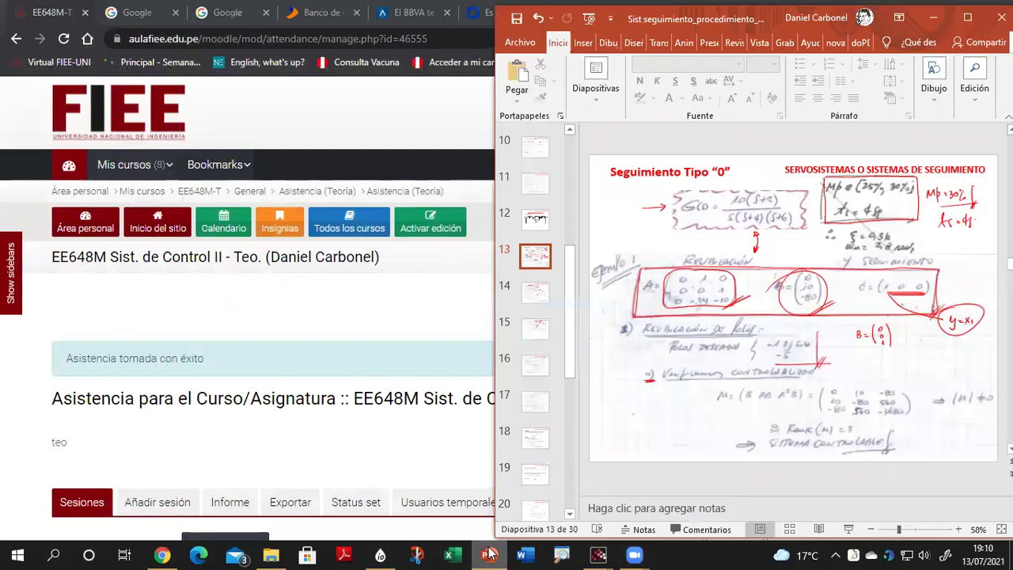
click(849, 528)
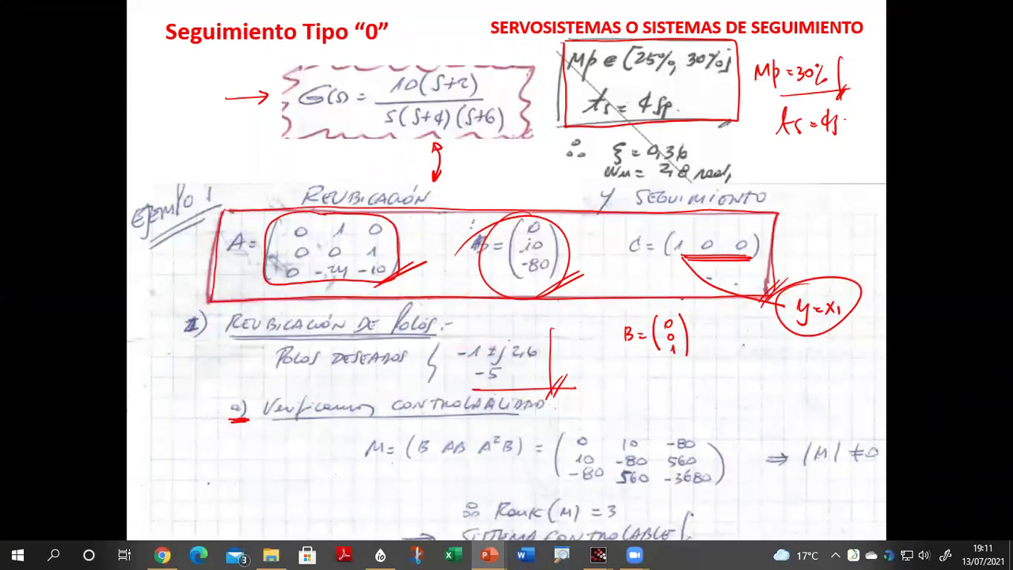
key(Left)
key(Left)
key(Left)
key(Left)
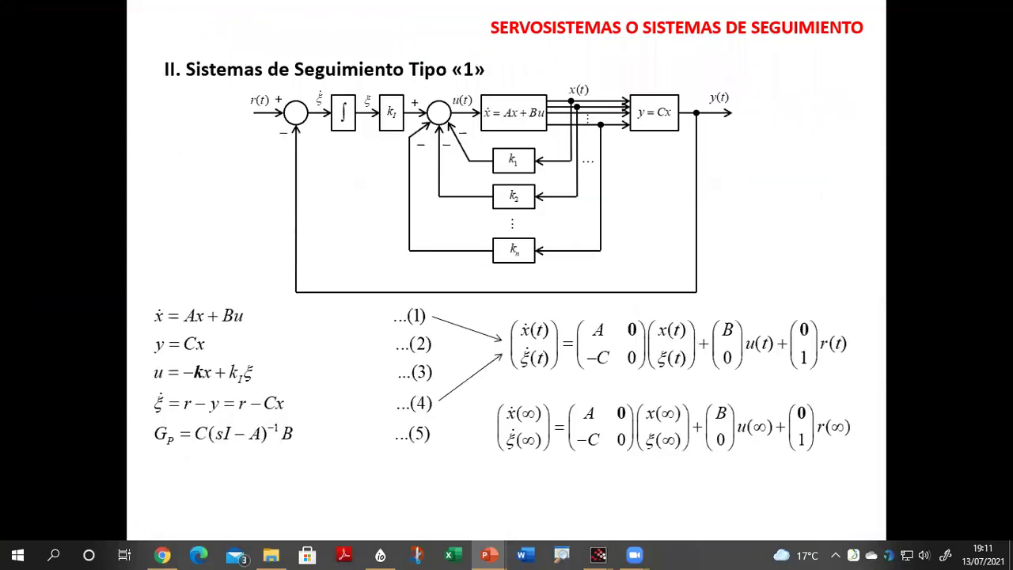
key(Right)
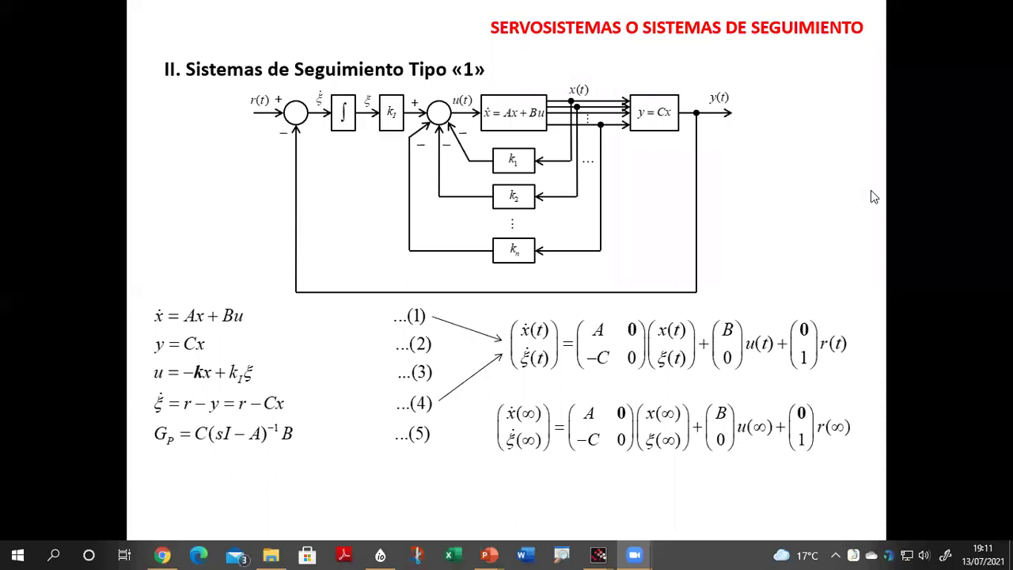
key(ctrl+l)
click(570, 101)
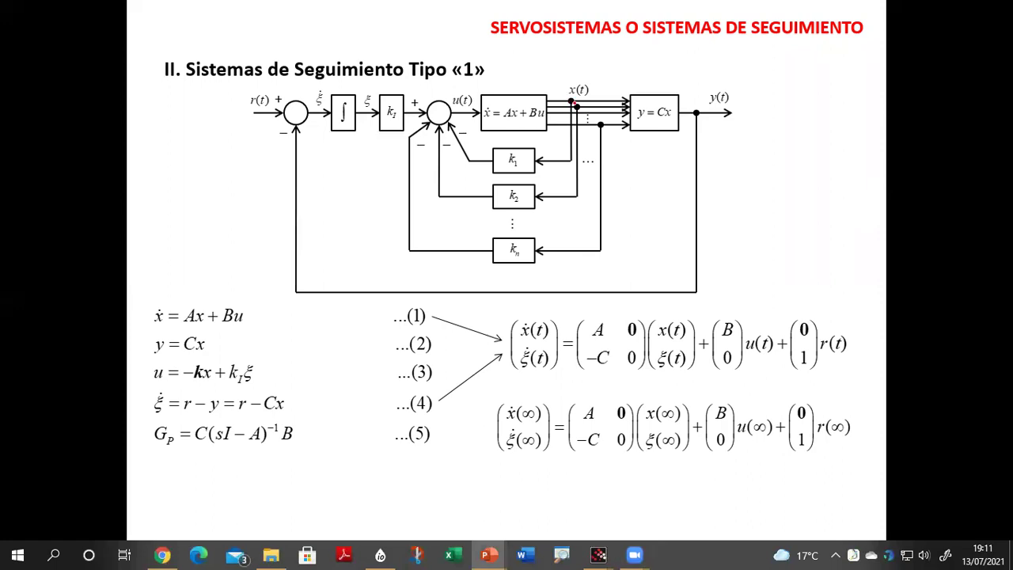
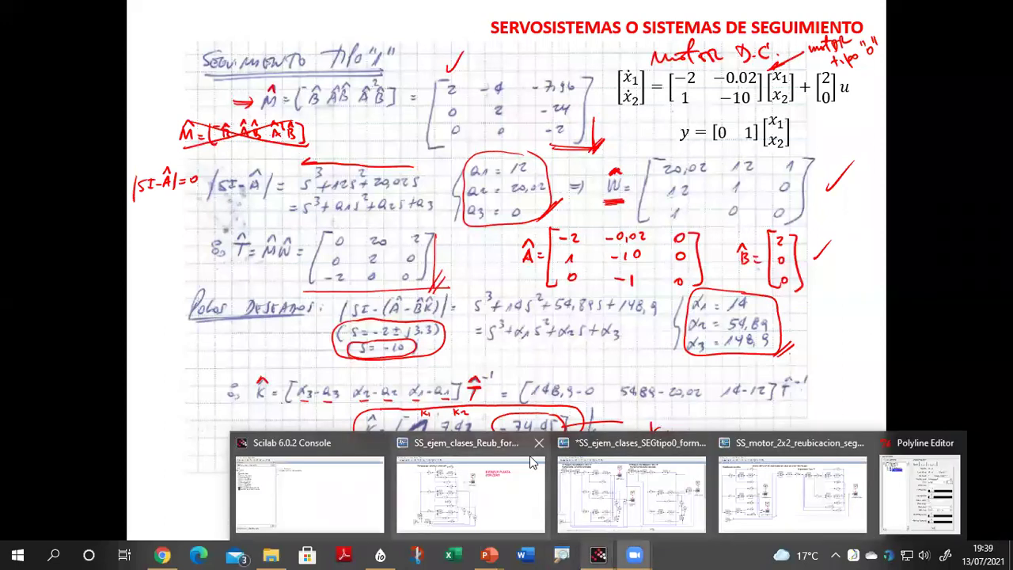
Close the SS_ejem_clases_Reub and SS_ejem_clases_SEGtipo0 Xcos diagrams, discarding the unsaved changes.
click(539, 442)
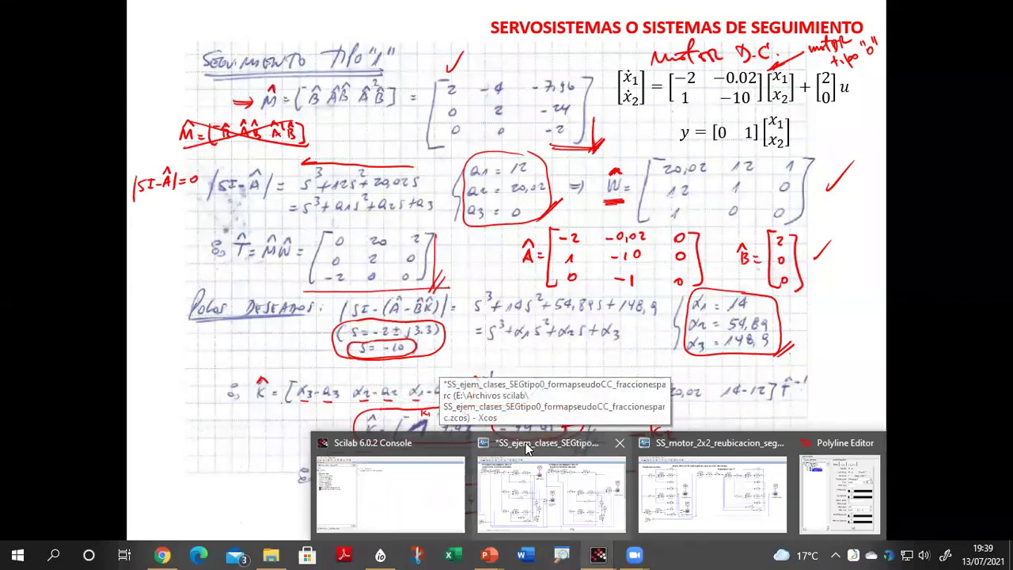
click(619, 445)
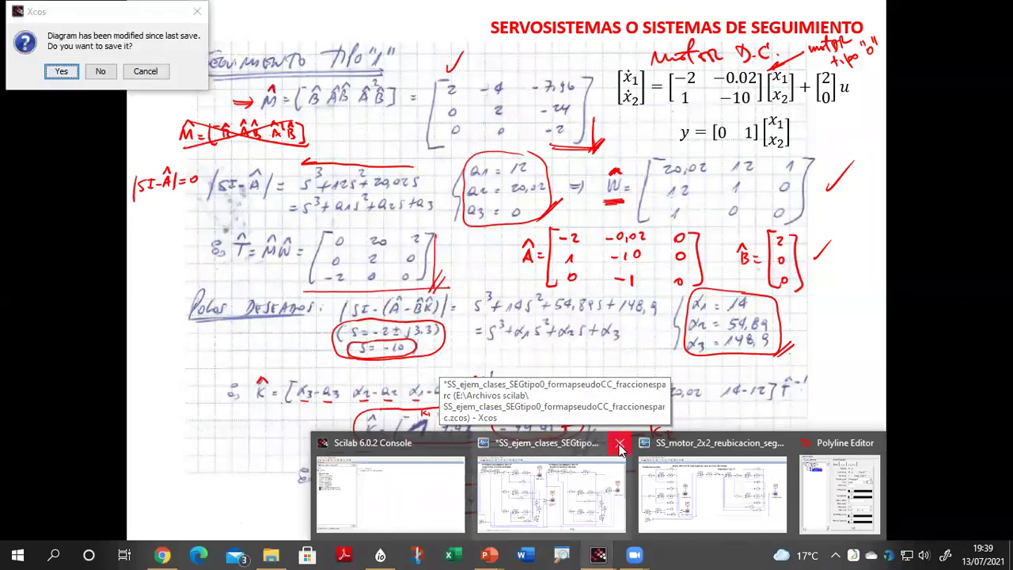
click(101, 71)
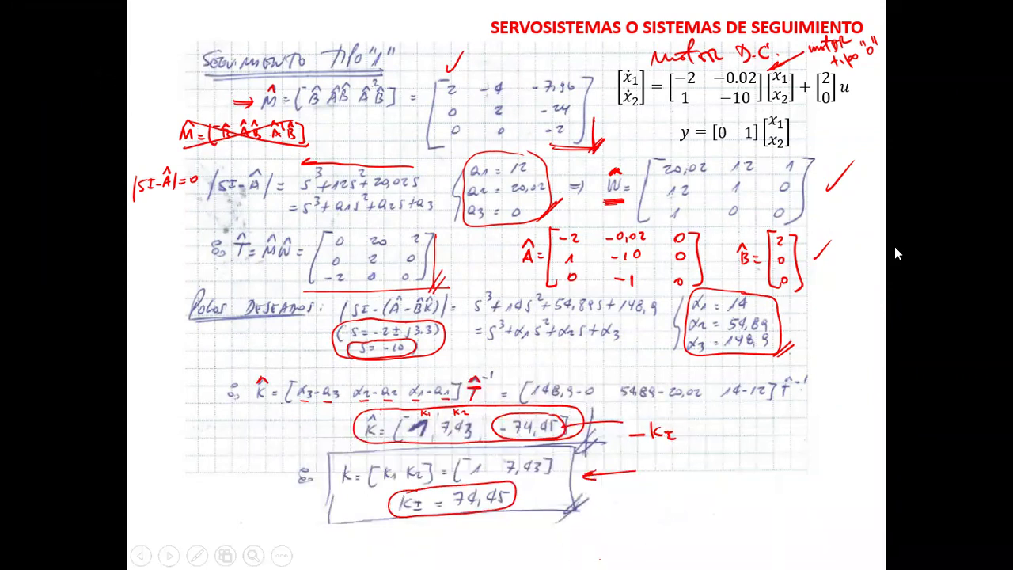
End the slide show, minimize the presentation and browser, and bring up the SS_motor_2x2_reubicacion_seguimtipo1 diagram in Xcos.
key(Escape)
click(475, 319)
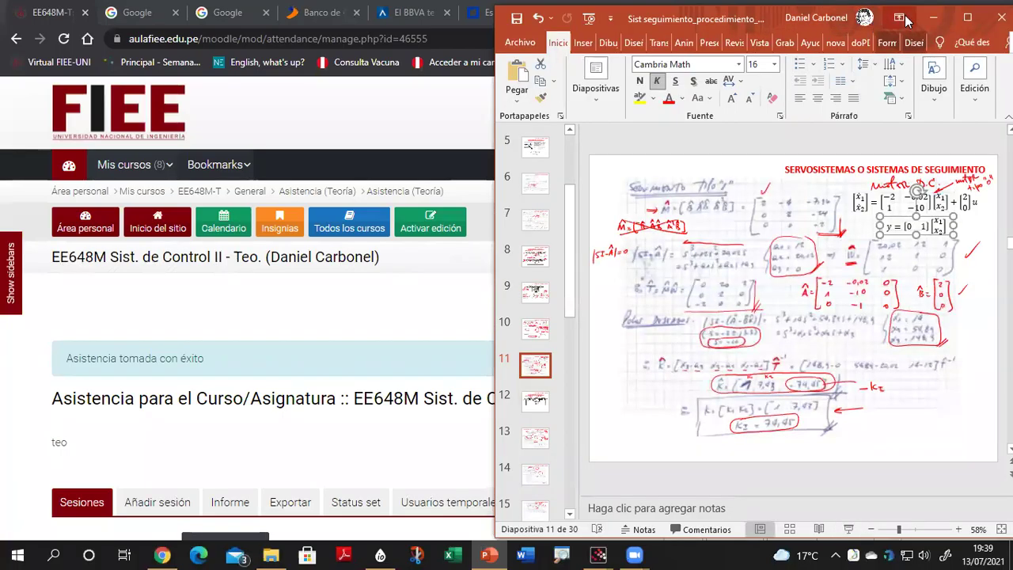
click(933, 18)
click(928, 15)
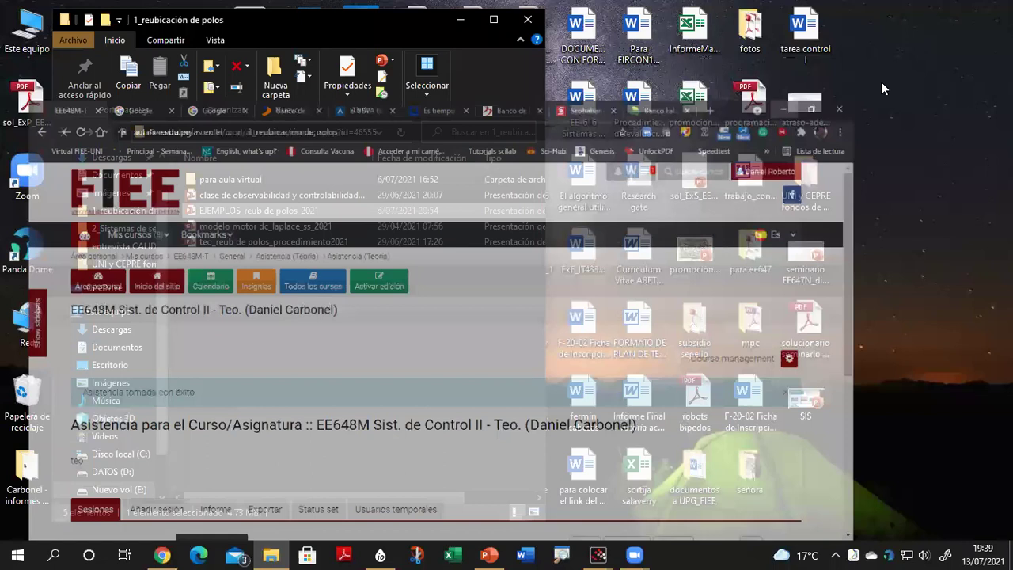
mouse_move(598, 554)
click(603, 457)
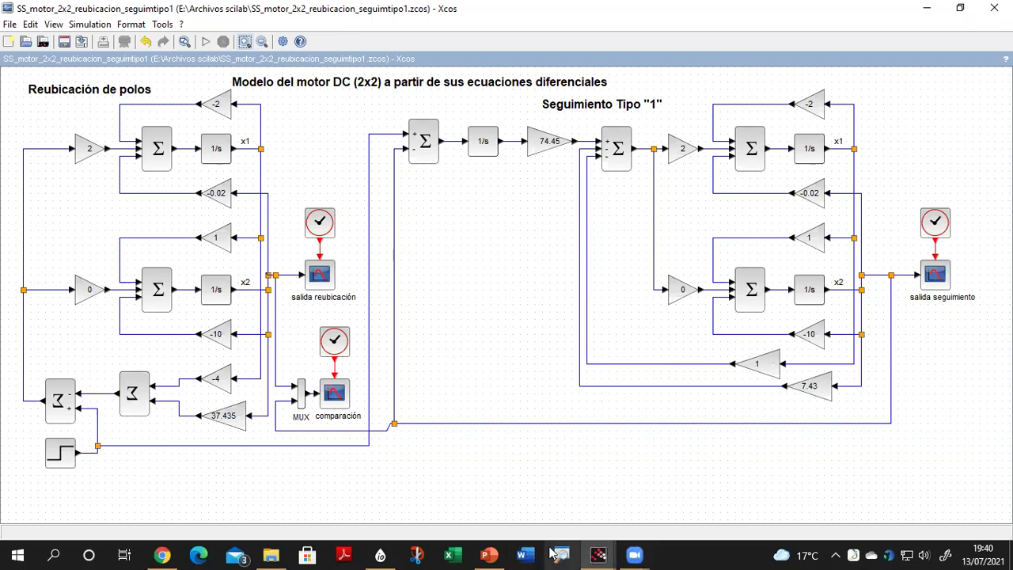
Show the D.C. motor Seguimiento Tipo "1" example slide in PowerPoint beside the Xcos diagram, then minimize the presentation.
click(487, 553)
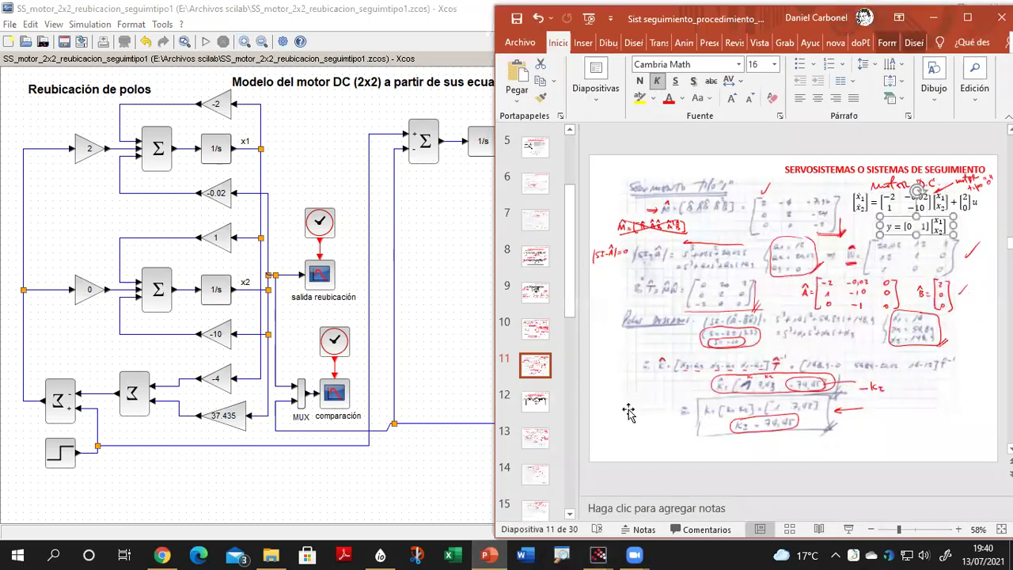
scroll(633, 396, down, 1)
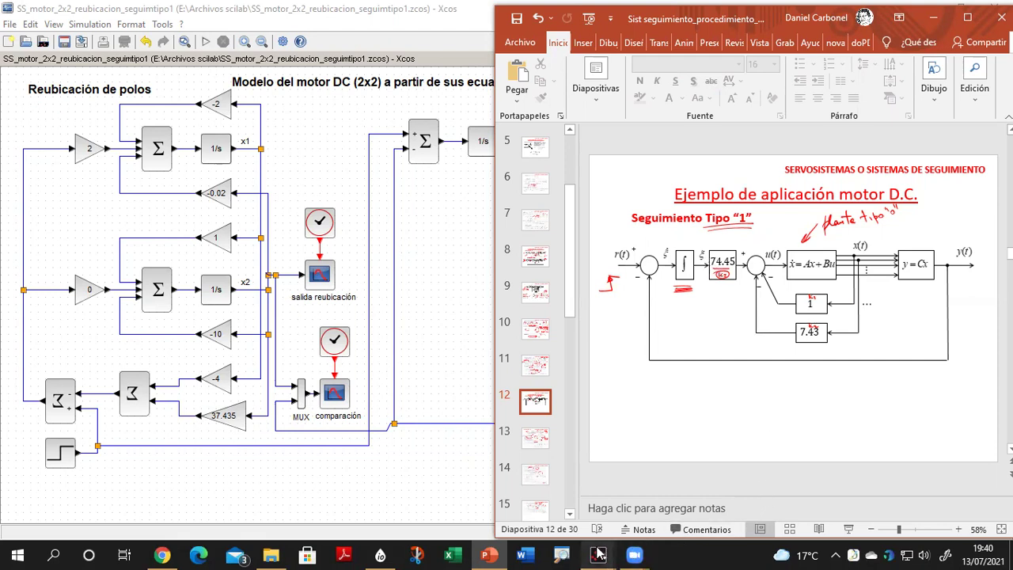
click(932, 17)
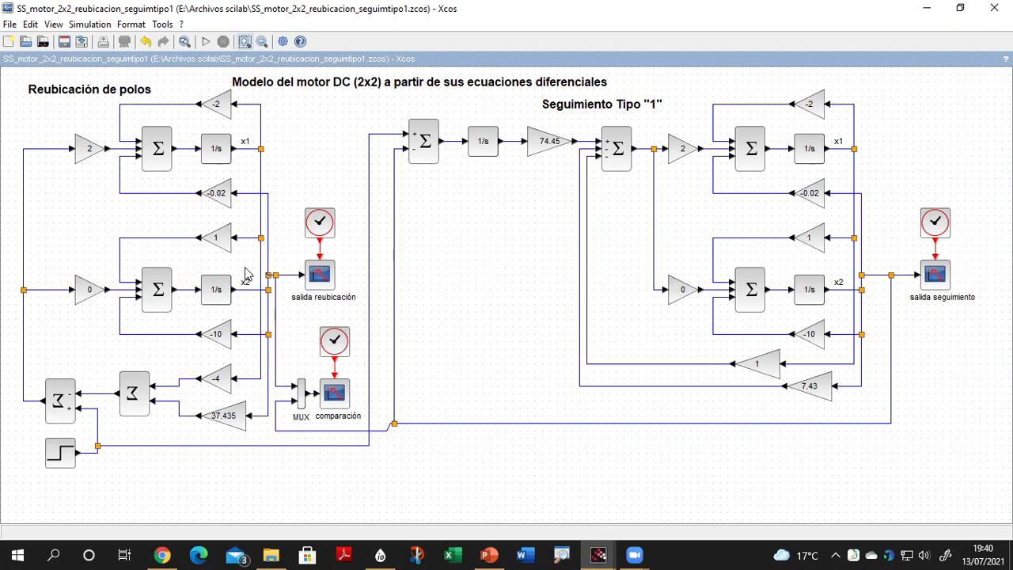
Close the leftover Polyline Editor and run the simulation of the DC motor model.
mouse_move(333, 219)
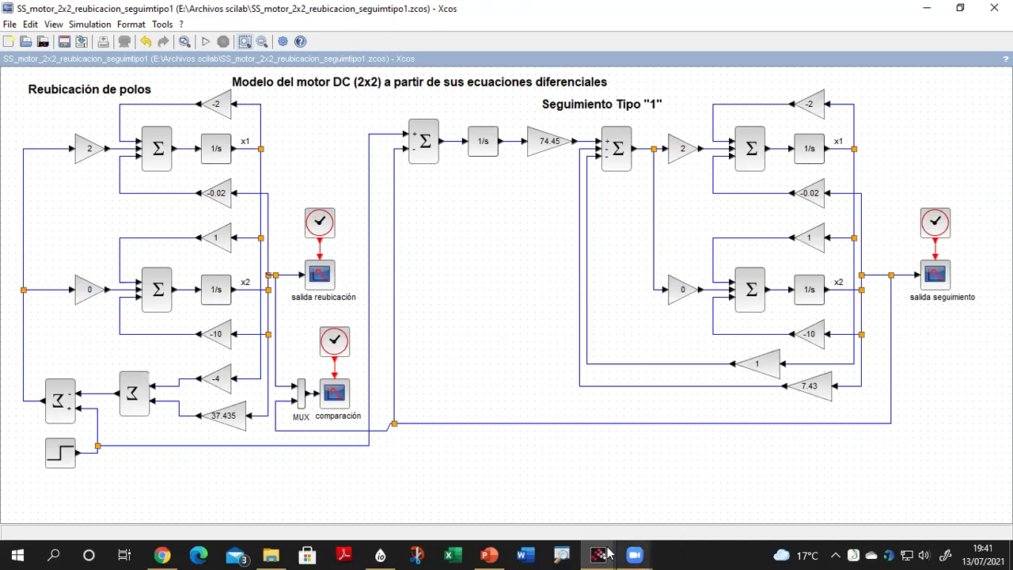
mouse_move(608, 552)
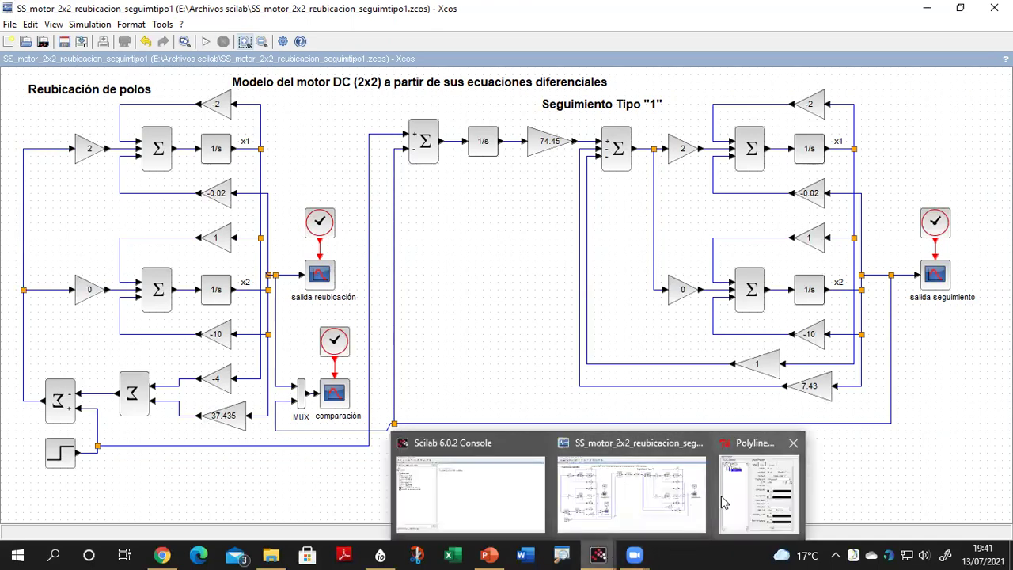
click(791, 442)
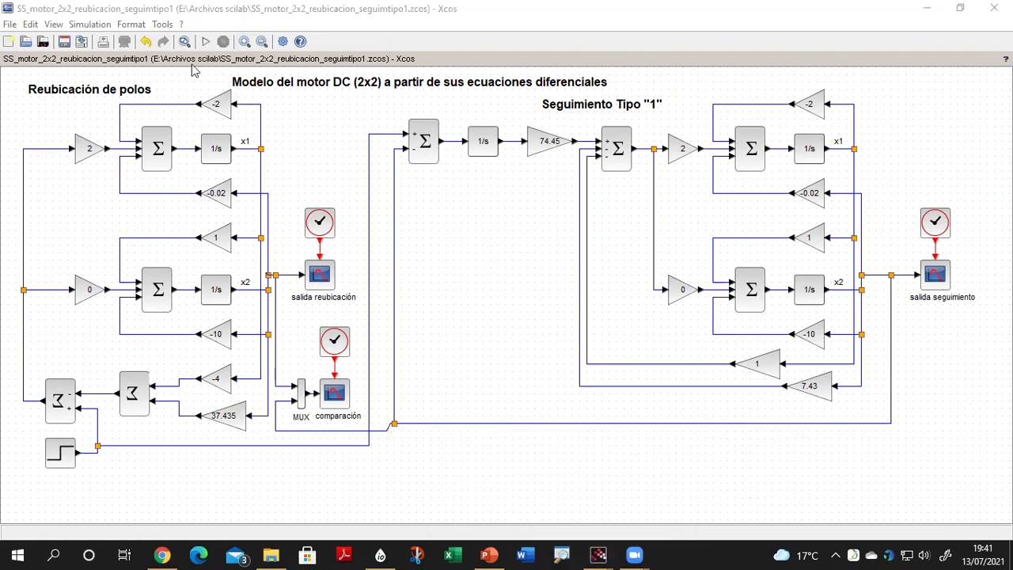
click(205, 41)
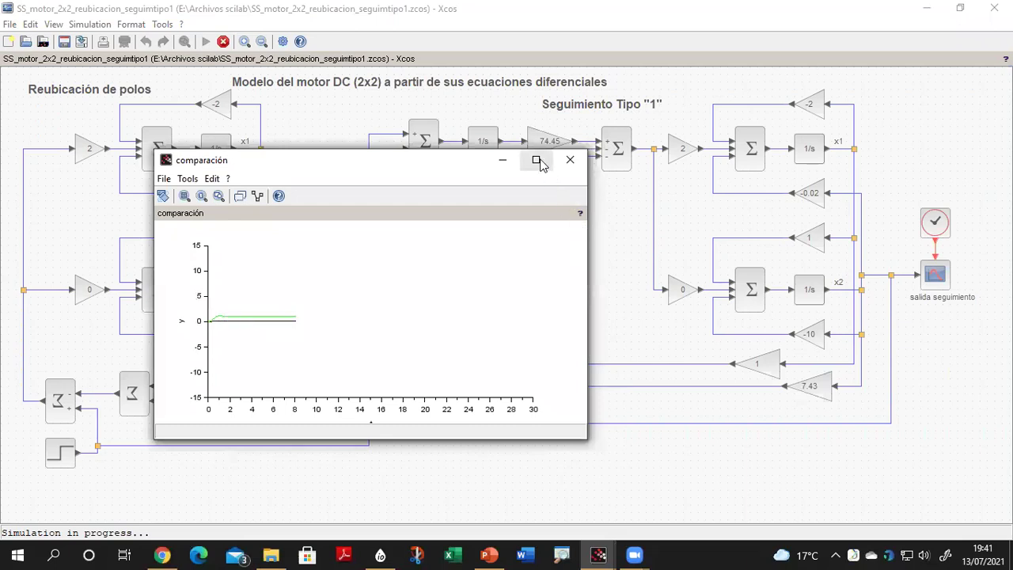
Minimize the comparación plot and show the salida seguimiento response full screen, scaled to fit.
click(499, 163)
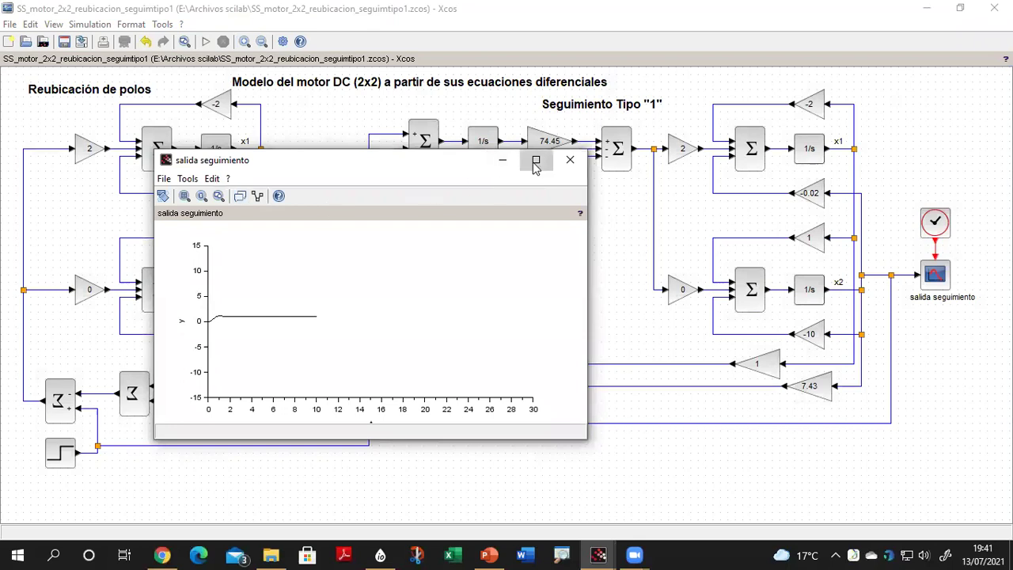
click(535, 160)
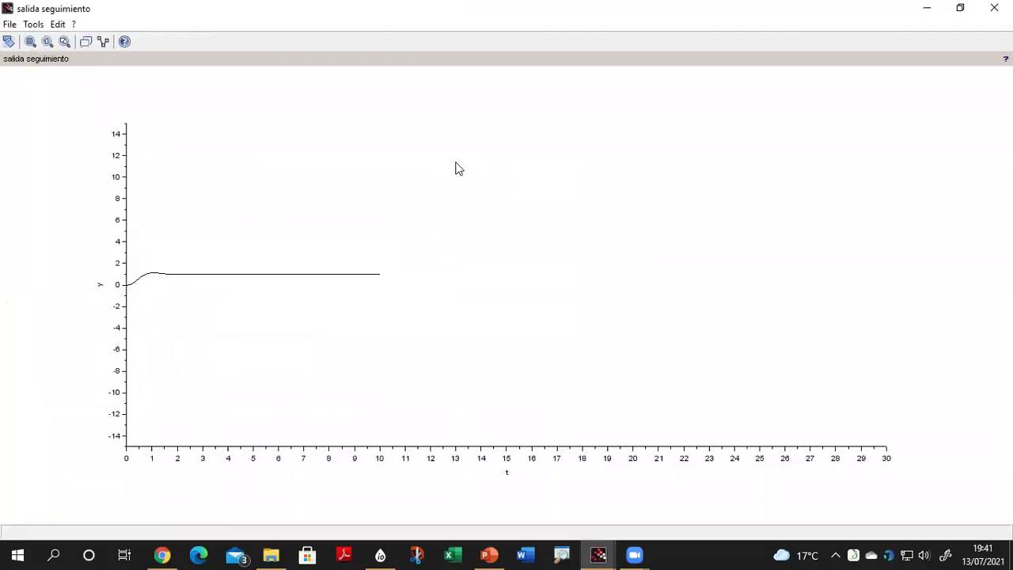
click(65, 44)
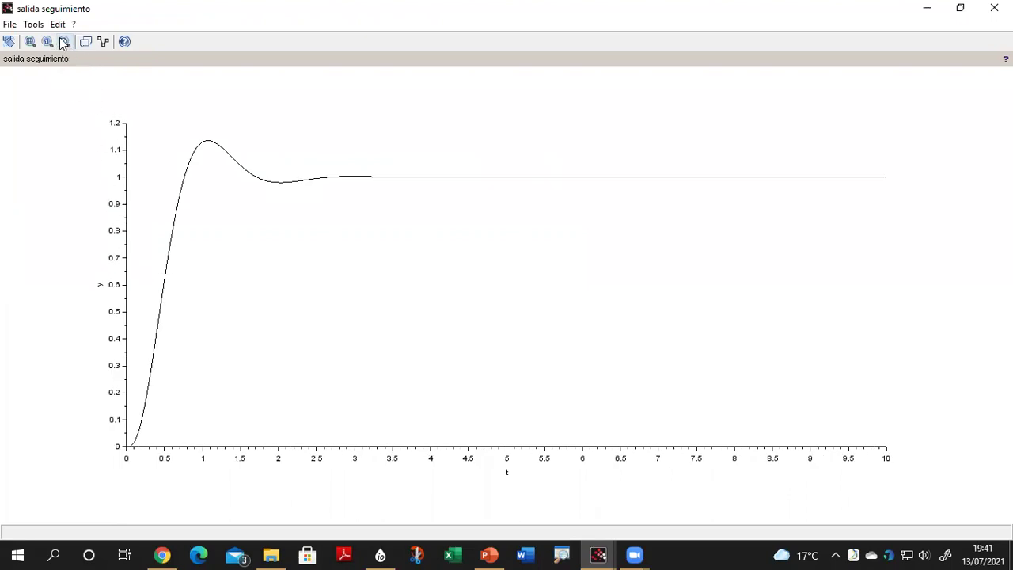
Add grid lines to the salida seguimiento plot by setting the X and Y axis grid color to 0, and minimize the editor.
click(58, 24)
click(80, 74)
click(598, 554)
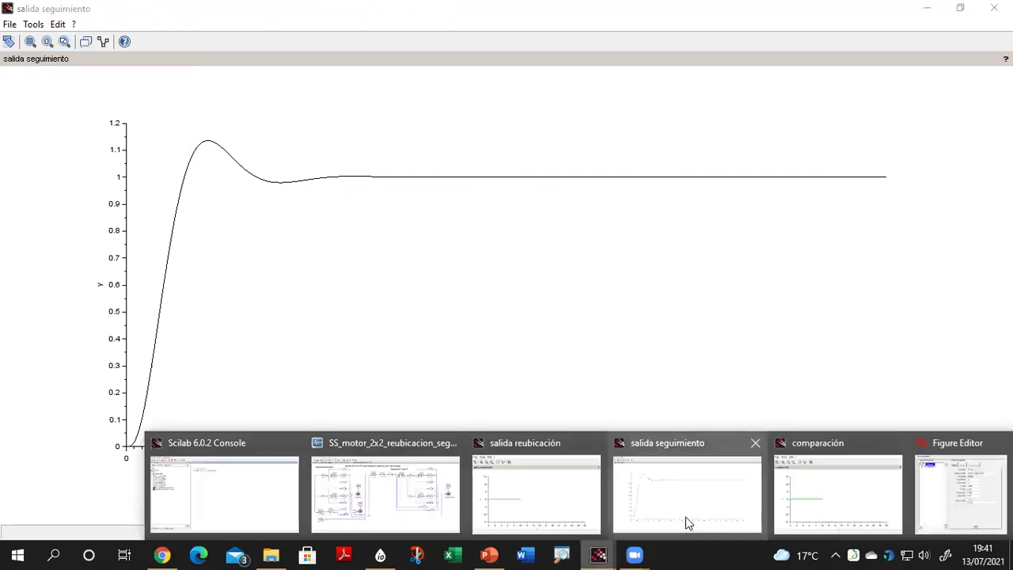
click(940, 439)
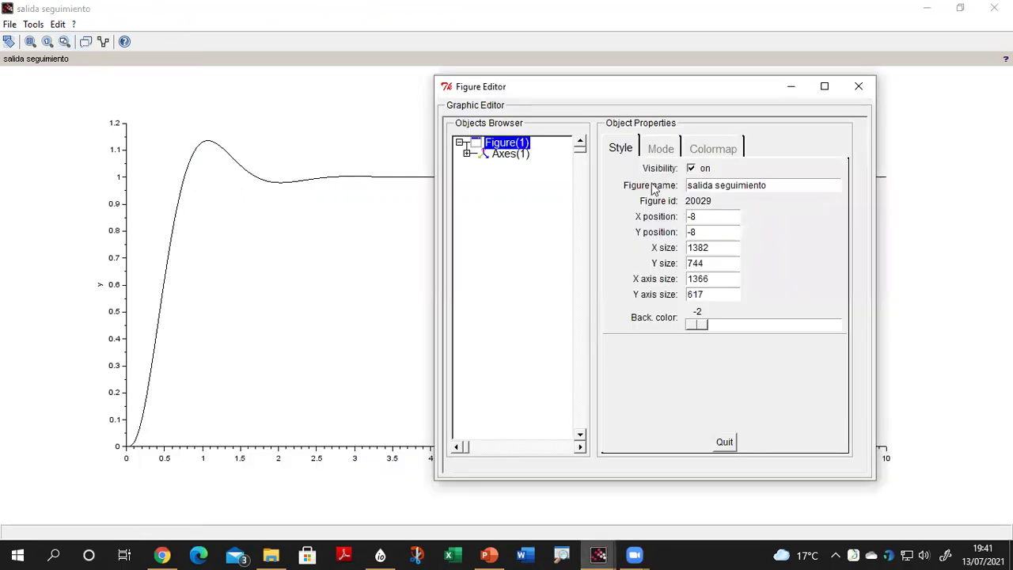
click(499, 155)
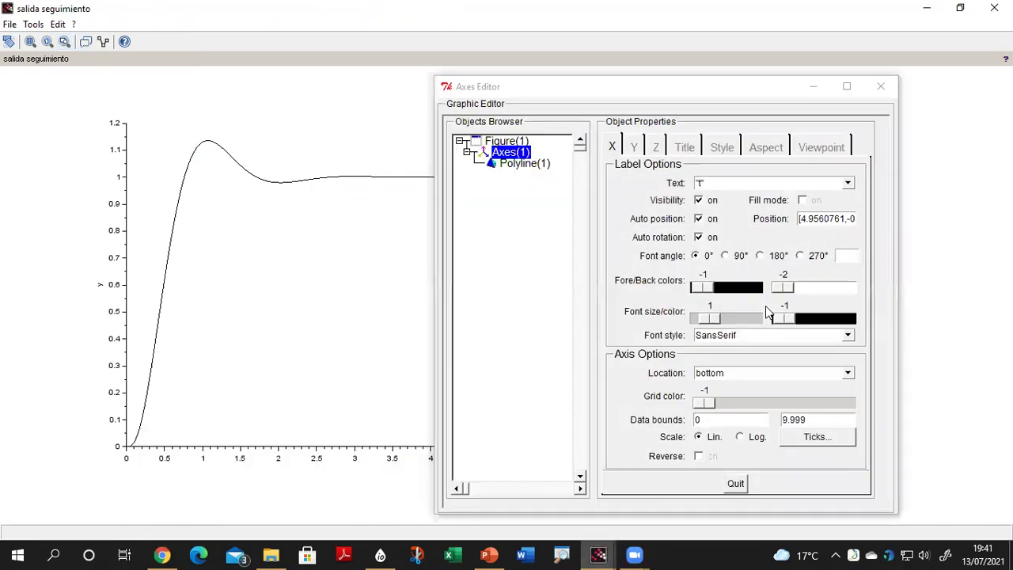
click(763, 405)
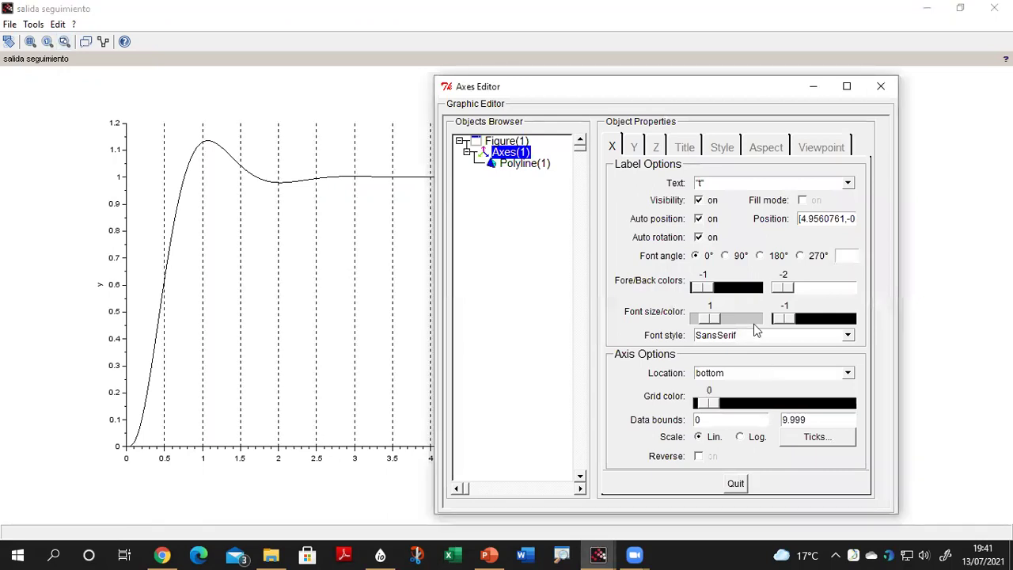
click(634, 147)
click(775, 405)
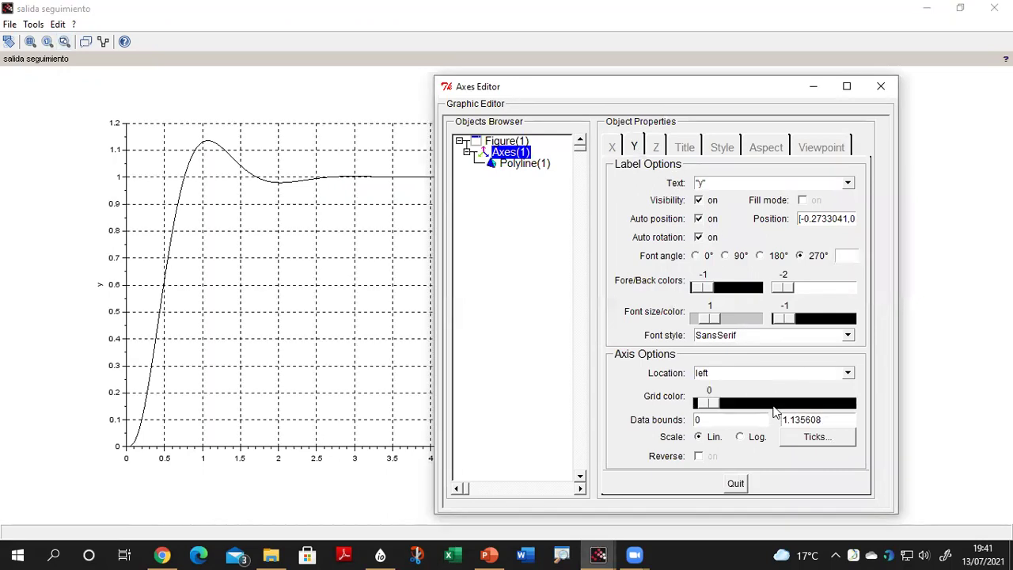
click(812, 87)
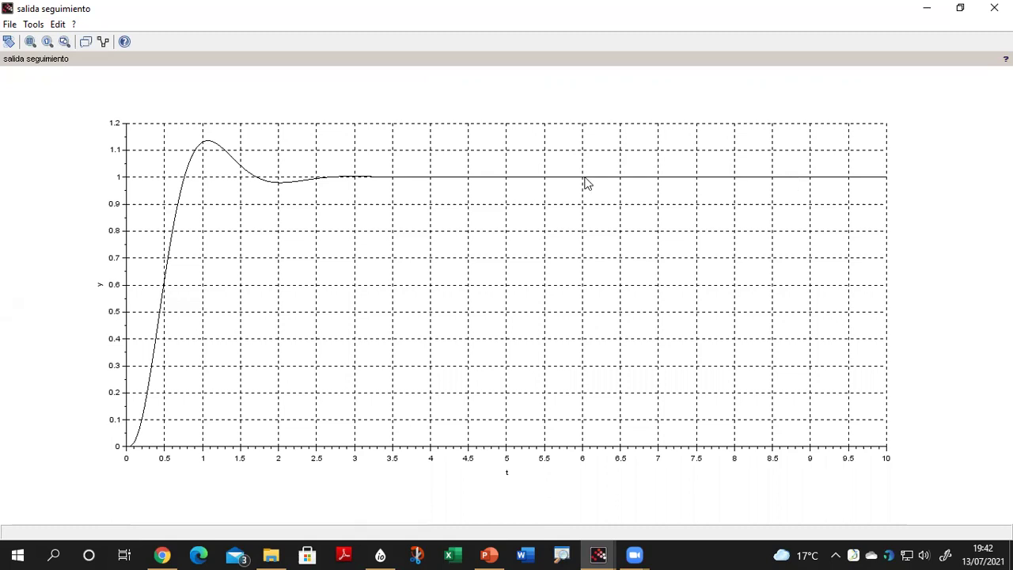
Minimize the salida seguimiento and salida reubicación plots and show the comparación responses full screen, scaled to fit.
click(927, 9)
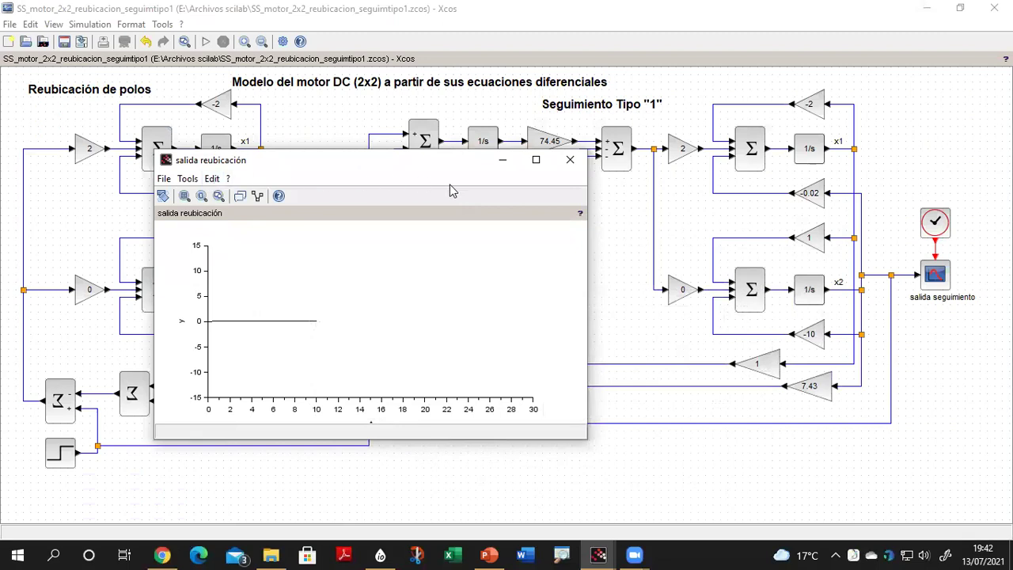
click(502, 160)
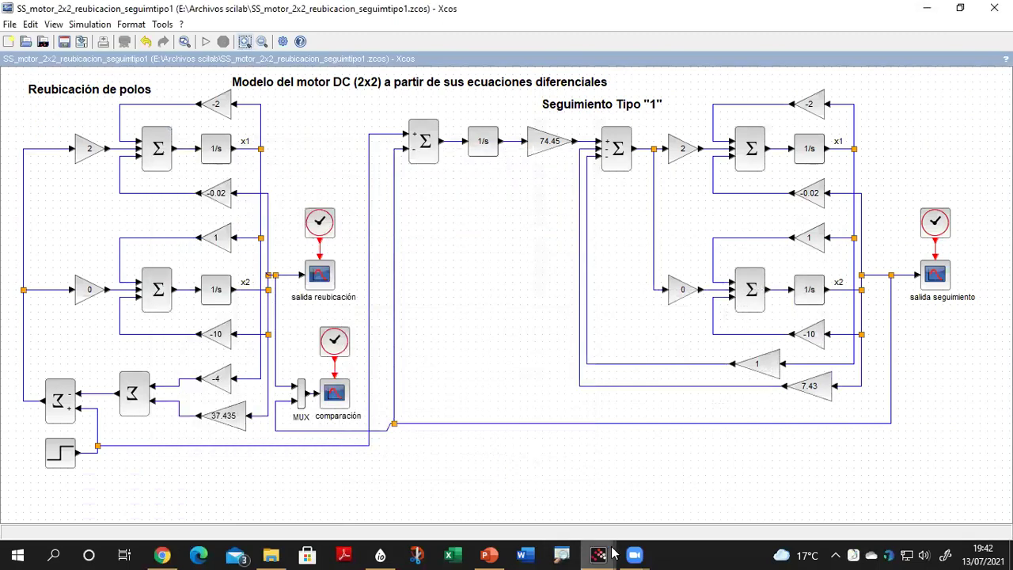
mouse_move(612, 552)
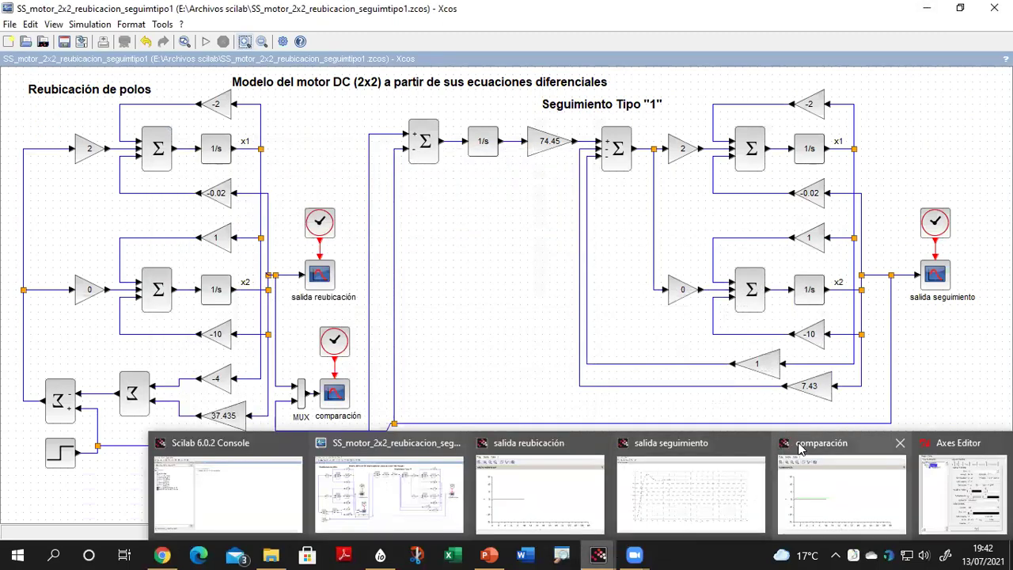
click(839, 483)
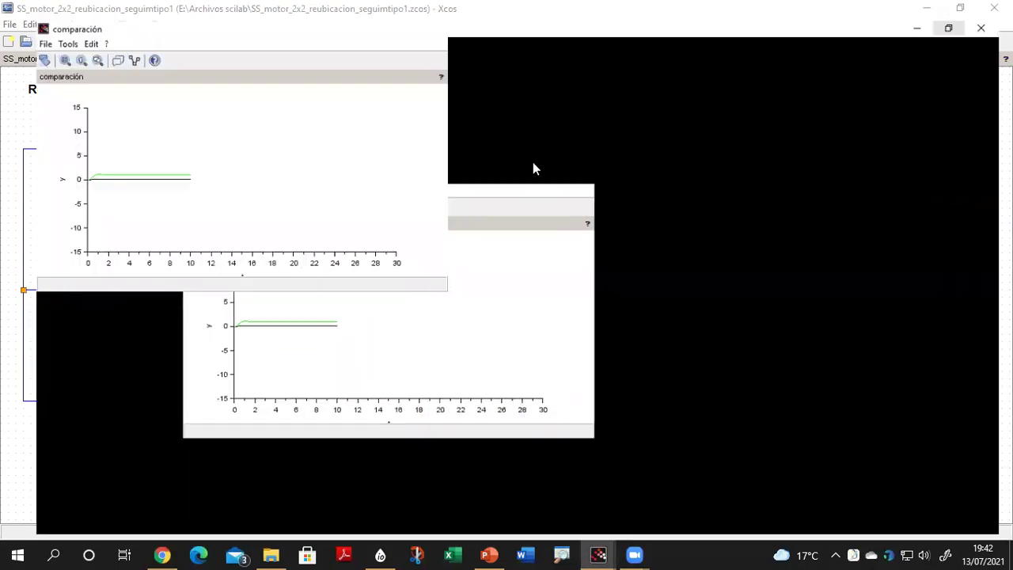
click(535, 160)
click(64, 41)
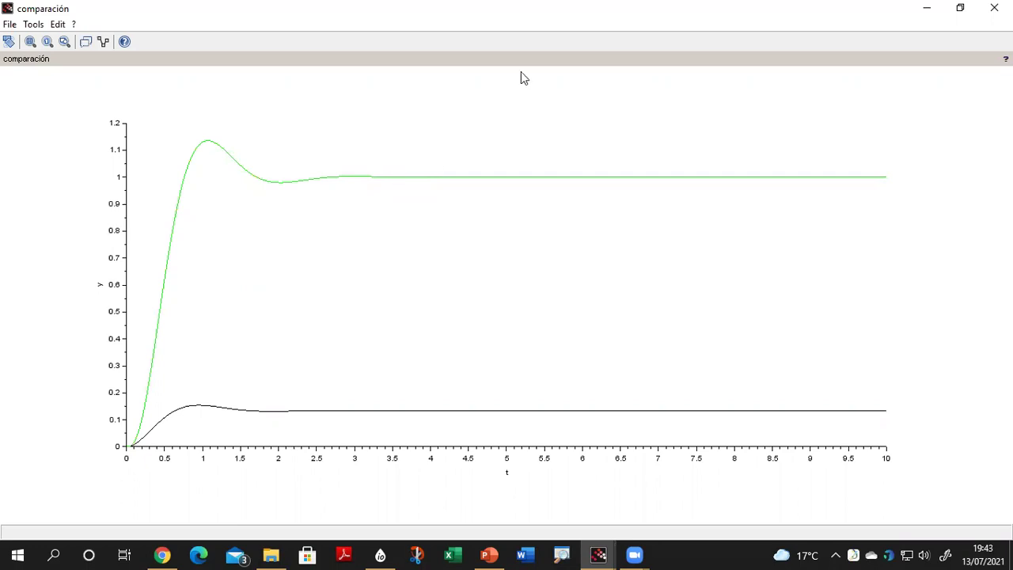
Minimize the comparación plot and handwrite "El sis" in red in the empty area below the Xcos model.
click(936, 14)
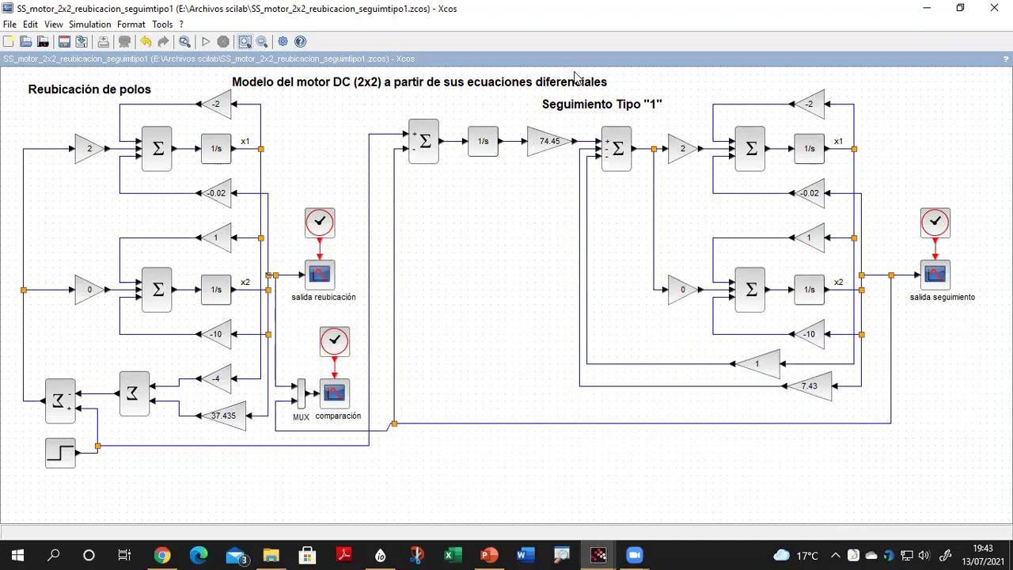
key(ctrl+2)
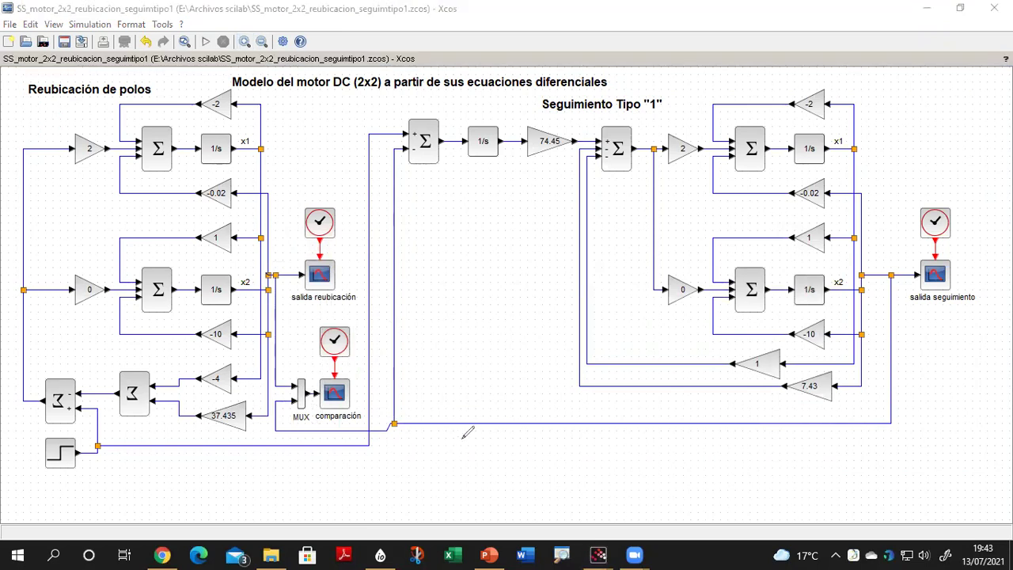
drag(446, 432, 447, 448)
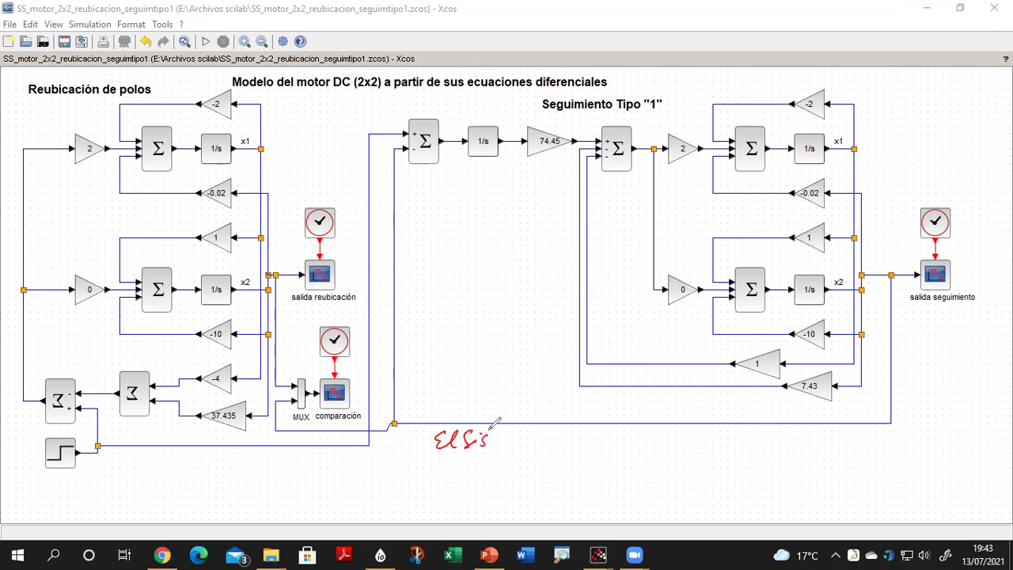